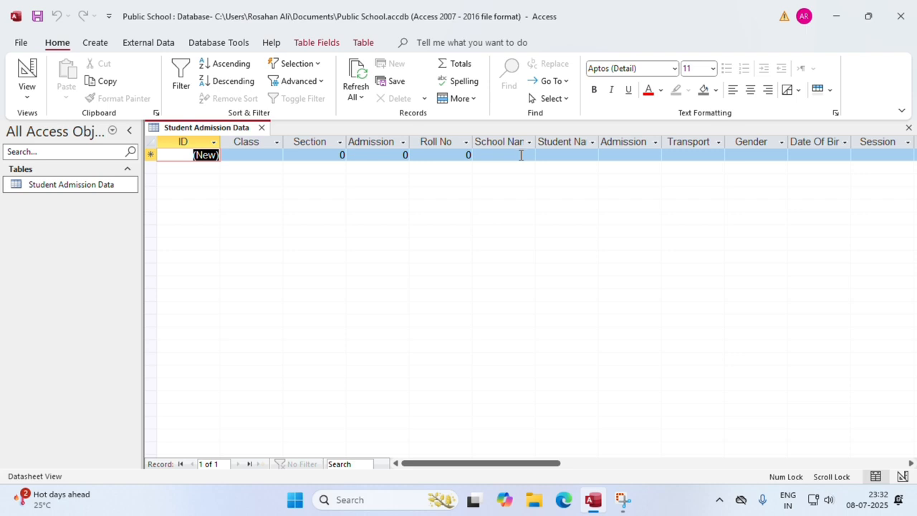
Close the table datasheet and generate an automatic form from the Student Admission Data table
click(908, 127)
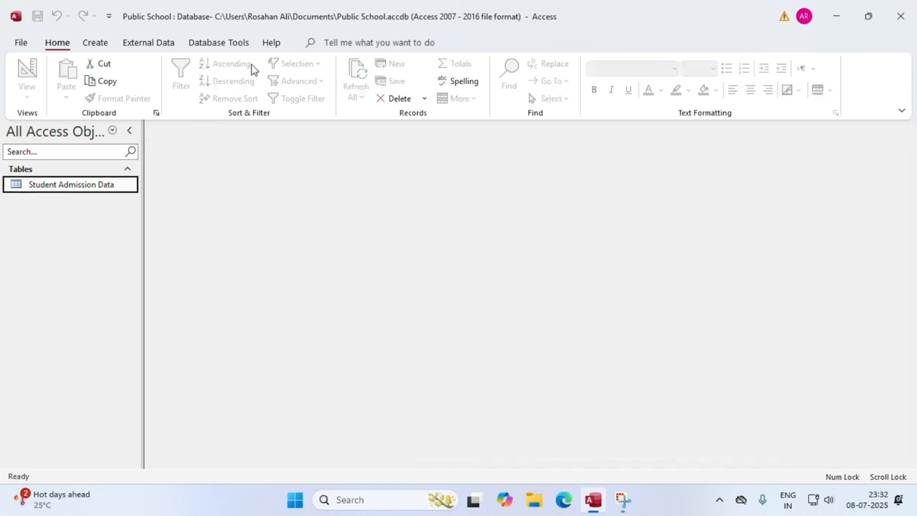
click(103, 45)
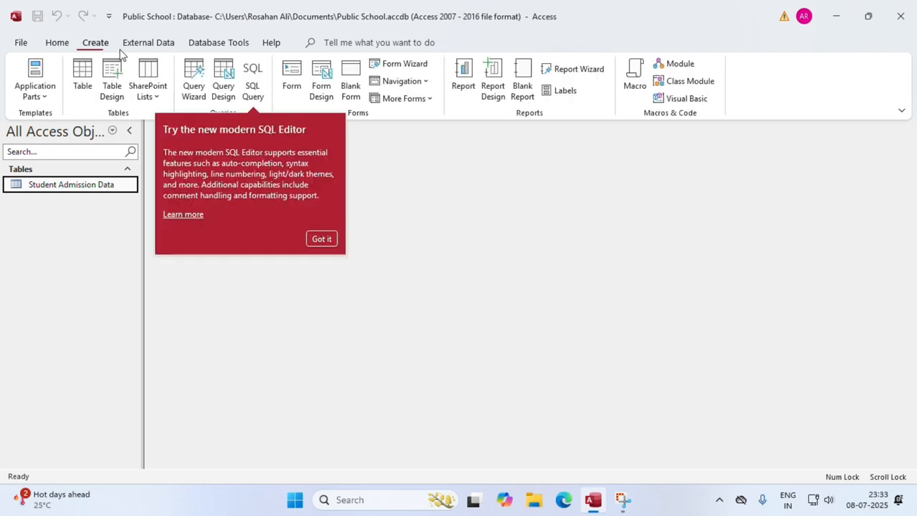
click(321, 238)
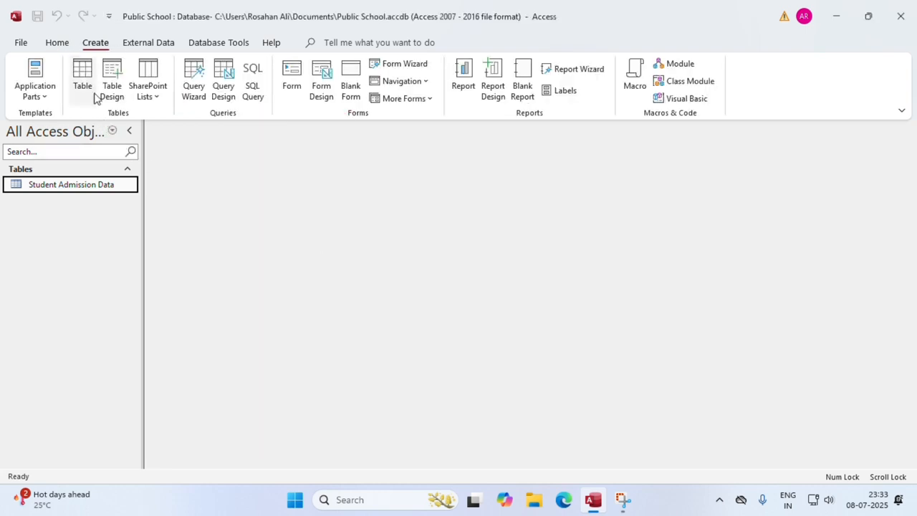
click(295, 78)
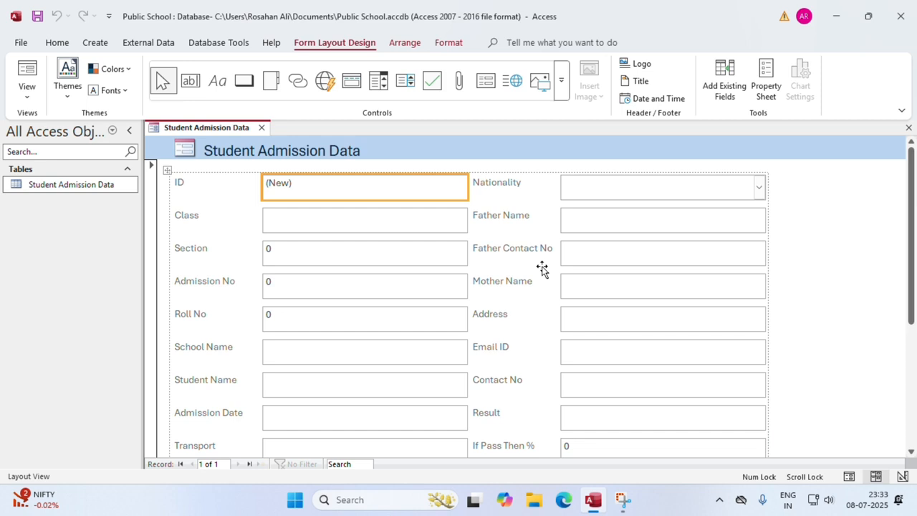
Look through the fields of the generated Student Admission Data form and close it without saving
scroll(575, 286, down, 2)
scroll(575, 287, down, 4)
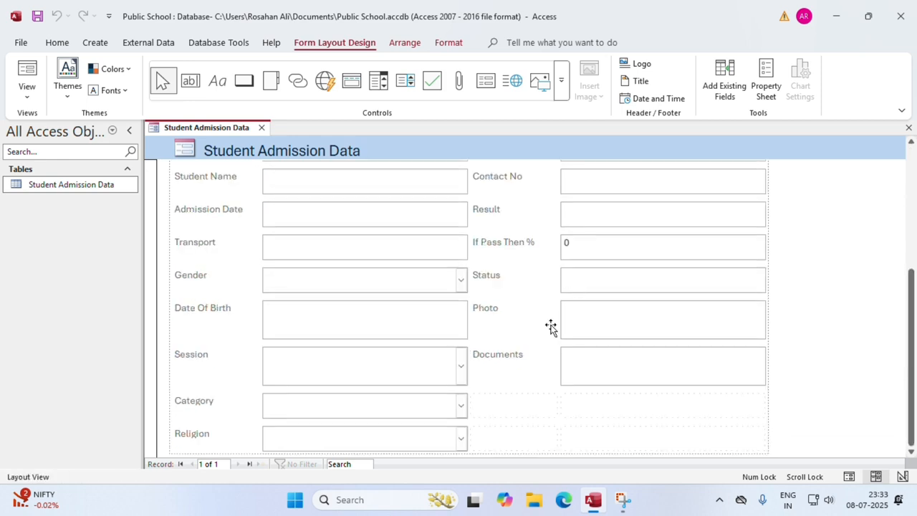
scroll(473, 336, up, 2)
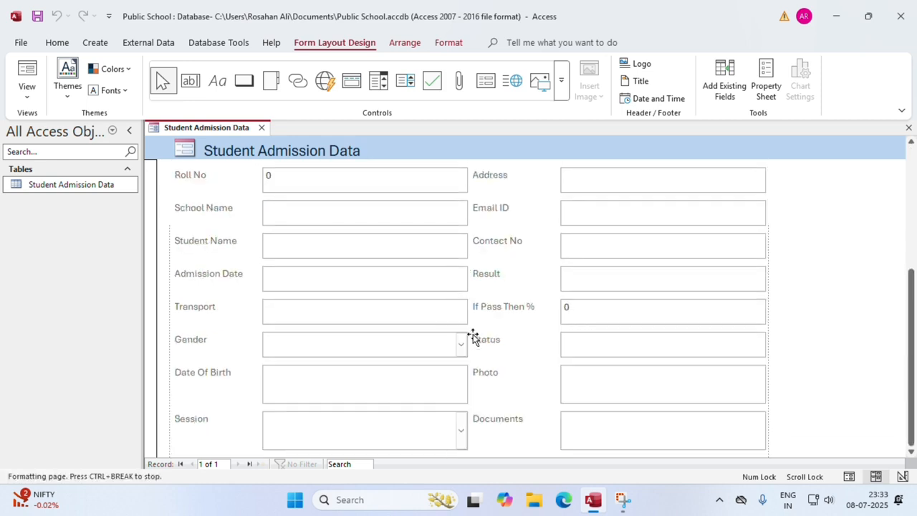
scroll(436, 296, up, 2)
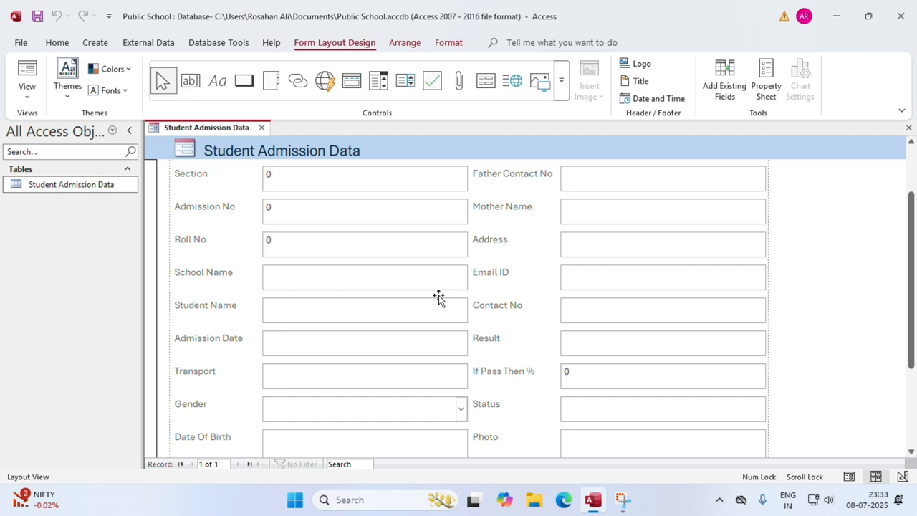
click(908, 127)
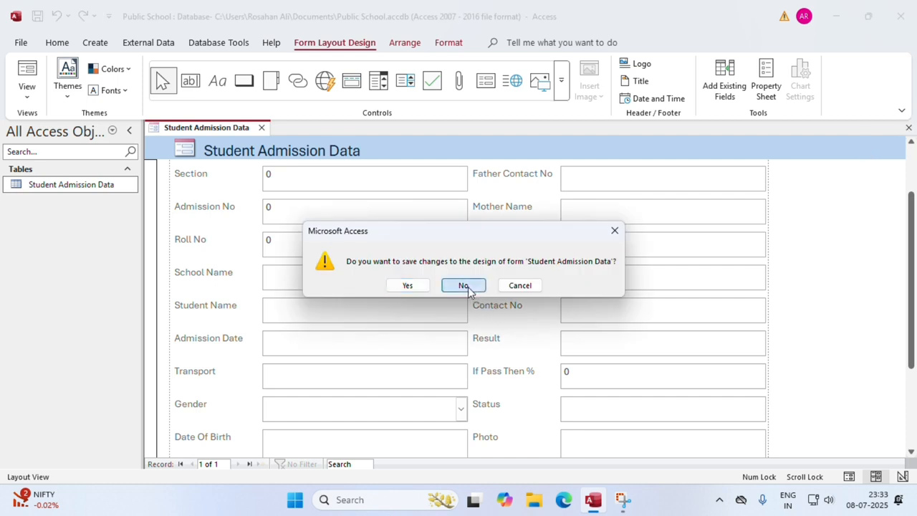
click(464, 285)
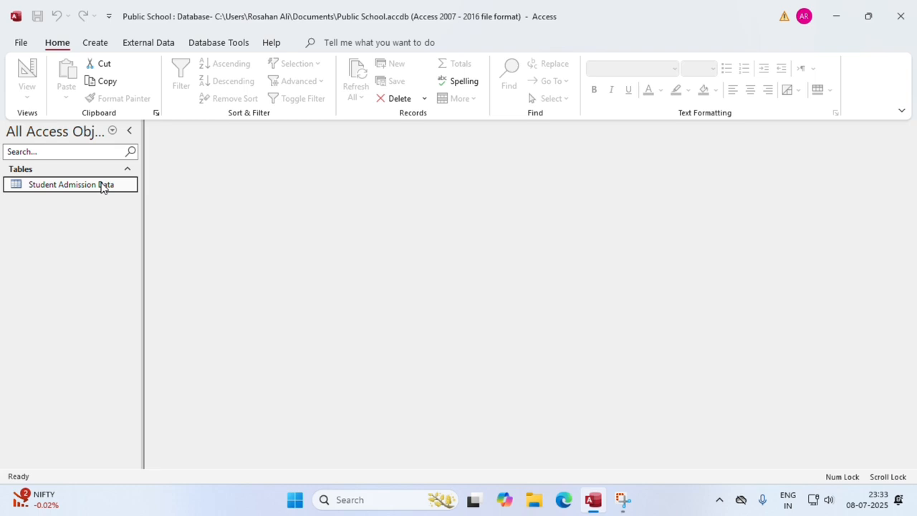
Create a blank form in Design View and widen its Detail section to about 19.5 cm
click(95, 43)
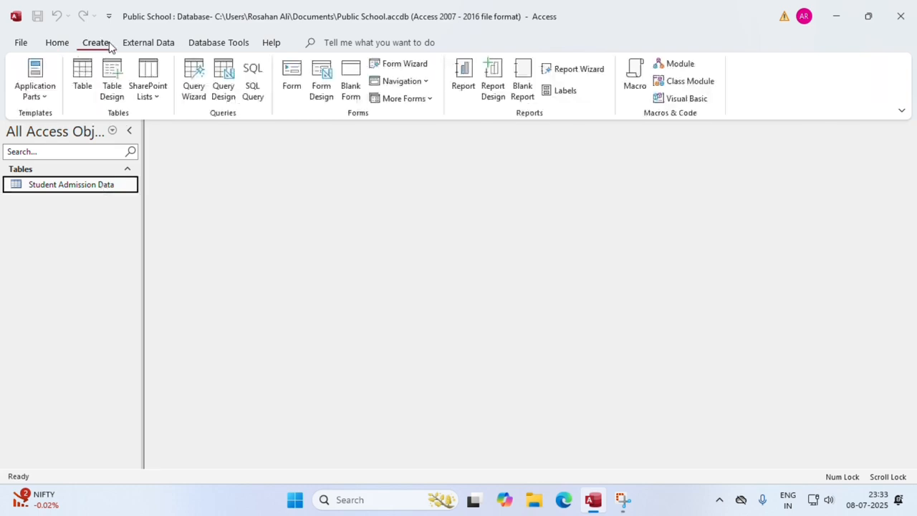
click(323, 74)
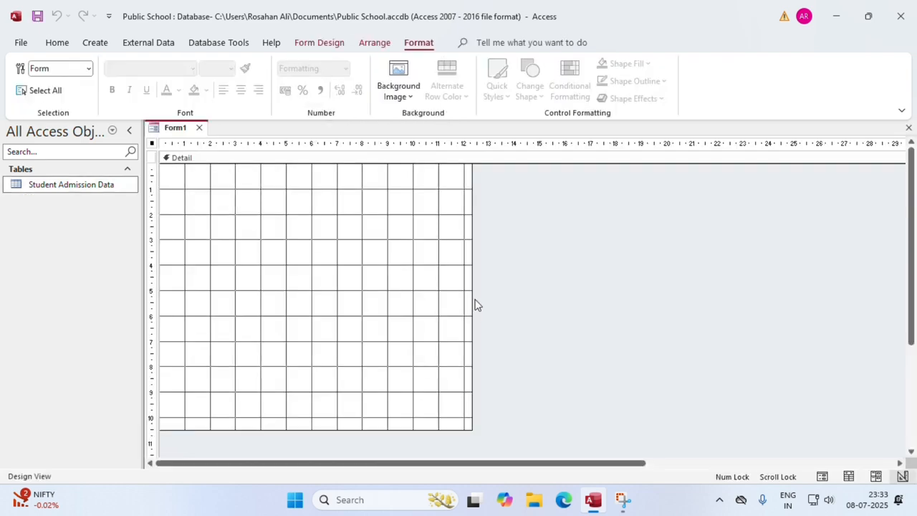
drag(473, 300, 653, 315)
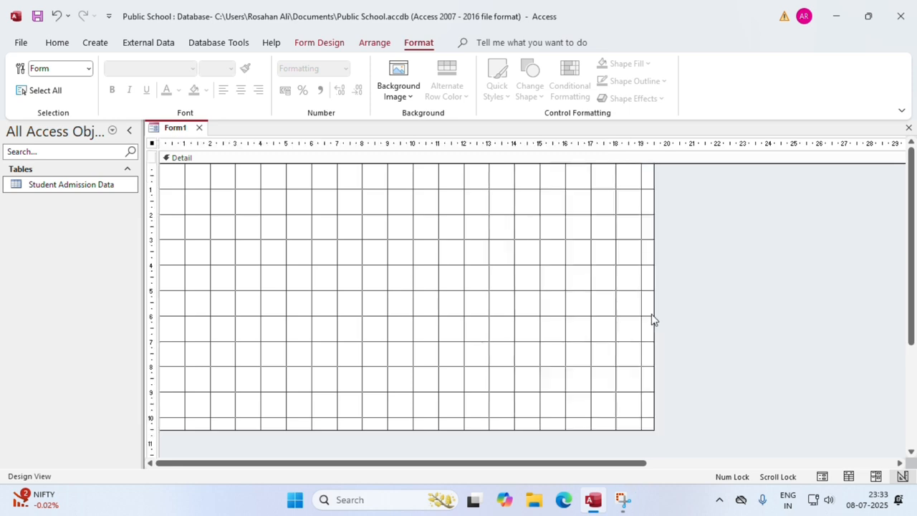
Hide the grid in the form's Detail section and widen the form to about 22 cm
right_click(377, 224)
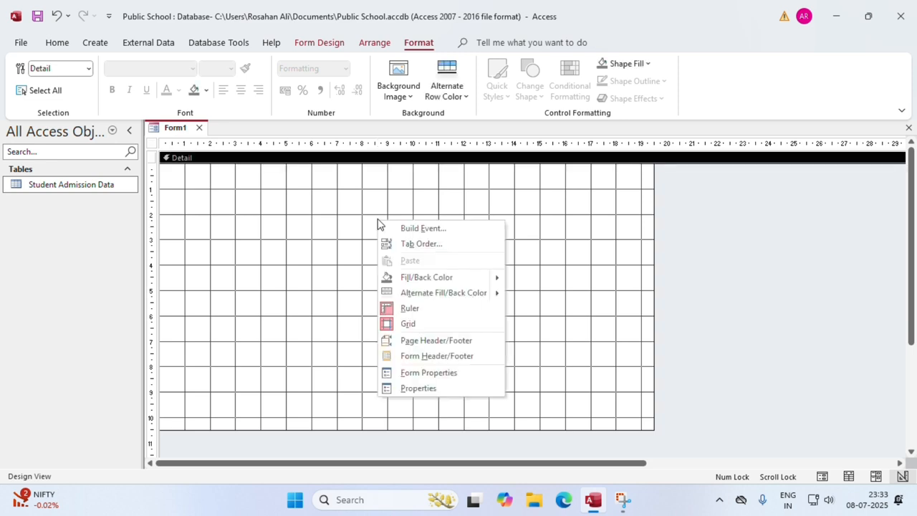
click(408, 324)
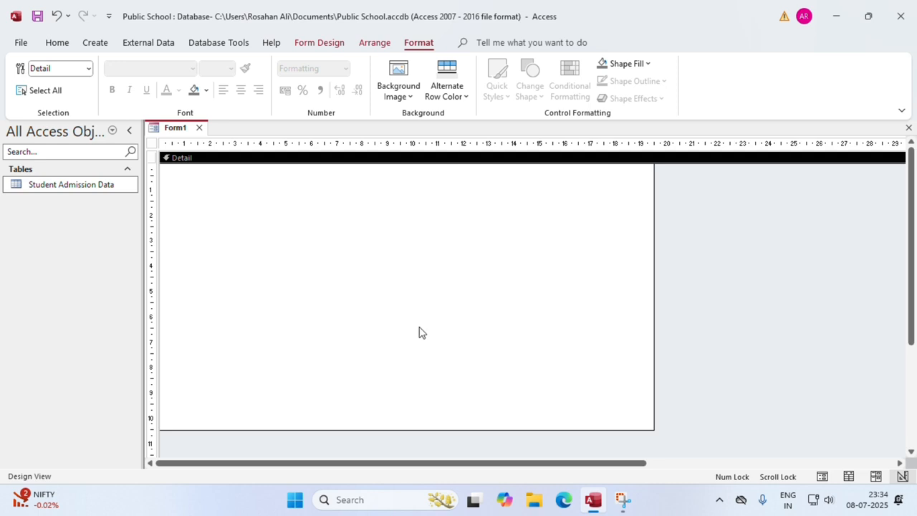
drag(655, 301, 721, 299)
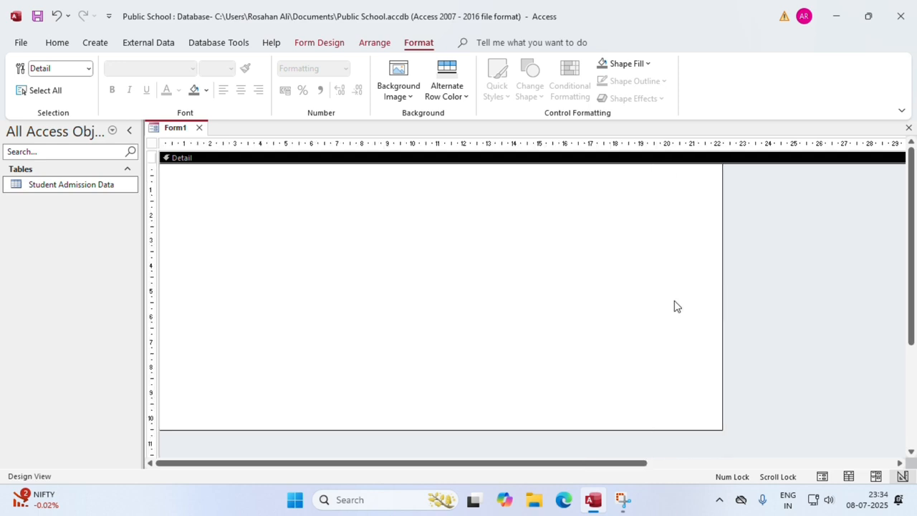
Review the Student Admission Data table's columns and the fields it makes available for the form
double_click(65, 183)
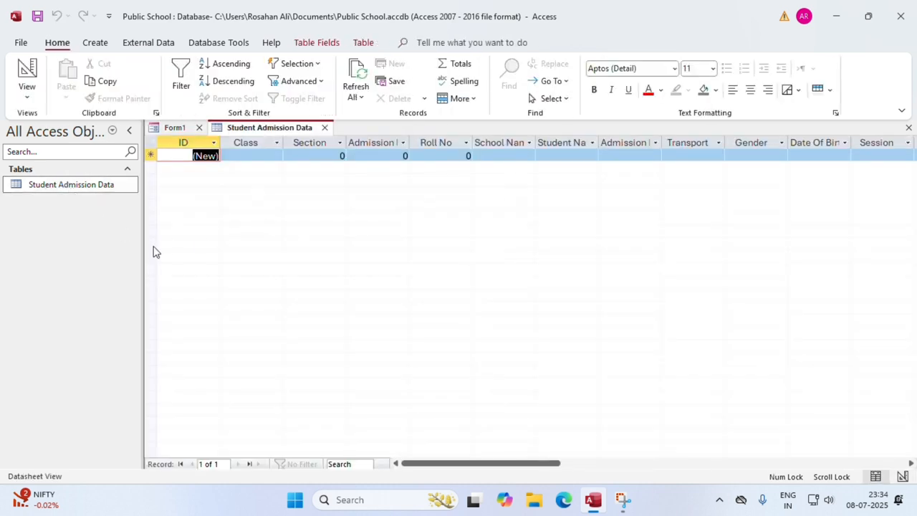
click(908, 128)
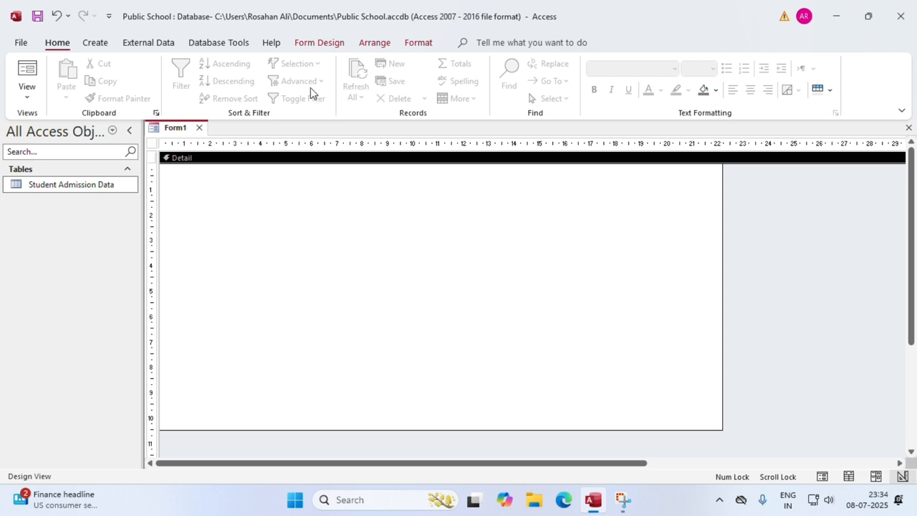
click(323, 47)
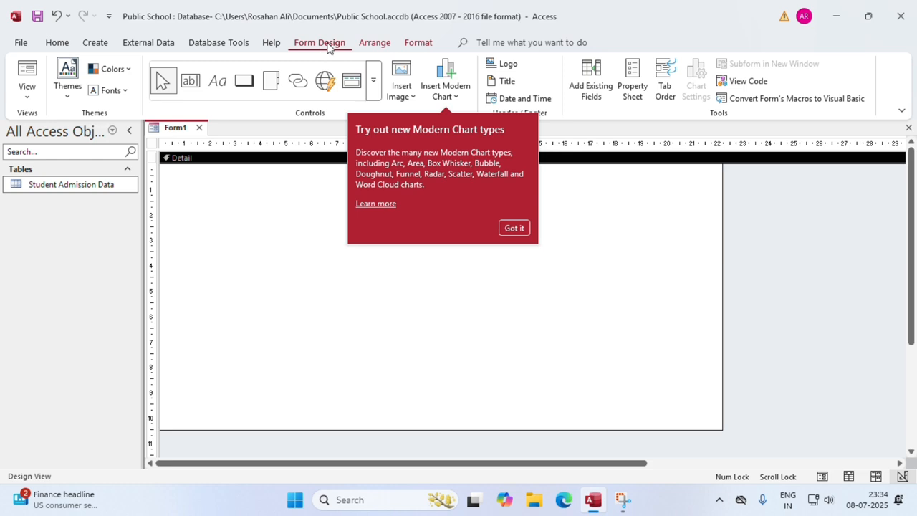
click(514, 228)
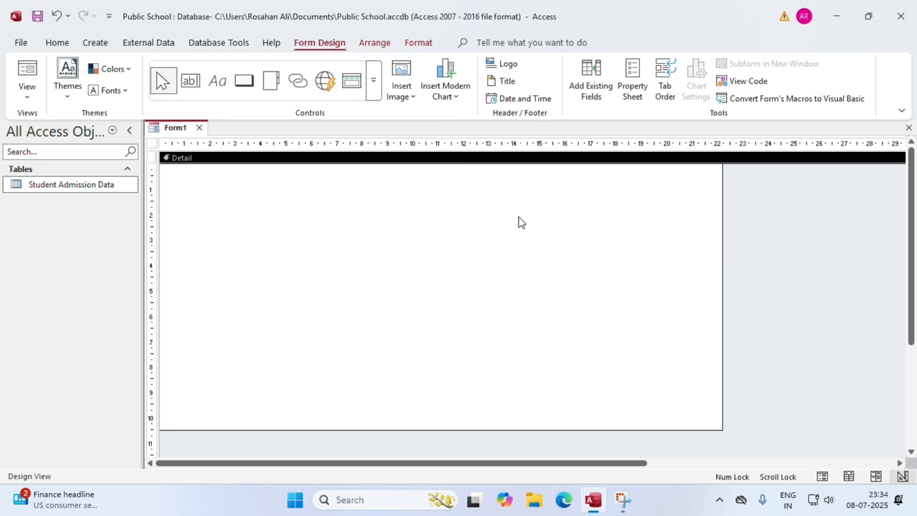
click(590, 89)
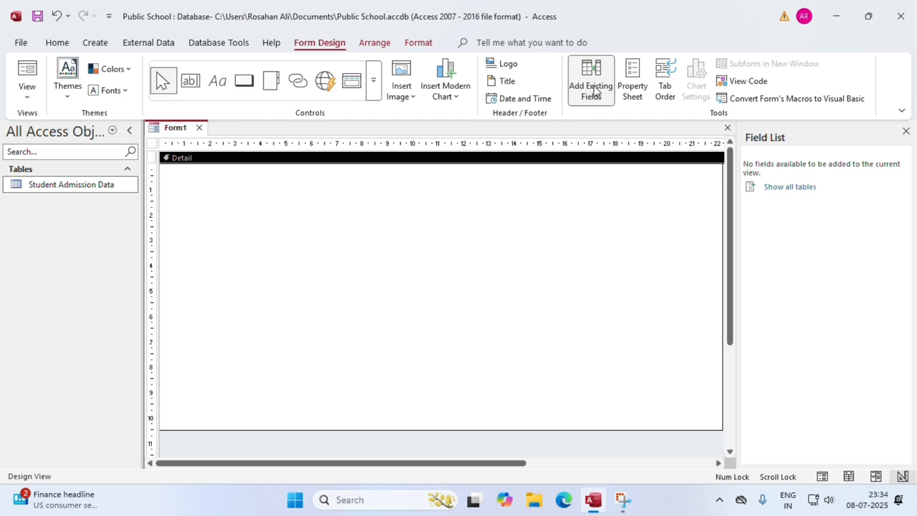
click(792, 192)
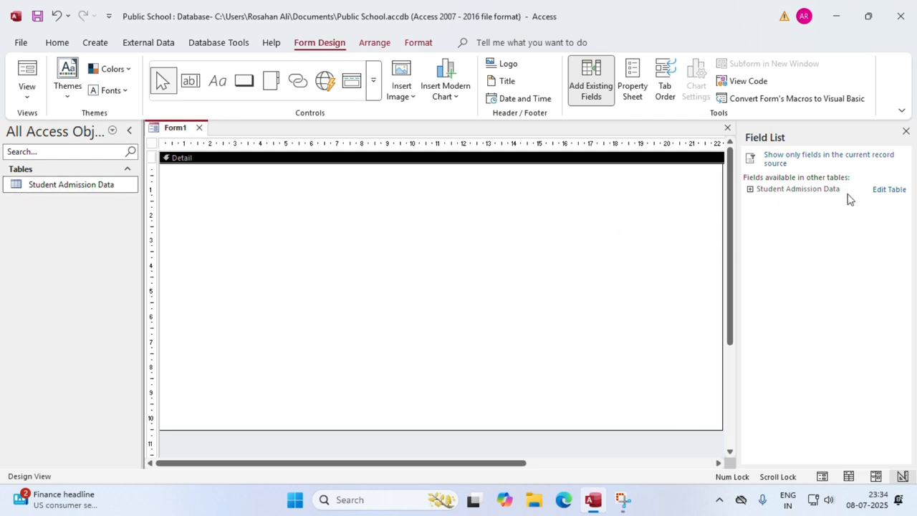
click(751, 190)
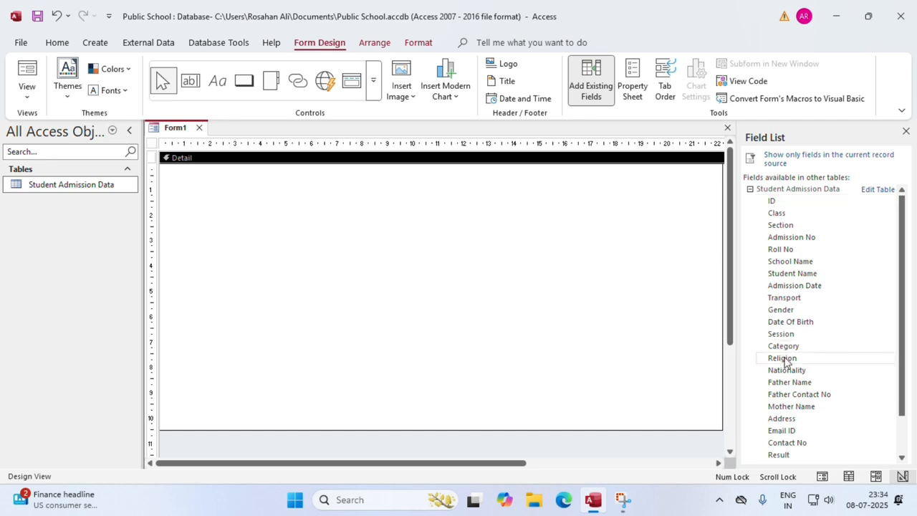
scroll(795, 441, down, 2)
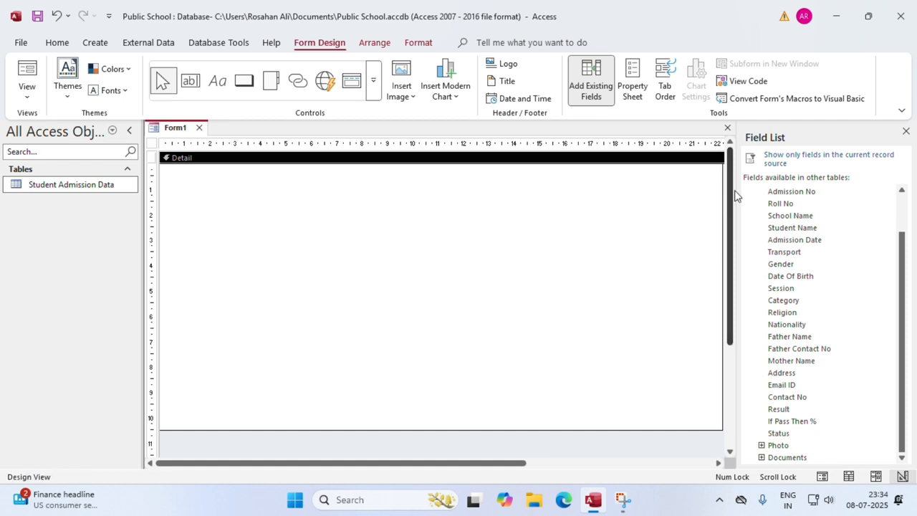
click(906, 131)
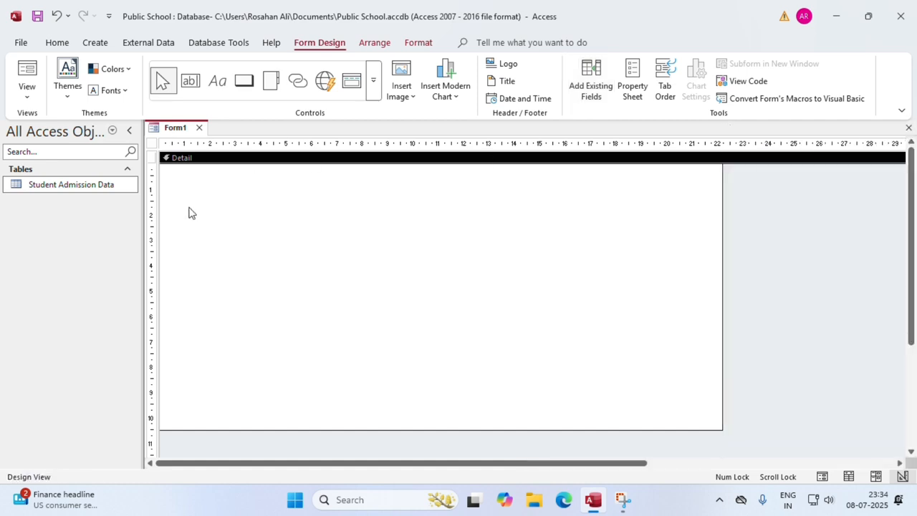
Add a label reading "Student" along the form's upper edge, spanning its full width and about 1 cm high
click(217, 83)
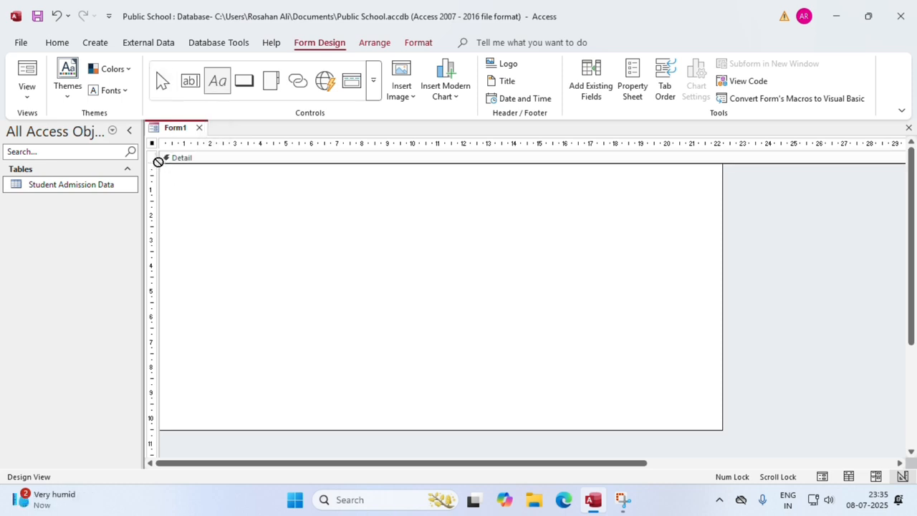
drag(160, 164, 721, 188)
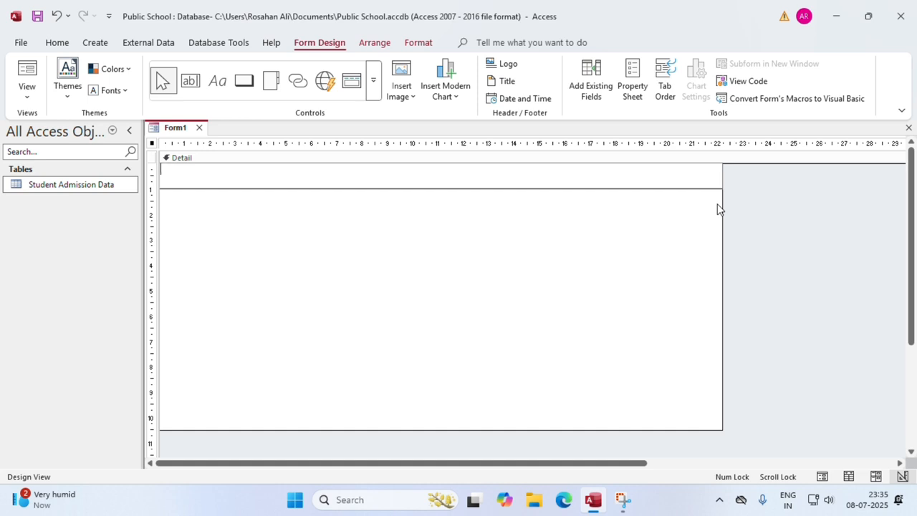
text(Student)
click(368, 253)
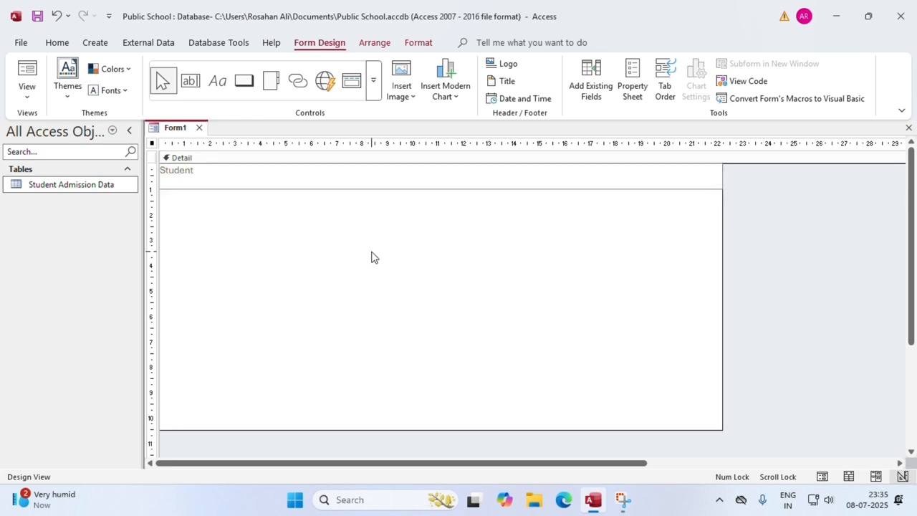
click(373, 258)
Center the text of the Student label and set its font size to 22
click(199, 182)
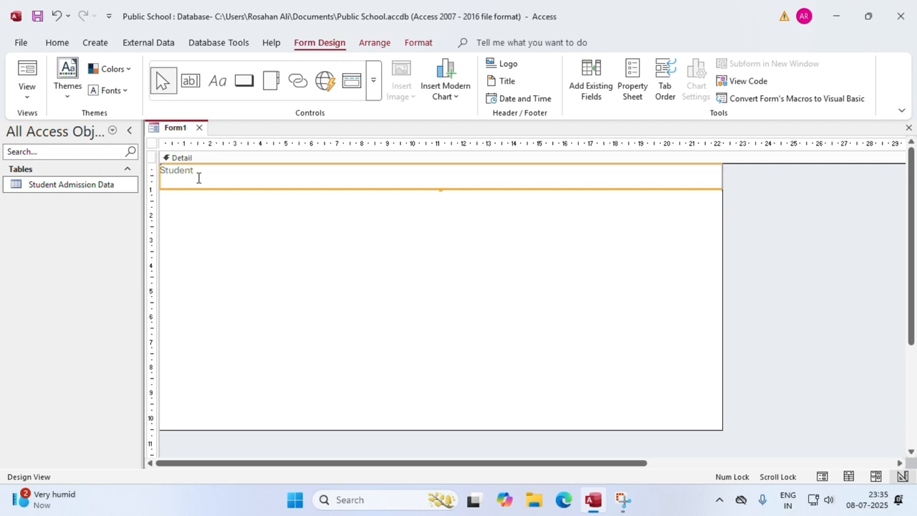
click(58, 43)
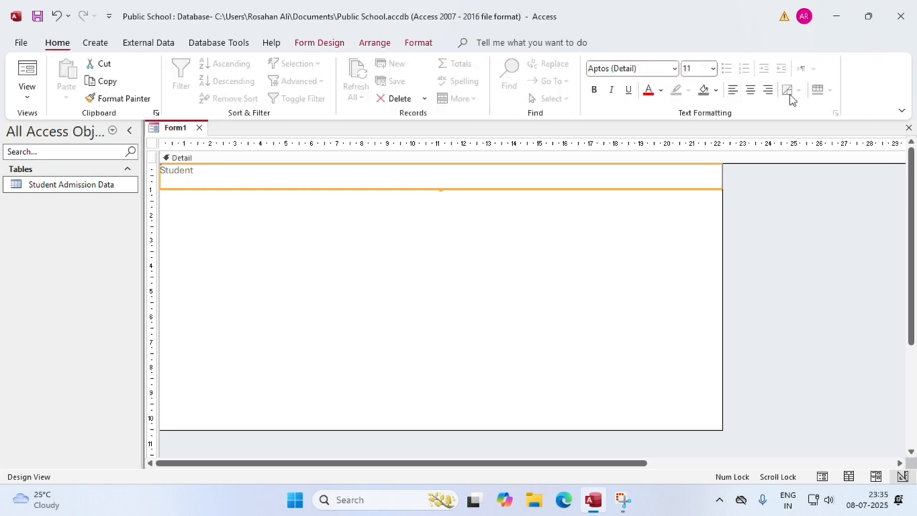
click(750, 91)
click(713, 68)
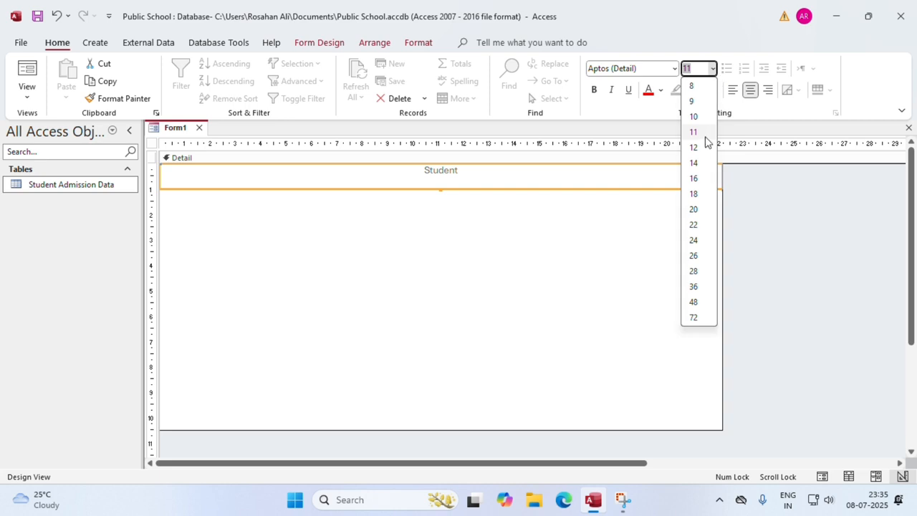
click(695, 179)
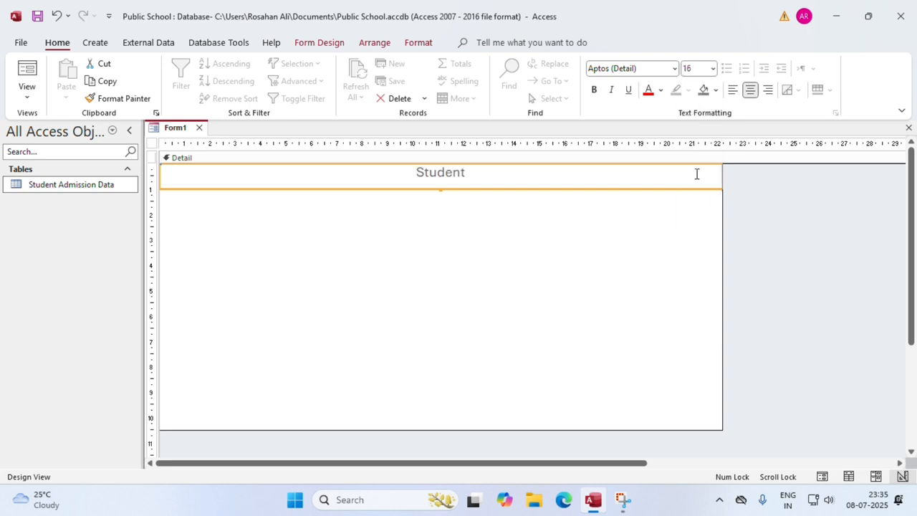
click(712, 68)
click(695, 222)
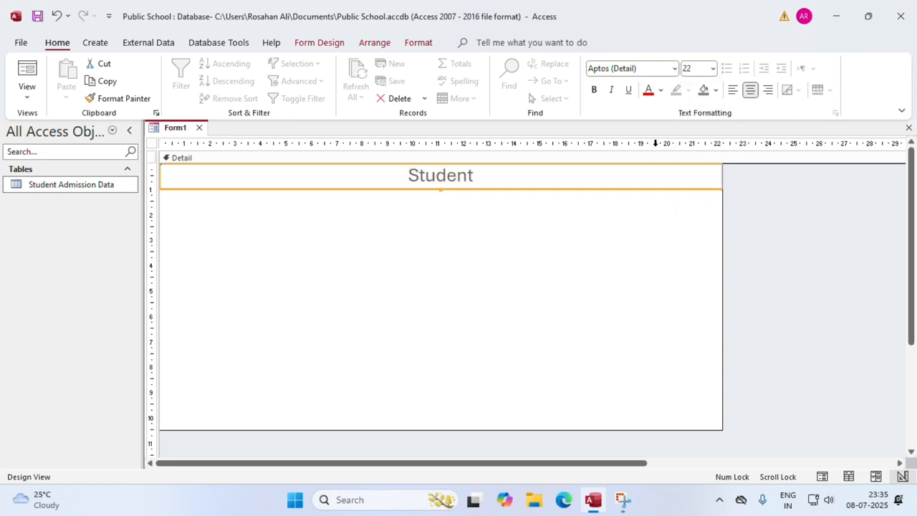
Fill the Student label's background with the standard purple color
click(716, 90)
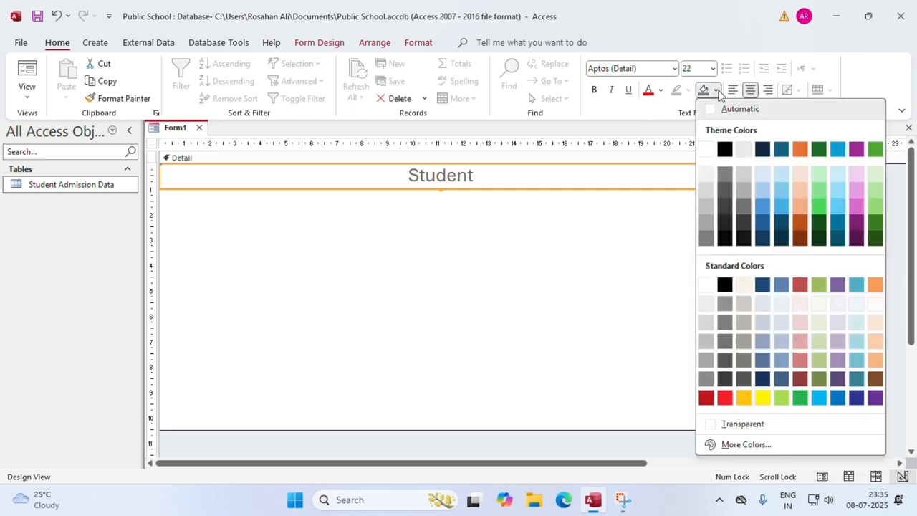
click(705, 148)
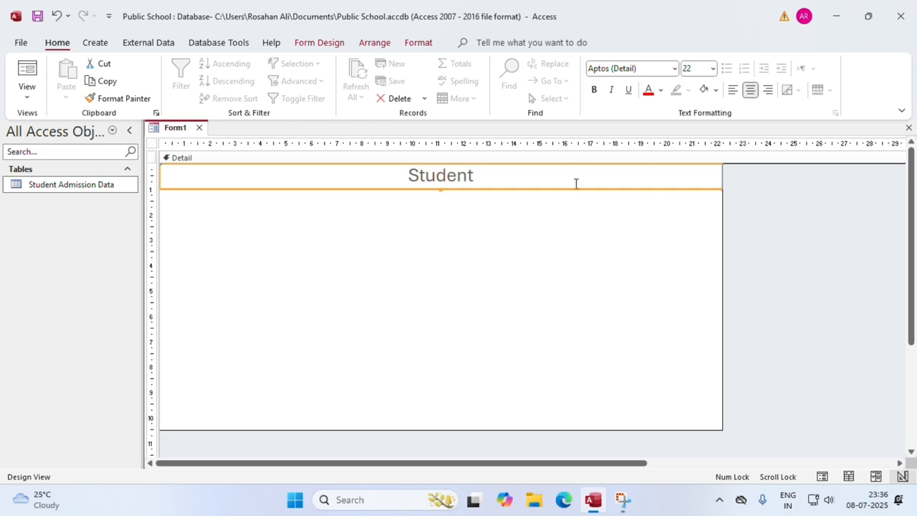
click(716, 92)
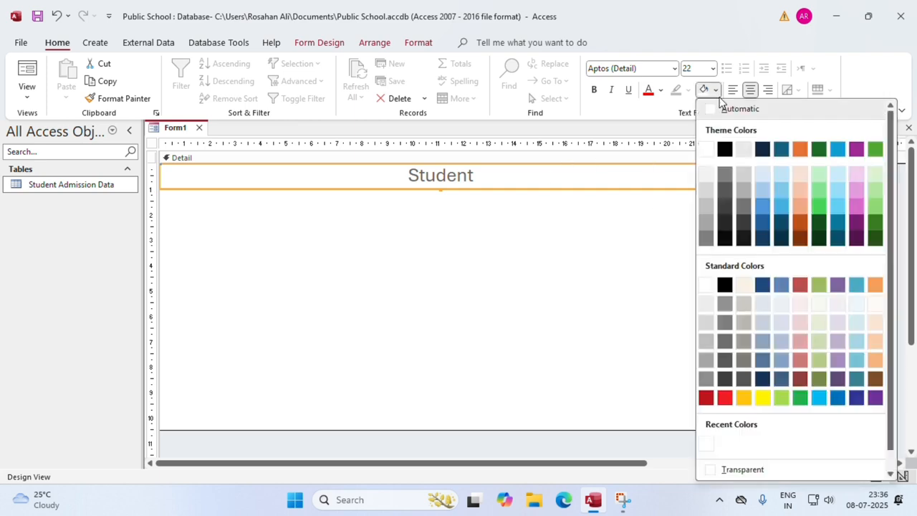
click(875, 398)
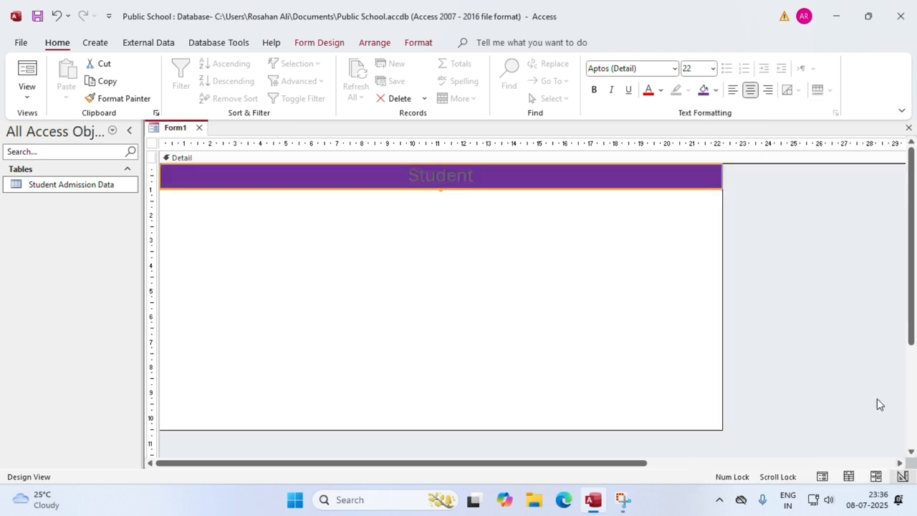
Make the Student label's text white and bold
click(389, 174)
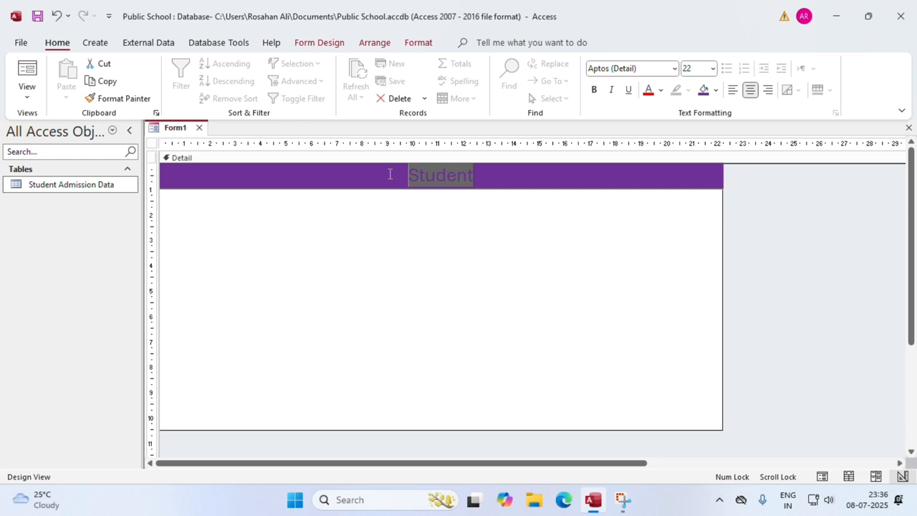
click(661, 91)
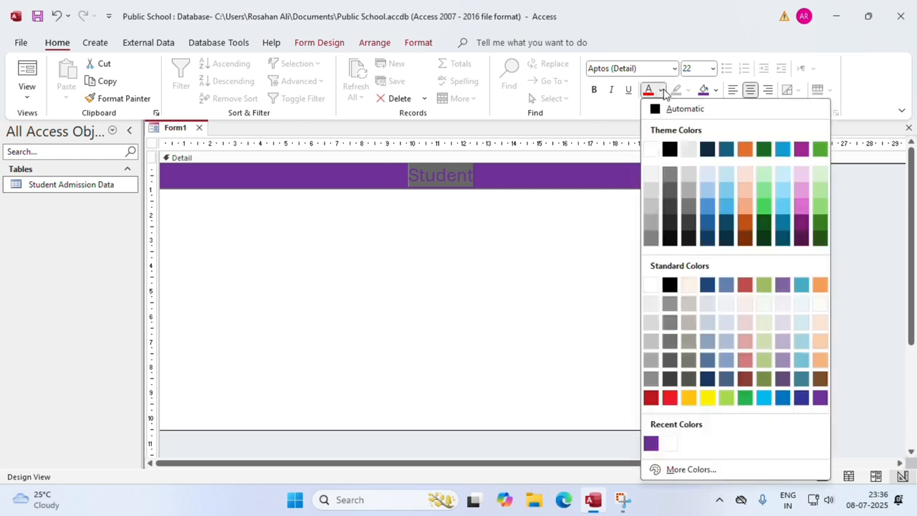
click(652, 150)
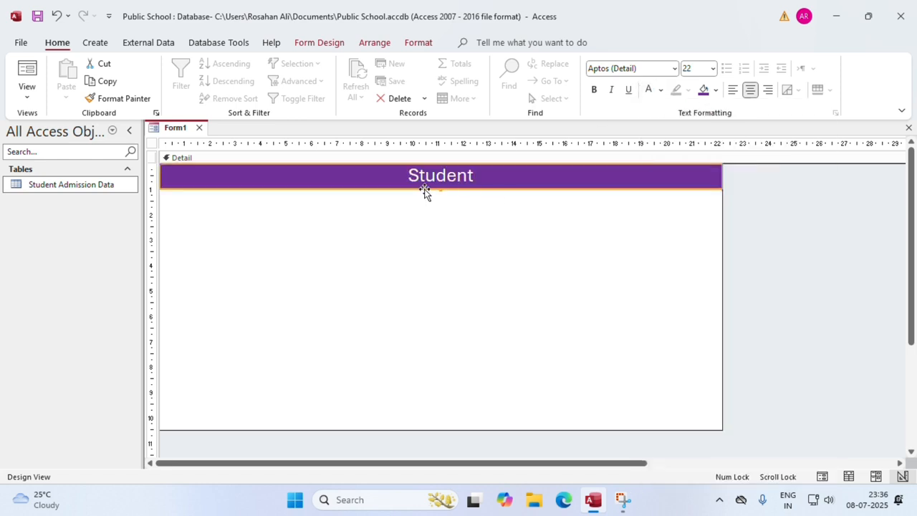
click(594, 90)
click(494, 270)
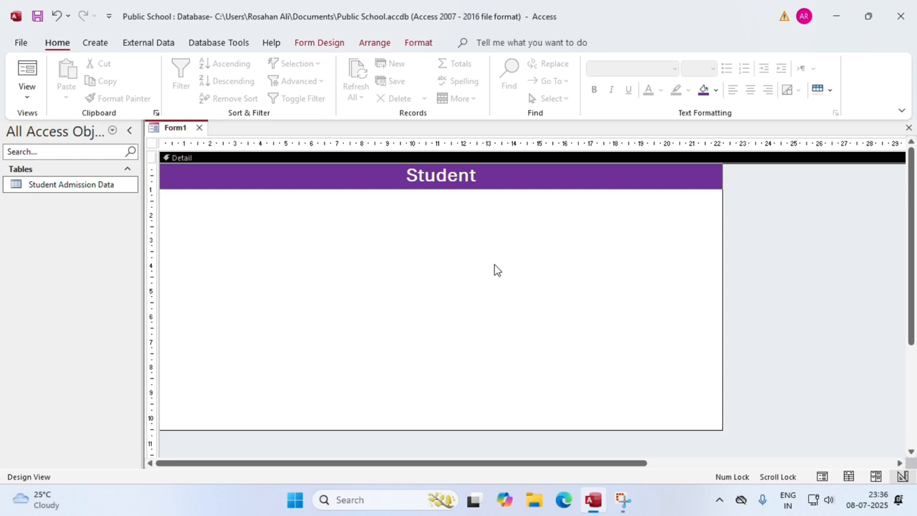
List the existing fields of the Student Admission Data table and add the Class field to the form's Detail section
click(320, 43)
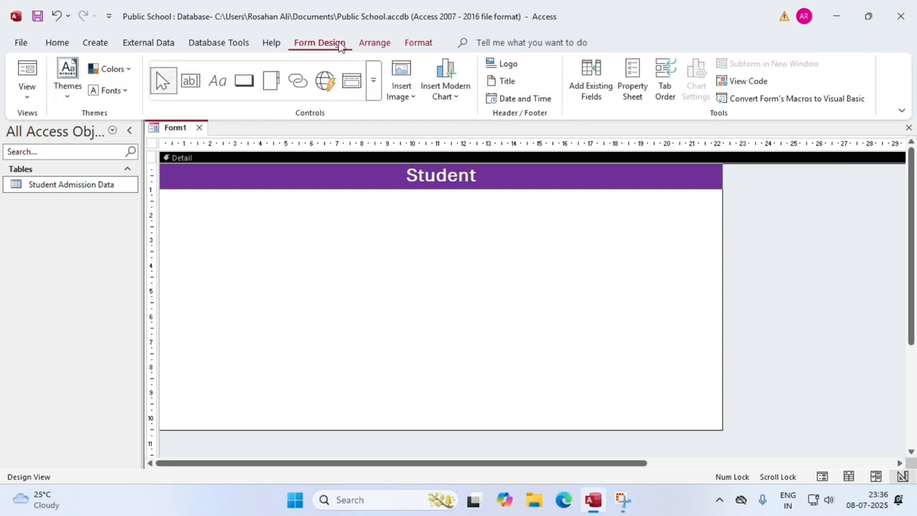
click(591, 84)
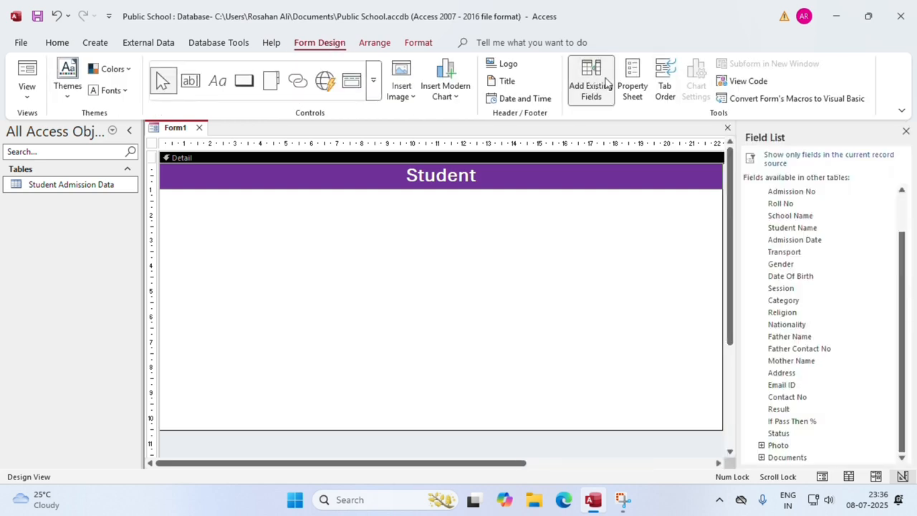
scroll(802, 204, up, 1)
scroll(800, 206, up, 1)
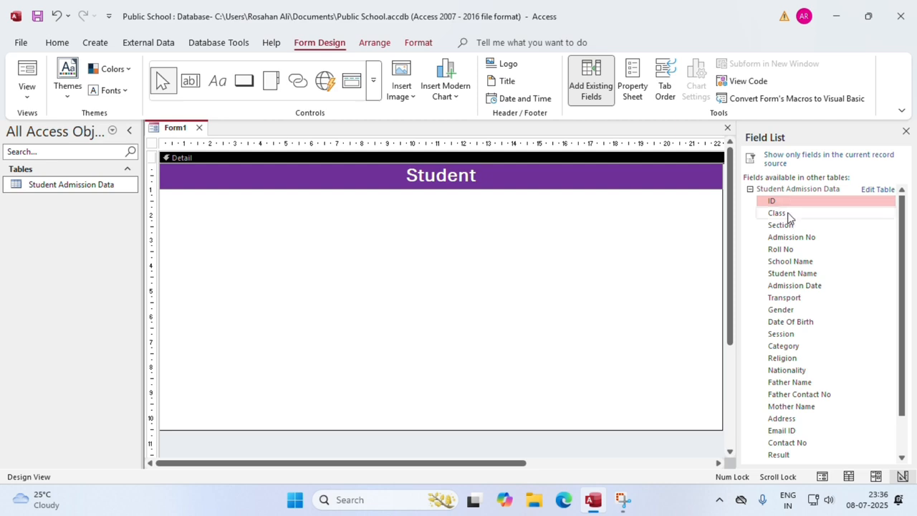
drag(787, 212, 354, 257)
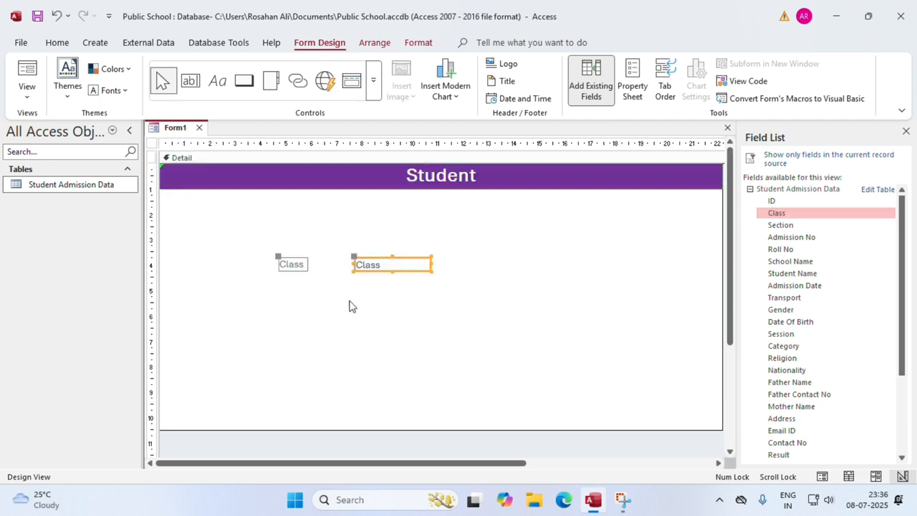
Move the Class label and text box together to the form's left edge, just below the Student heading
click(305, 296)
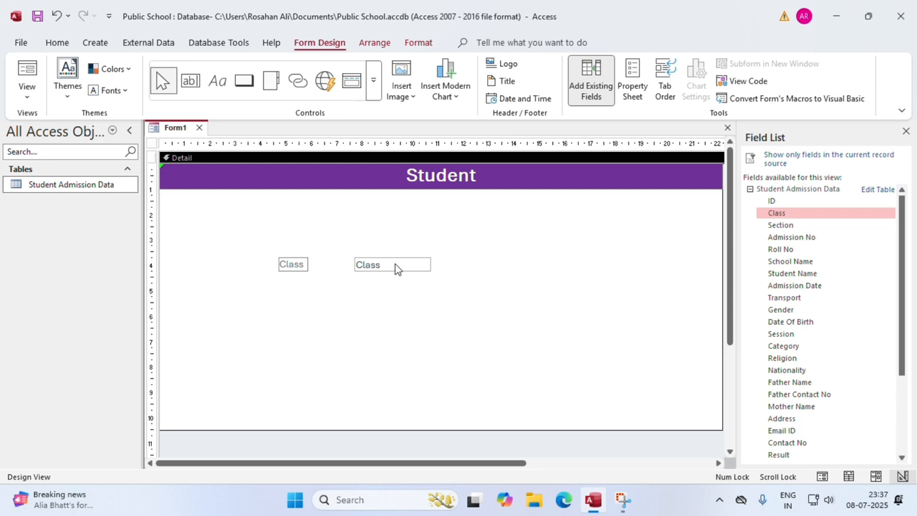
drag(278, 282, 296, 209)
click(211, 217)
Widen the Class label to about 2 cm and extend its text box on both sides to about 4.5 cm
click(189, 209)
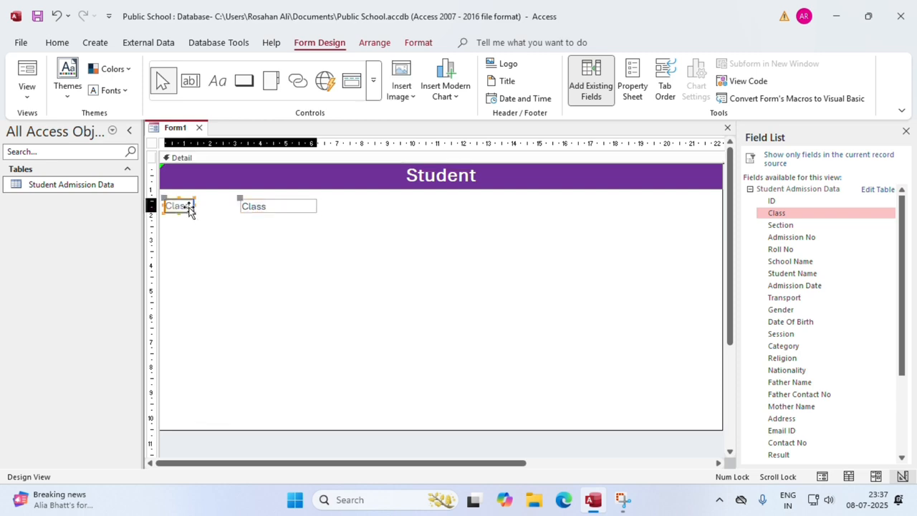
drag(194, 204, 214, 204)
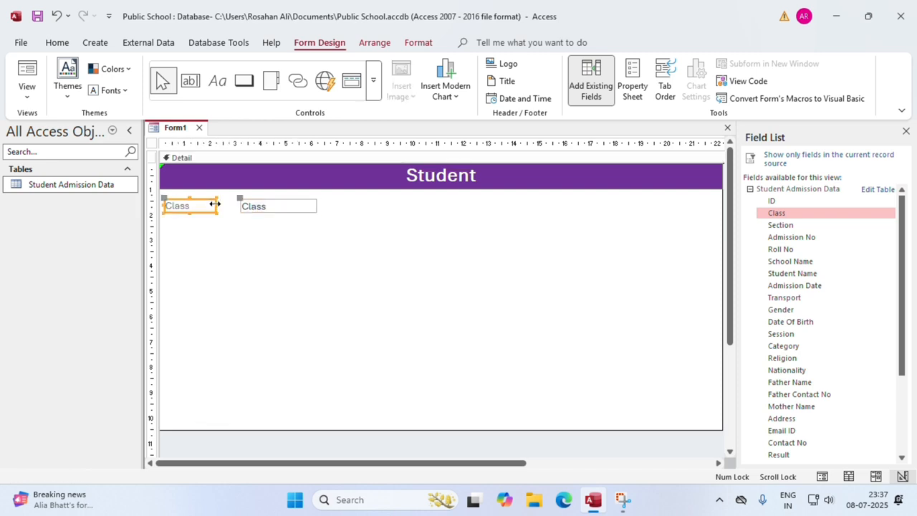
click(251, 209)
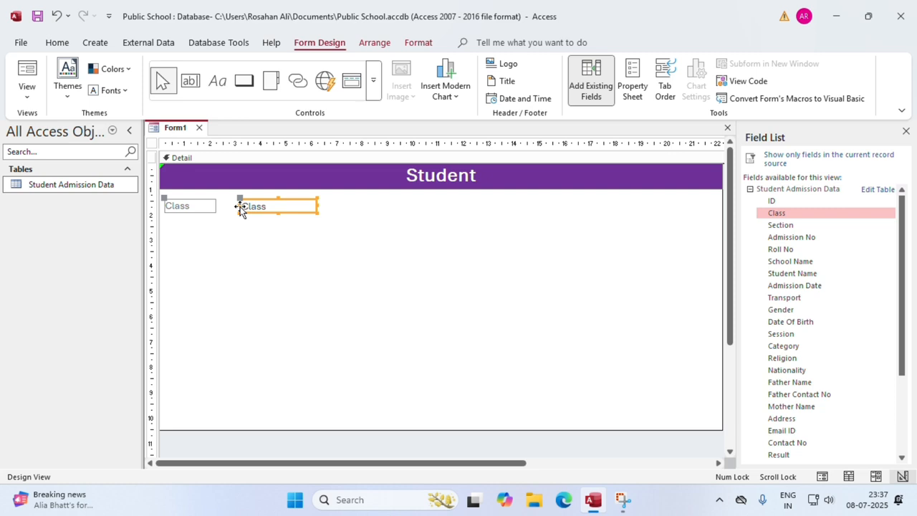
drag(240, 207, 227, 207)
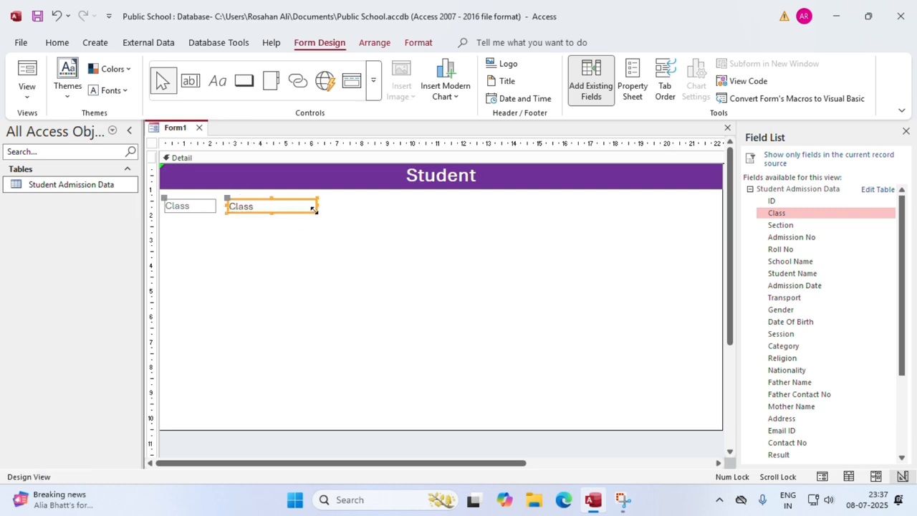
drag(318, 205, 340, 206)
click(404, 242)
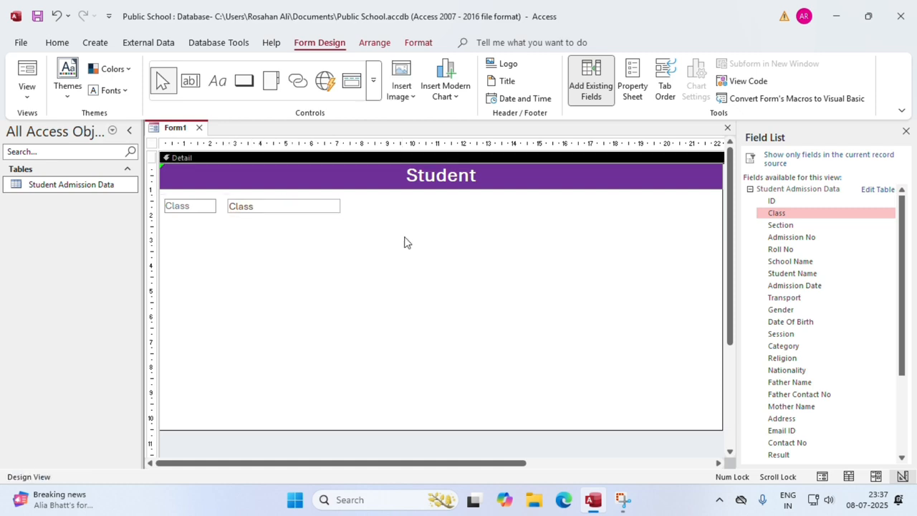
Add the Section field to the right of the Class box in the same row and widen its text box to about 3.8 cm
drag(788, 226, 449, 267)
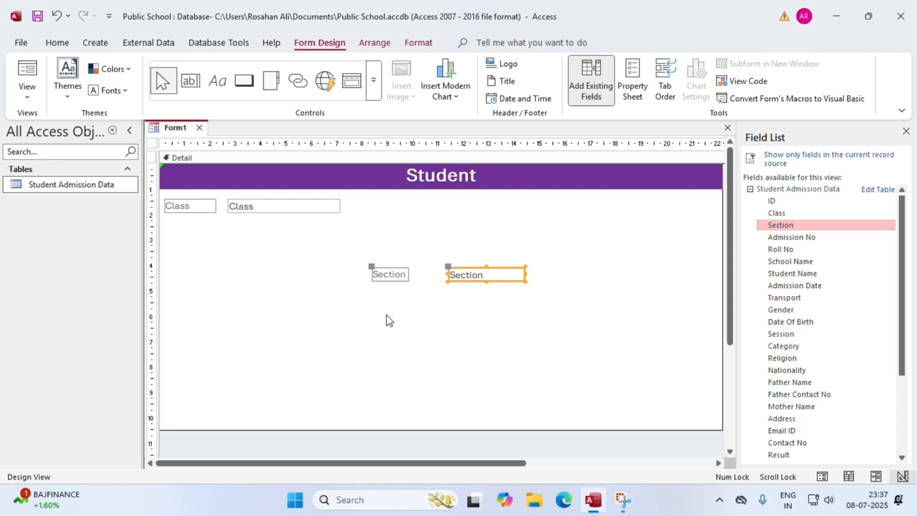
drag(380, 311, 530, 262)
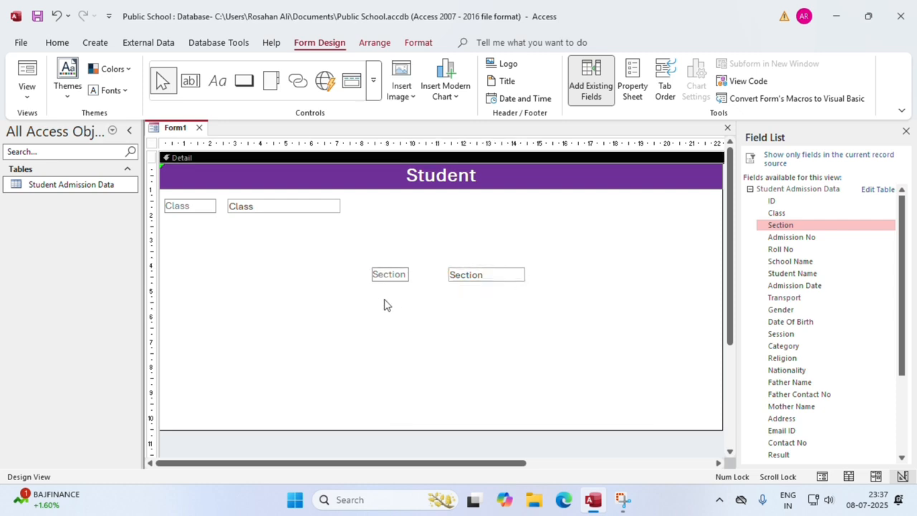
drag(370, 305, 541, 262)
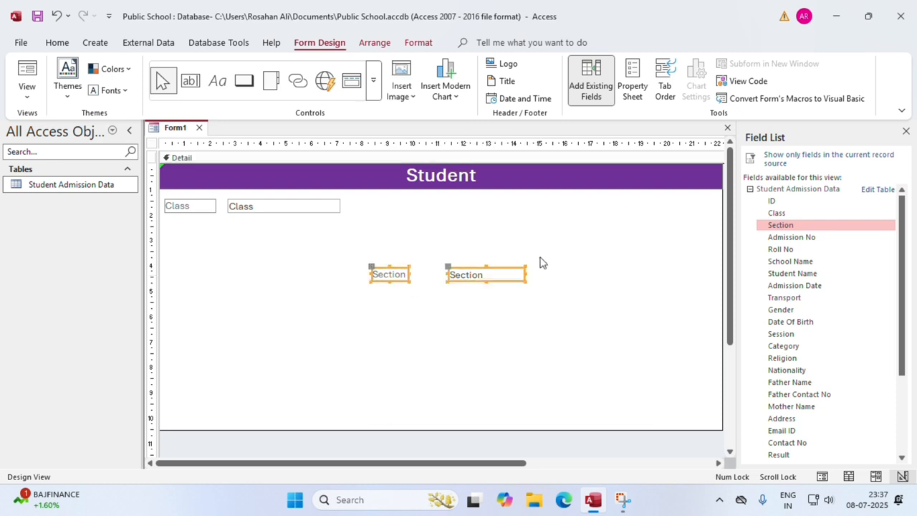
drag(491, 278, 471, 213)
click(475, 266)
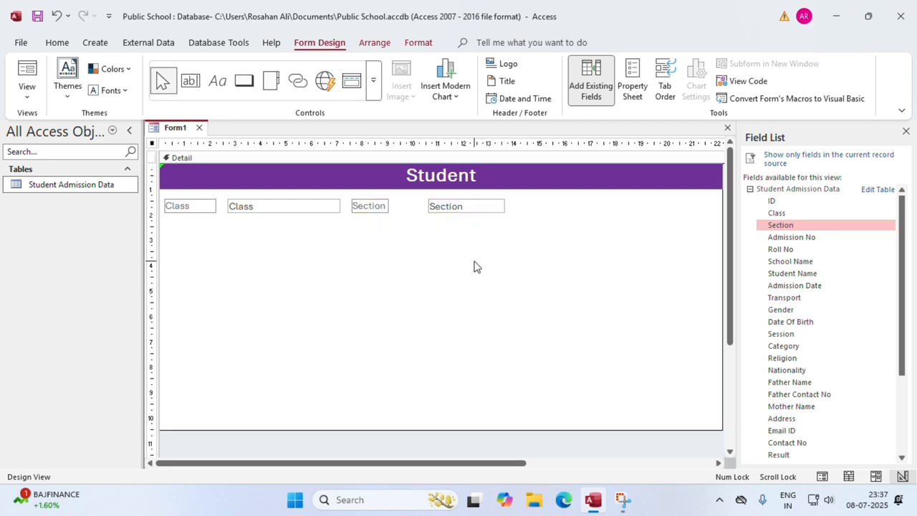
click(433, 205)
click(432, 206)
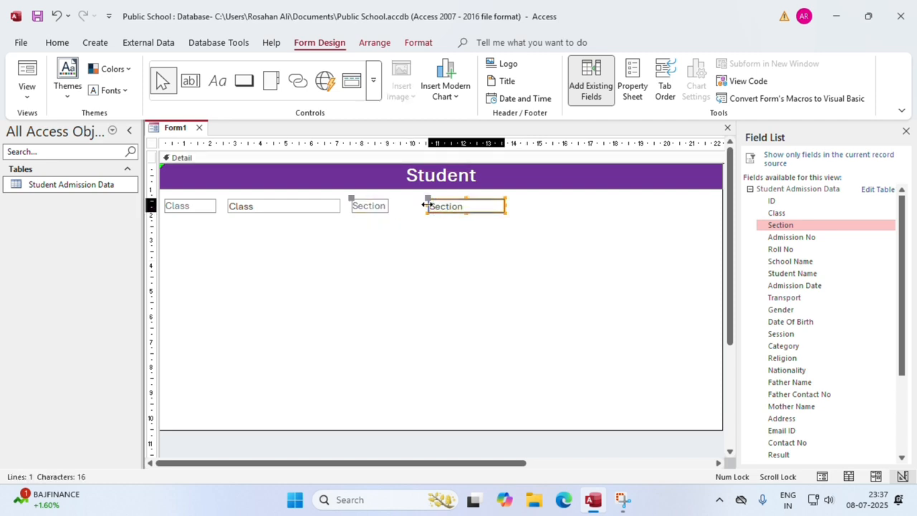
click(497, 315)
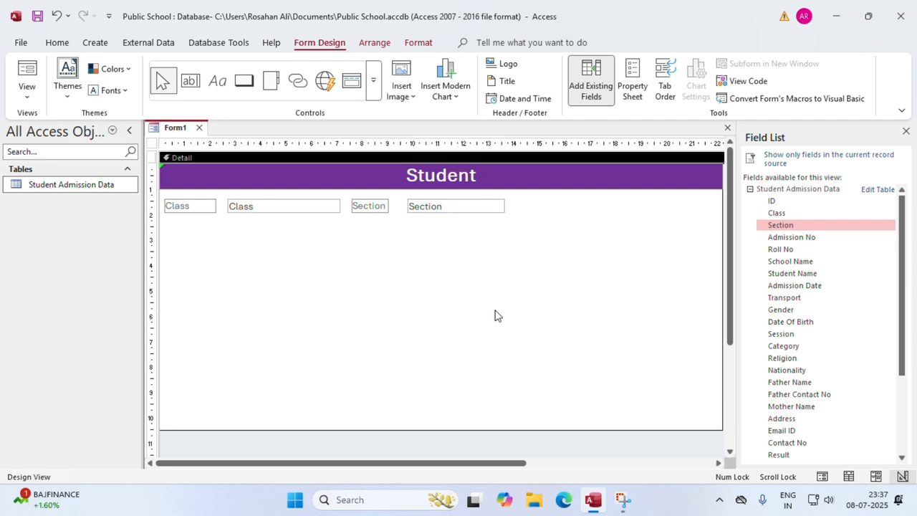
Add the Admission No field and place its label and text box directly below the Class row
drag(800, 240, 426, 288)
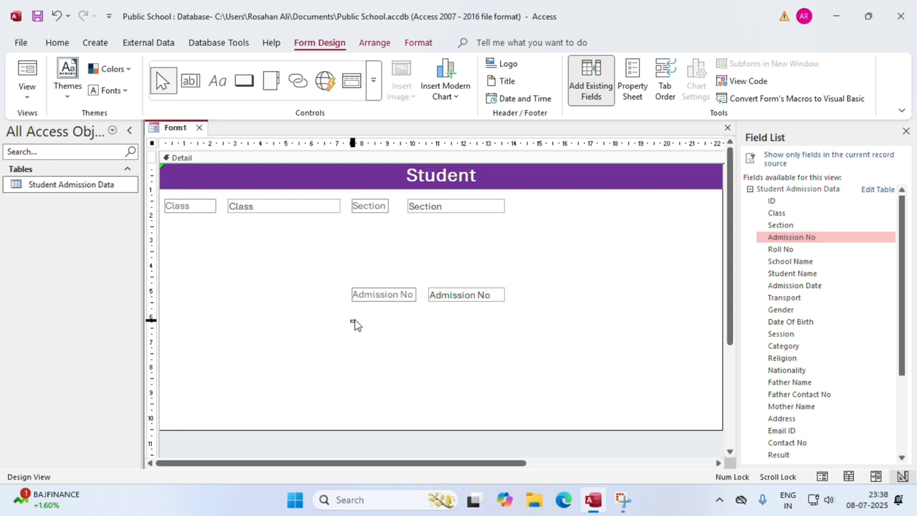
drag(354, 324, 301, 225)
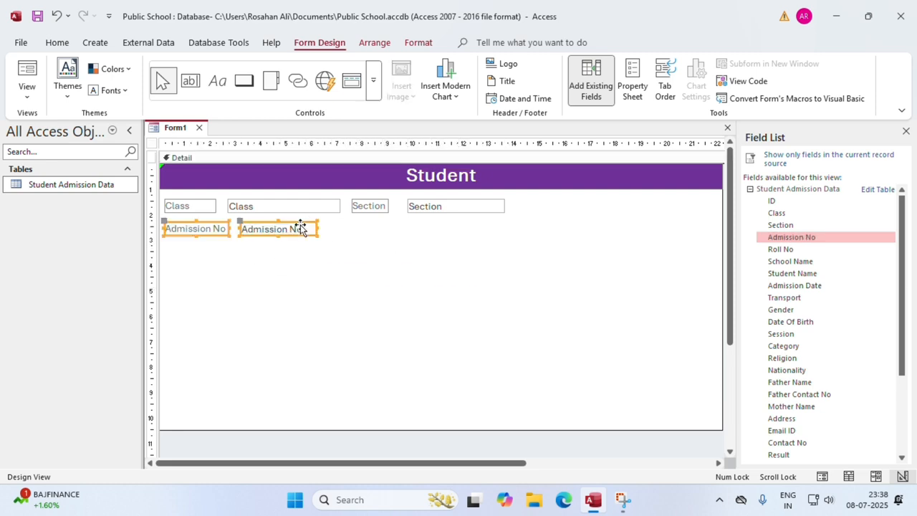
click(319, 315)
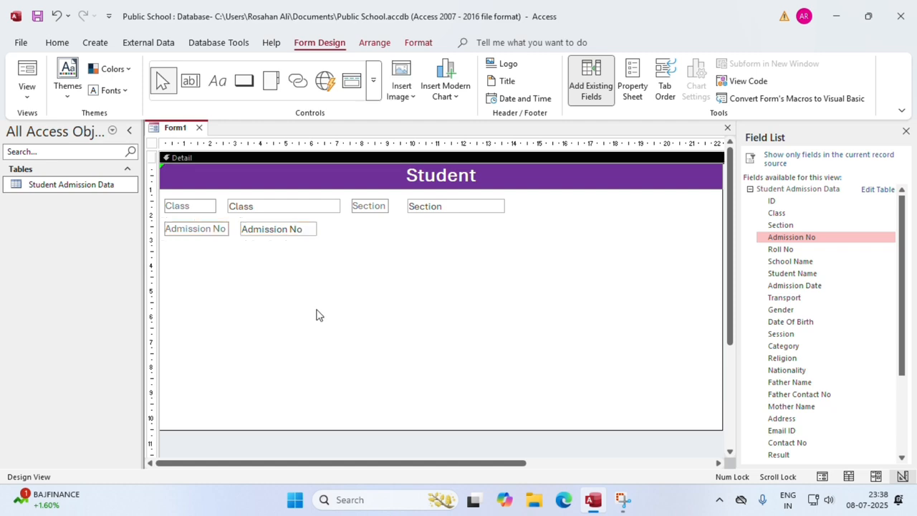
Align the Class and Admission No text boxes' left edges at about 3.9 cm and widen both labels to about 3.2 cm
click(282, 207)
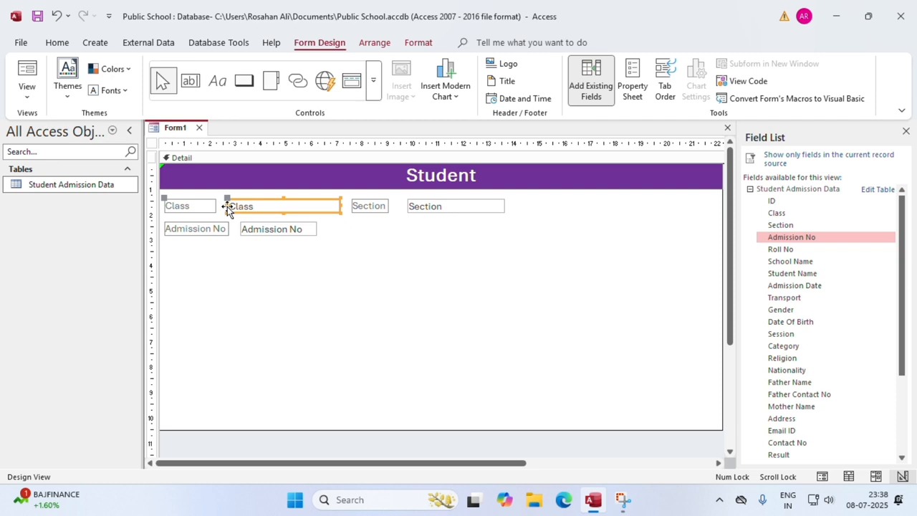
click(227, 207)
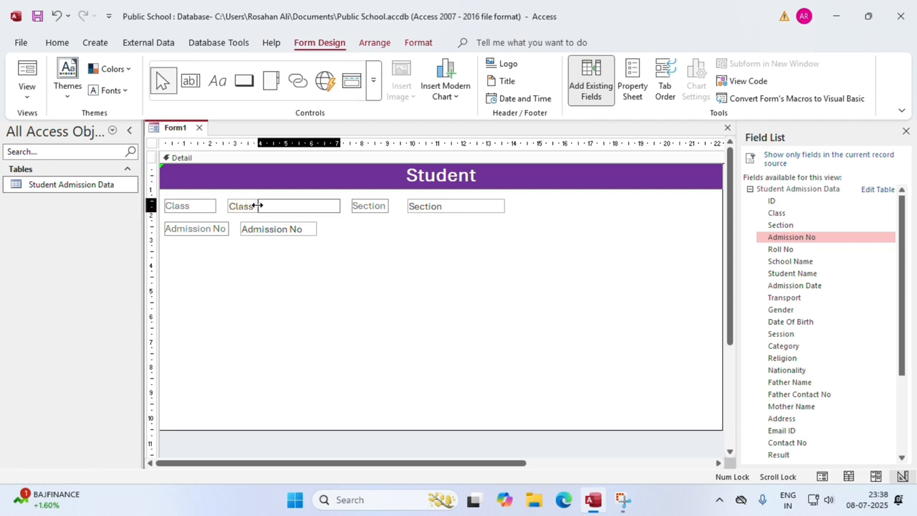
click(241, 228)
drag(256, 205, 258, 228)
click(211, 206)
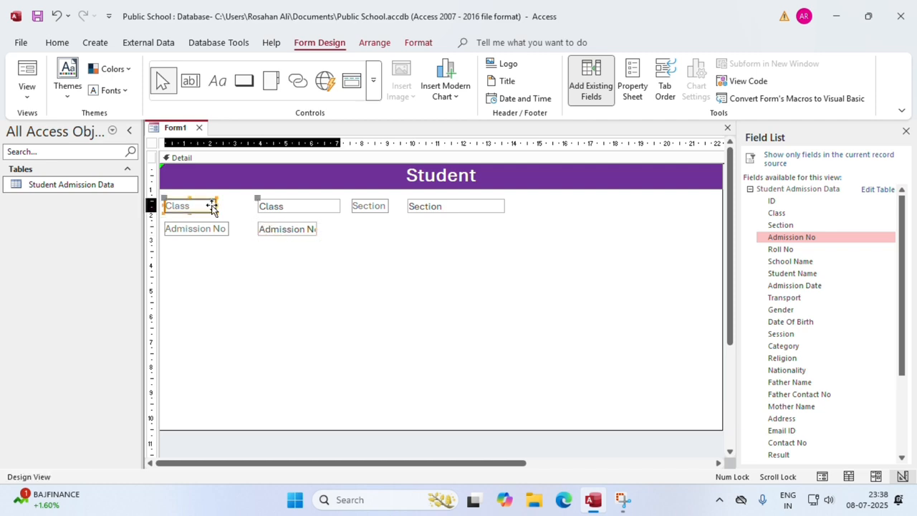
drag(217, 206, 246, 228)
click(221, 229)
click(296, 293)
Extend the Admission No text box to the Section box's right edge, about 9.7 cm wide
click(311, 228)
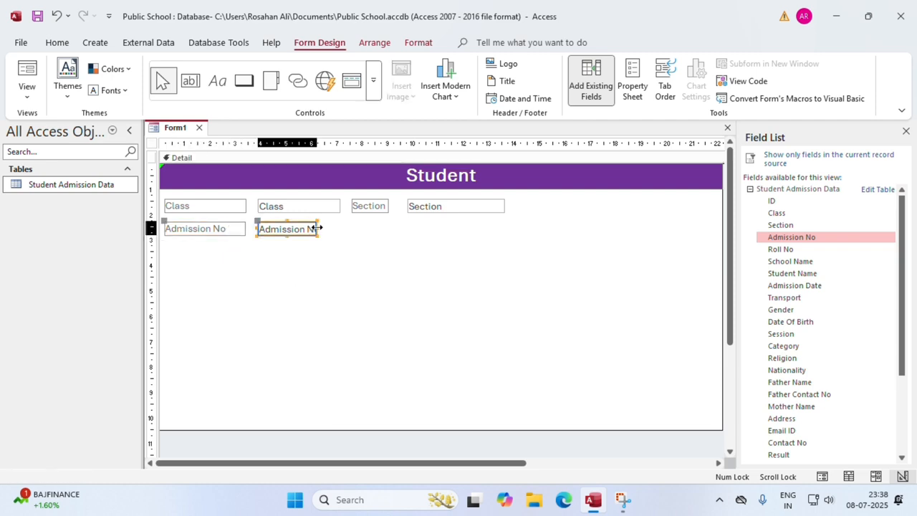
drag(317, 228, 505, 231)
click(504, 265)
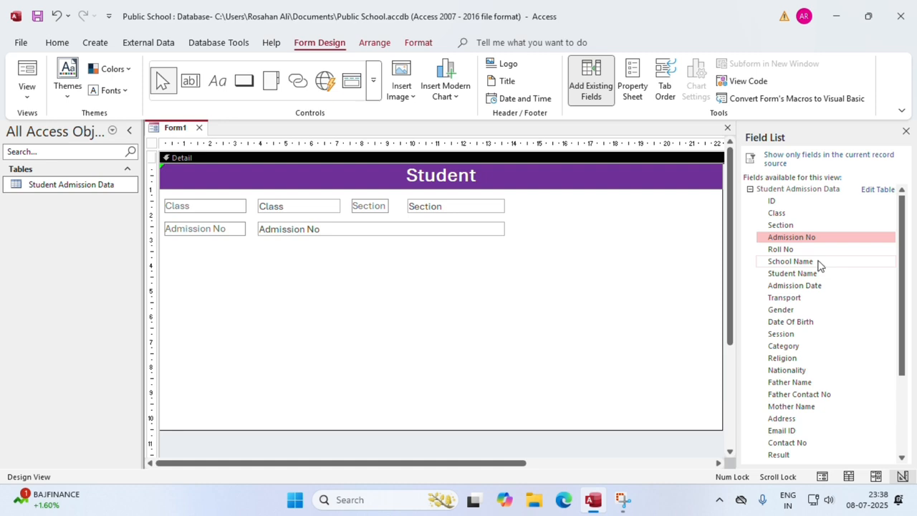
Add the School Name field below the Admission No row and shift its text box under the Admission No text box
drag(820, 263, 298, 251)
drag(212, 285, 295, 252)
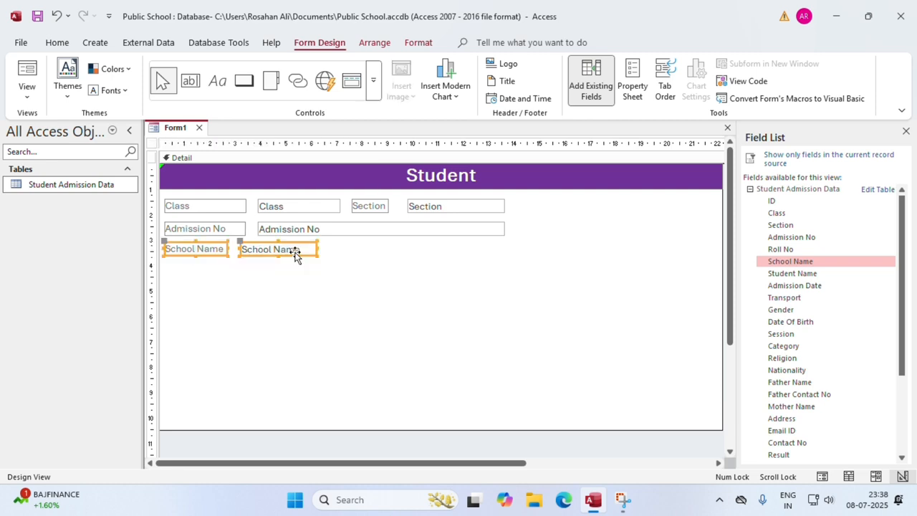
click(239, 239)
click(247, 249)
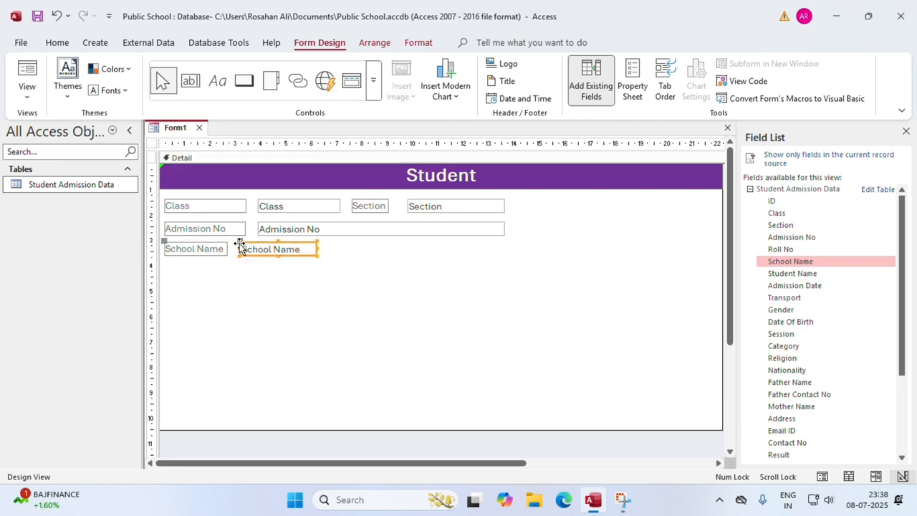
drag(239, 243, 259, 245)
click(225, 256)
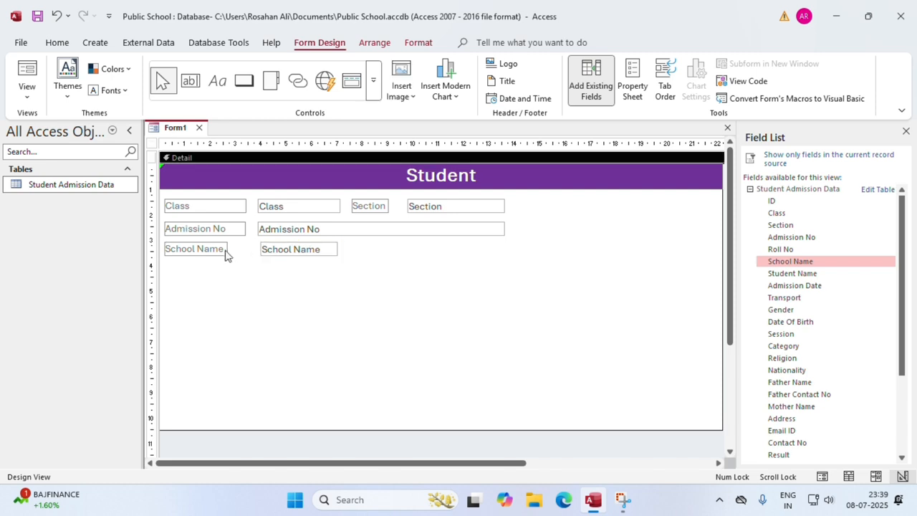
Widen the School Name label to about 3.3 cm and align its text box's left edge with the Admission No text box
click(223, 249)
click(229, 248)
drag(246, 247, 256, 245)
click(279, 251)
click(317, 291)
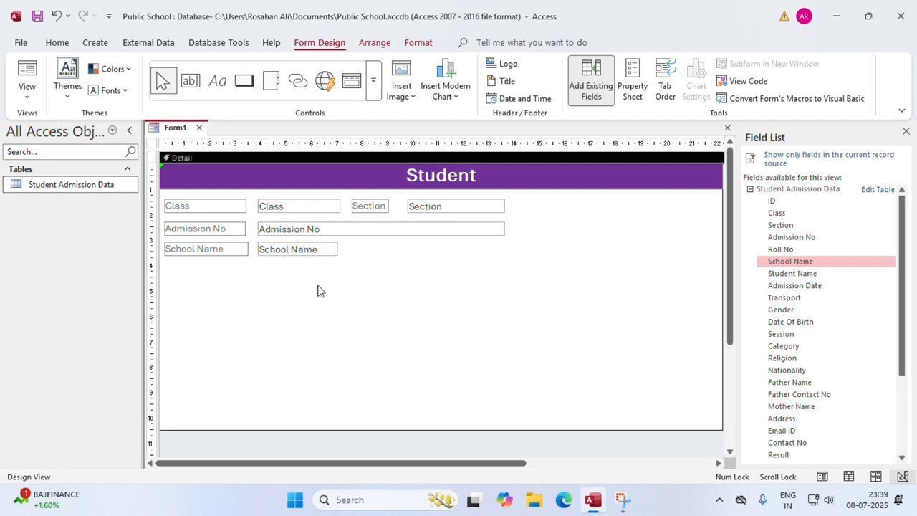
Shorten the Admission No text box to the Class text box's right edge, about 3.2 cm wide
click(442, 231)
drag(506, 225, 339, 229)
click(373, 257)
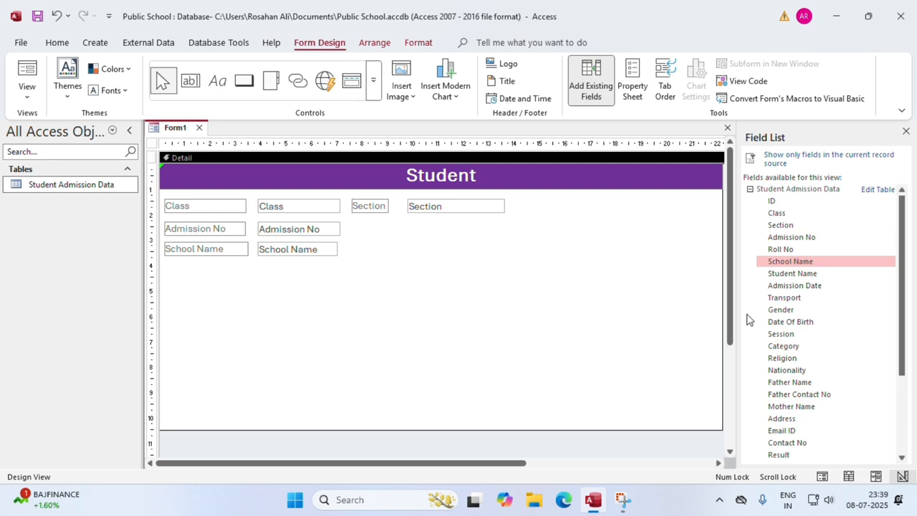
Add the Roll No field and place its label and text box beside Admission No, below the Section row
drag(790, 249, 501, 255)
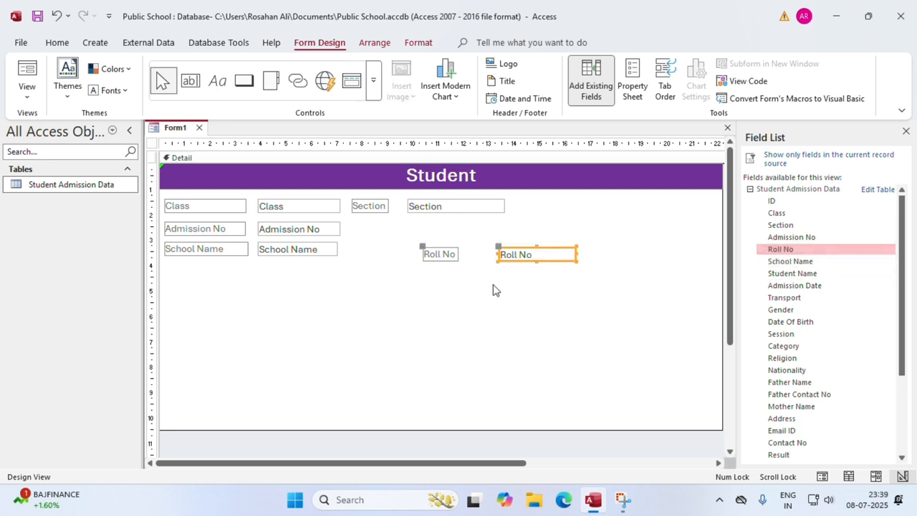
drag(422, 276, 483, 232)
click(389, 250)
Widen the Roll No and Section labels to about 1.9 cm and extend the Roll No text box to the Section text box's left edge
click(365, 227)
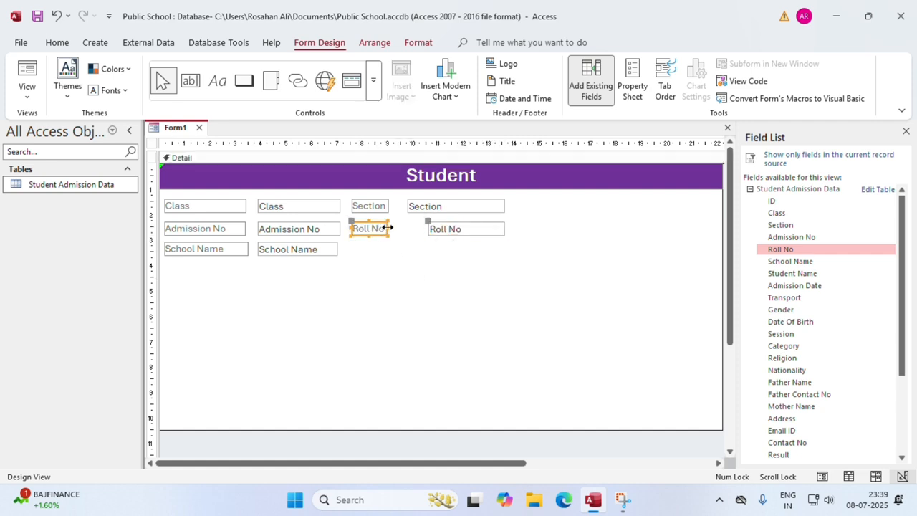
drag(387, 228, 407, 228)
click(388, 206)
click(435, 229)
click(530, 238)
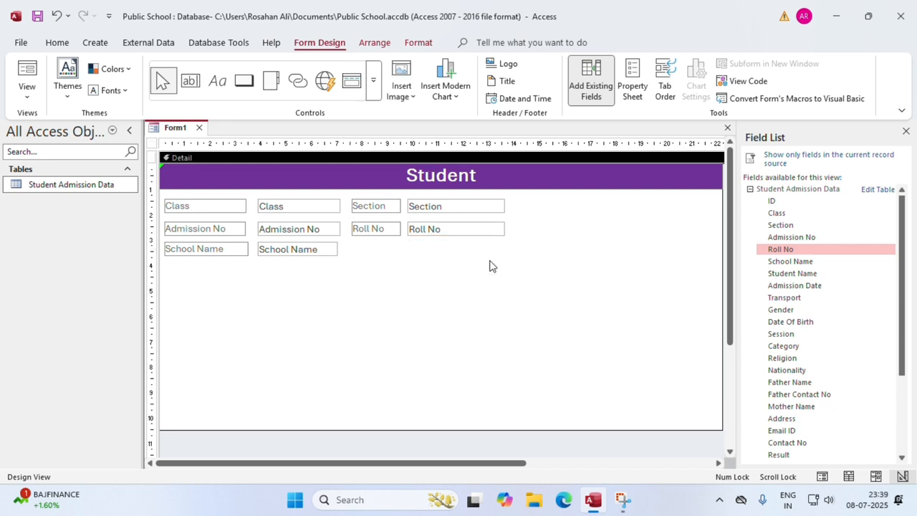
Extend the School Name text box to the Roll No text box's right edge, about 9.7 cm wide
click(312, 247)
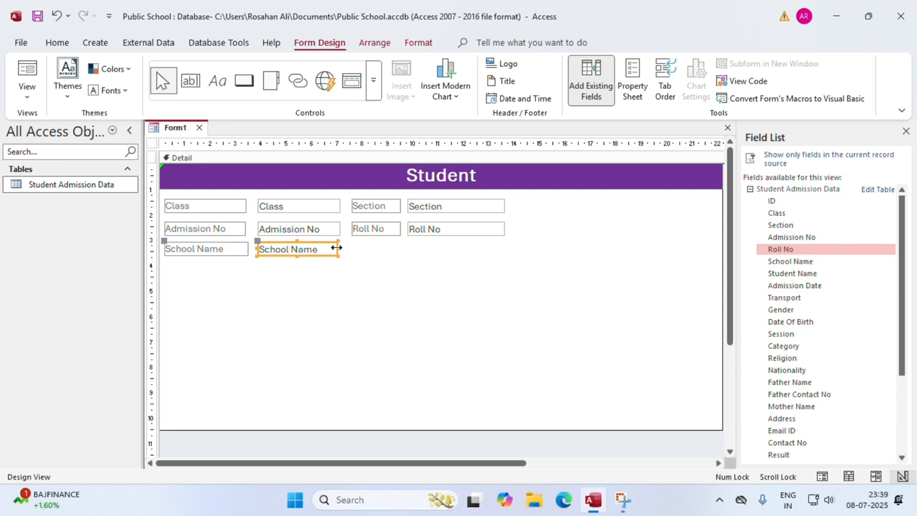
drag(336, 247, 504, 253)
click(522, 287)
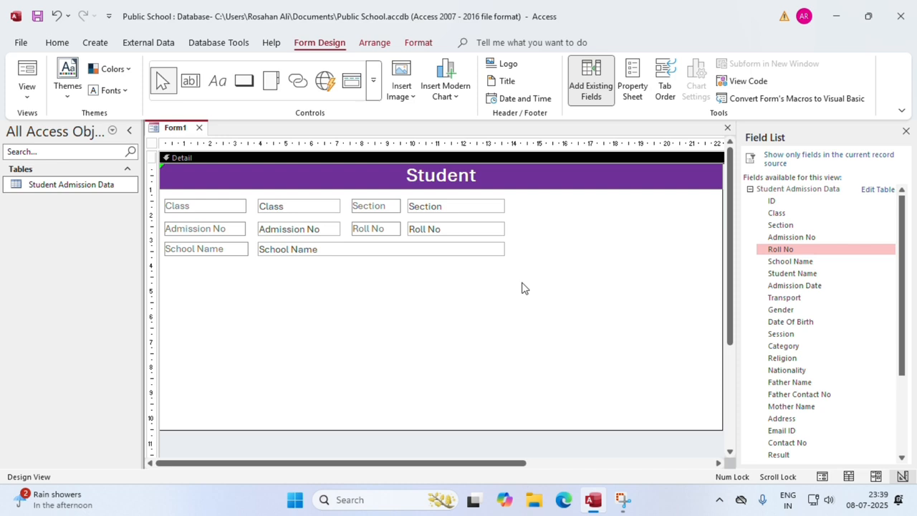
Add the Student Name field below School Name and align its text box's left edge with the School Name text box
drag(792, 274, 444, 318)
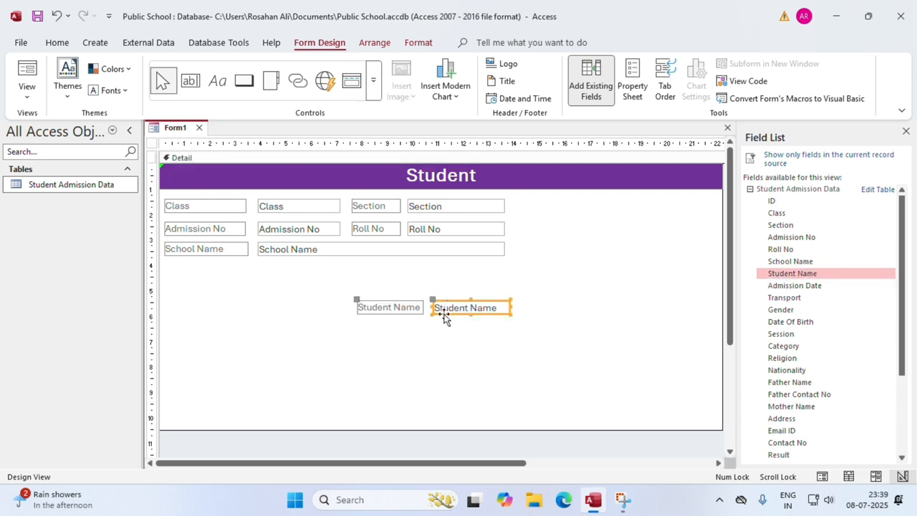
drag(384, 332, 500, 303)
mouse_move(493, 307)
mouse_down()
mouse_move(414, 299)
mouse_move(318, 260)
mouse_move(303, 272)
mouse_up()
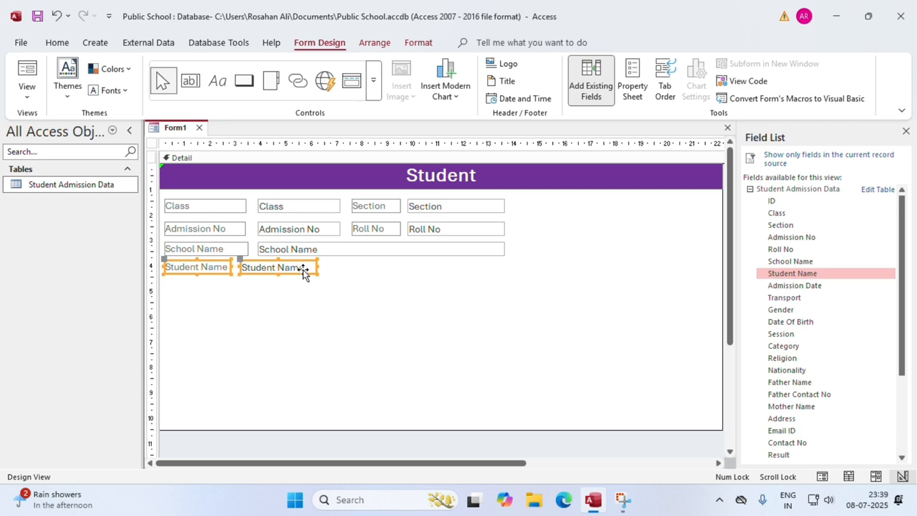
click(247, 268)
drag(240, 260, 262, 262)
click(262, 268)
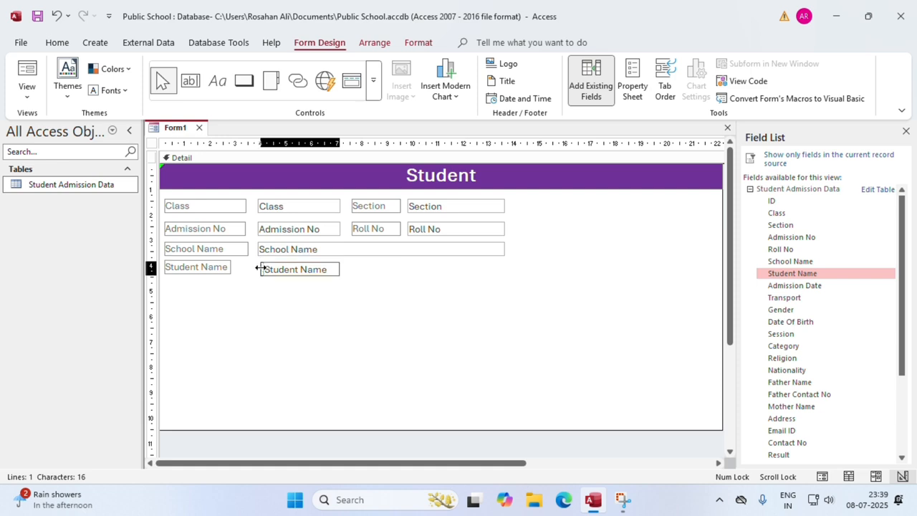
click(280, 297)
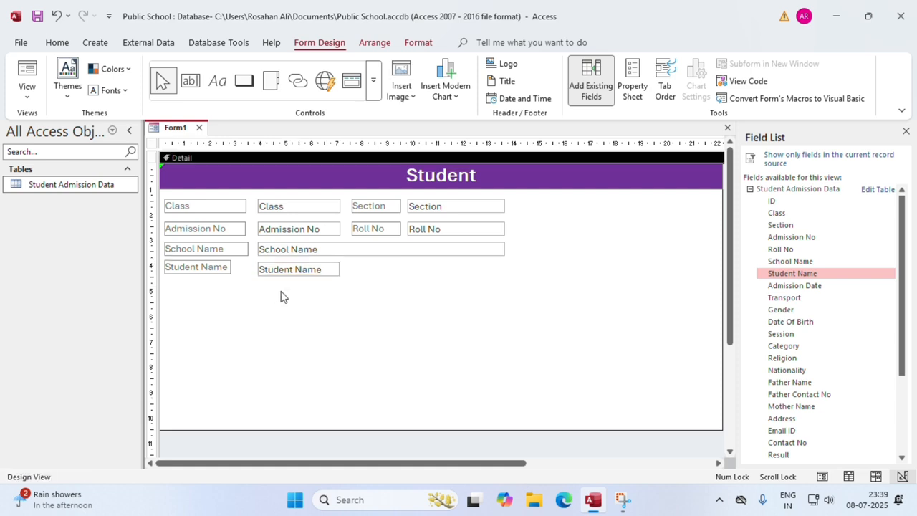
Widen the Student Name, Admission No and Class labels to match the School Name label, about 3.3 cm wide
click(218, 266)
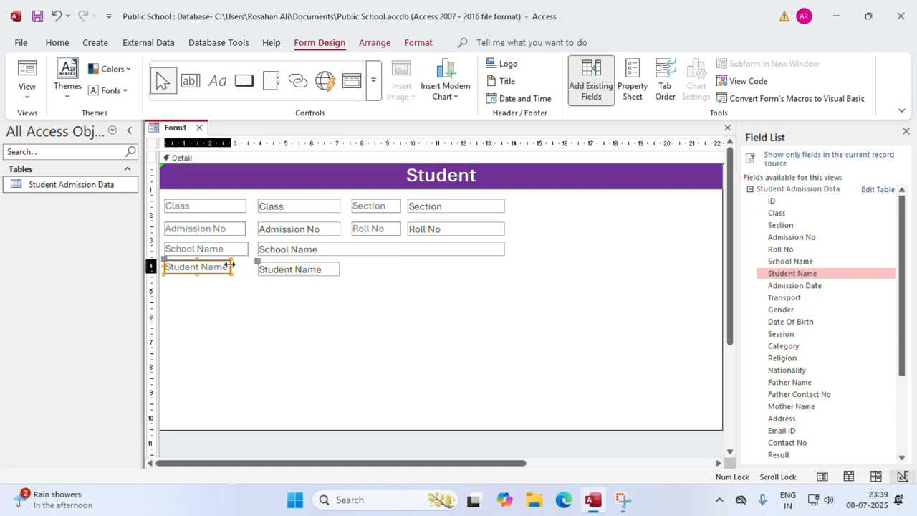
drag(230, 266, 248, 266)
click(246, 228)
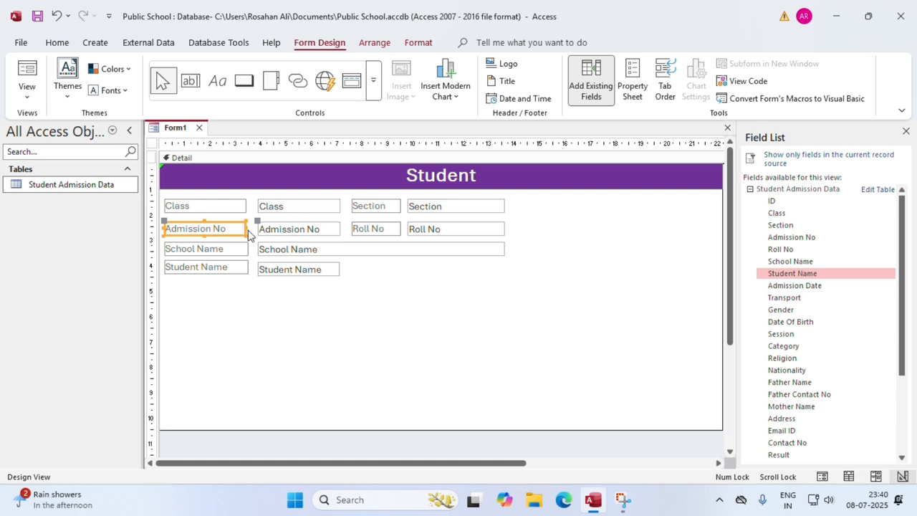
drag(246, 228, 249, 206)
click(244, 207)
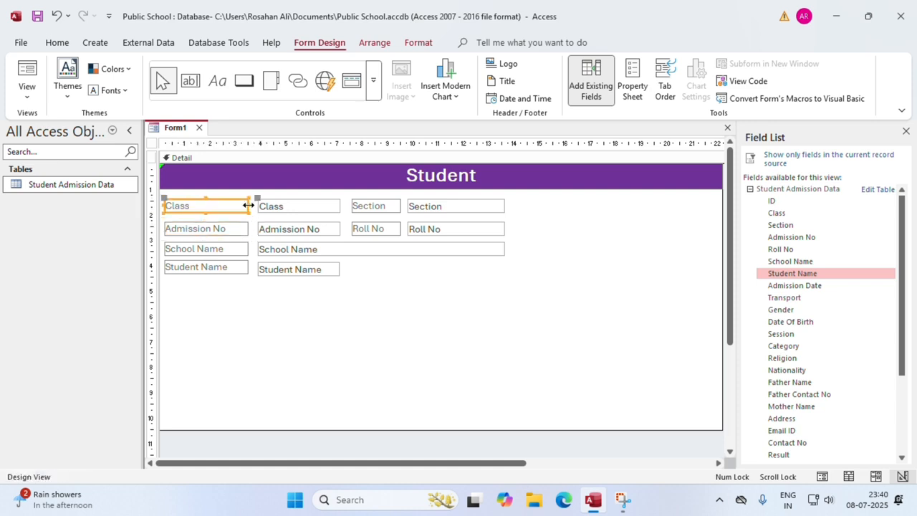
Extend the Student Name text box to the School Name text box's right edge, about 9.7 cm wide
click(319, 274)
drag(340, 270, 503, 272)
click(553, 302)
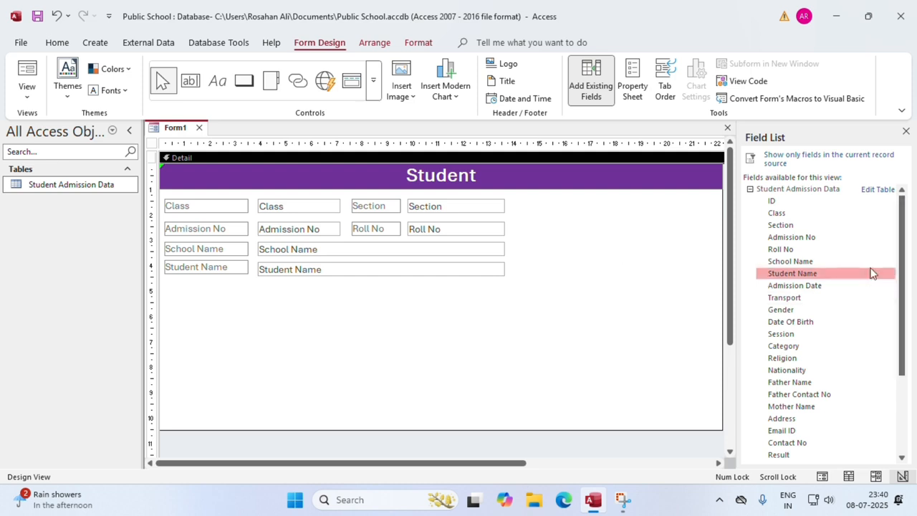
Add the Admission Date field below Student Name, aligning its text box's left edge and its label's width with the row above
drag(792, 287, 341, 305)
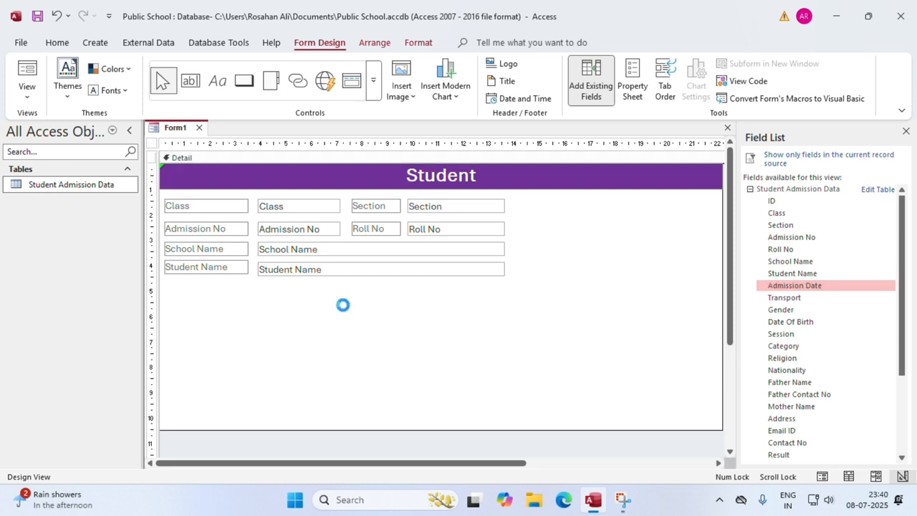
drag(294, 336, 301, 291)
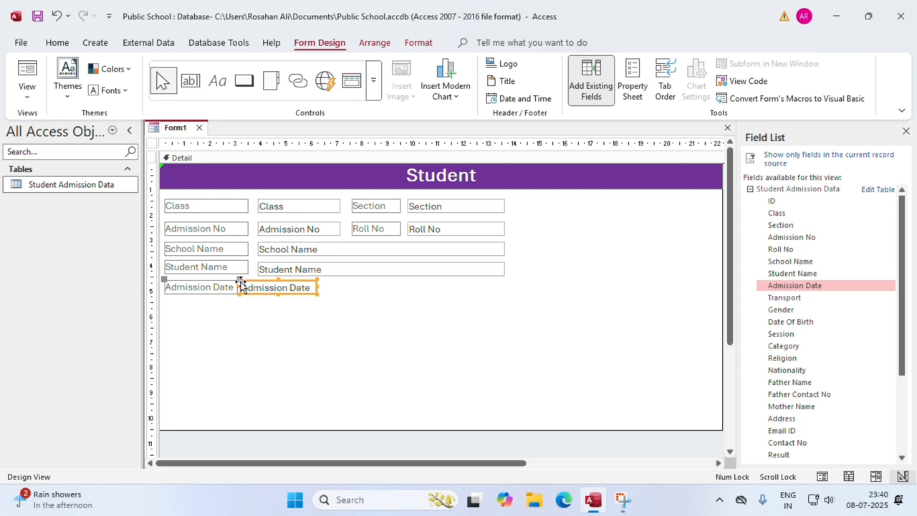
mouse_move(240, 282)
mouse_down()
mouse_move(260, 286)
mouse_move(247, 287)
mouse_up()
click(227, 287)
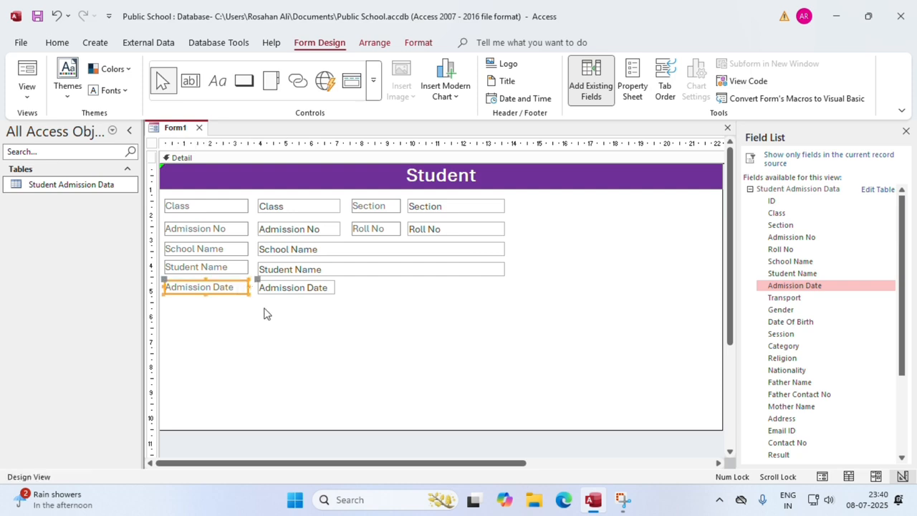
click(267, 314)
Widen the Admission Date text box to about 3.7 cm
click(306, 288)
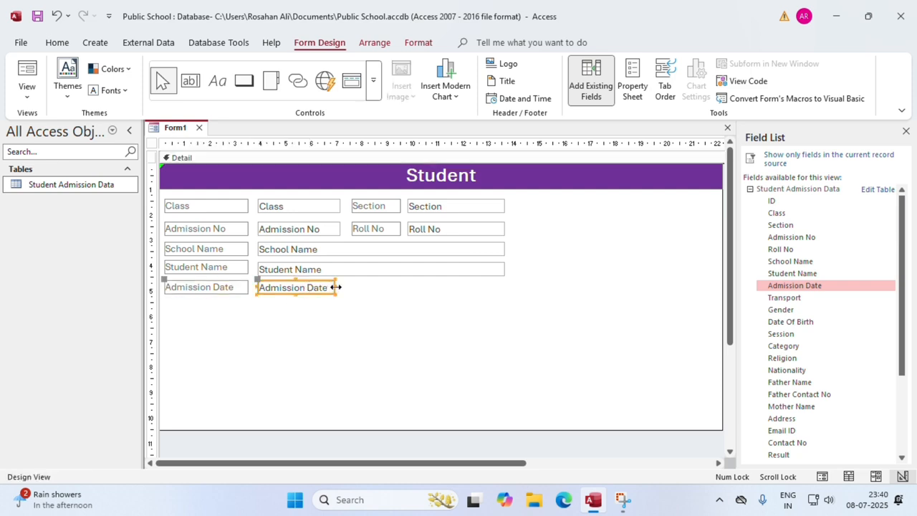
drag(335, 287, 352, 288)
click(608, 337)
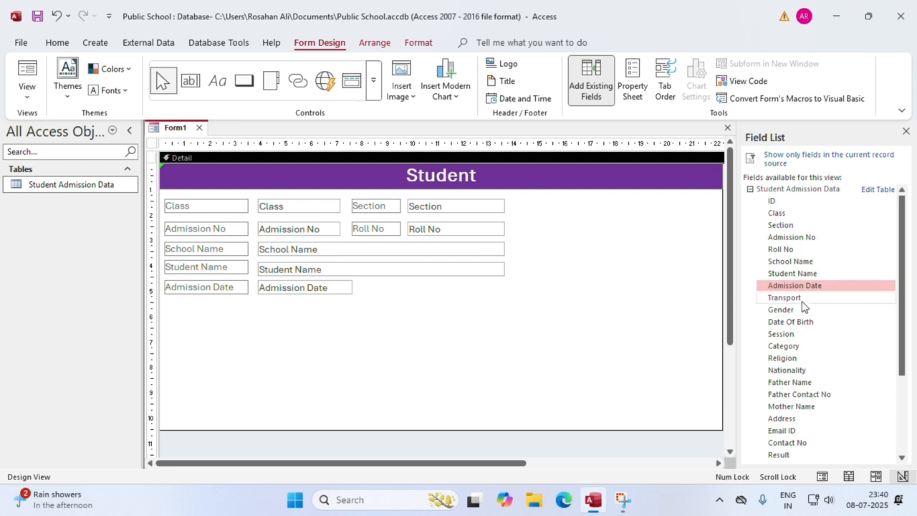
Add the Transport field beside Admission Date and resize its text box to end at the Student Name text box's right edge
drag(801, 300, 496, 330)
drag(428, 361, 493, 285)
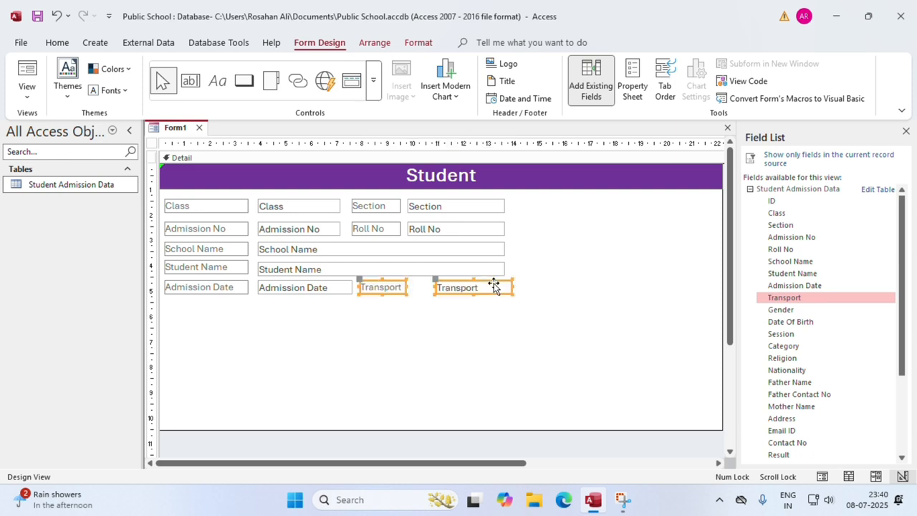
click(482, 319)
click(451, 290)
drag(434, 287, 418, 286)
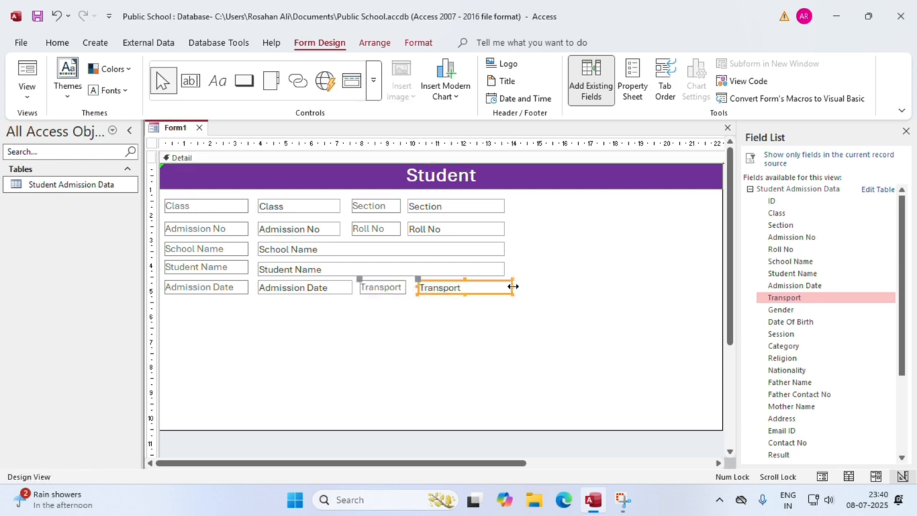
drag(511, 287, 506, 286)
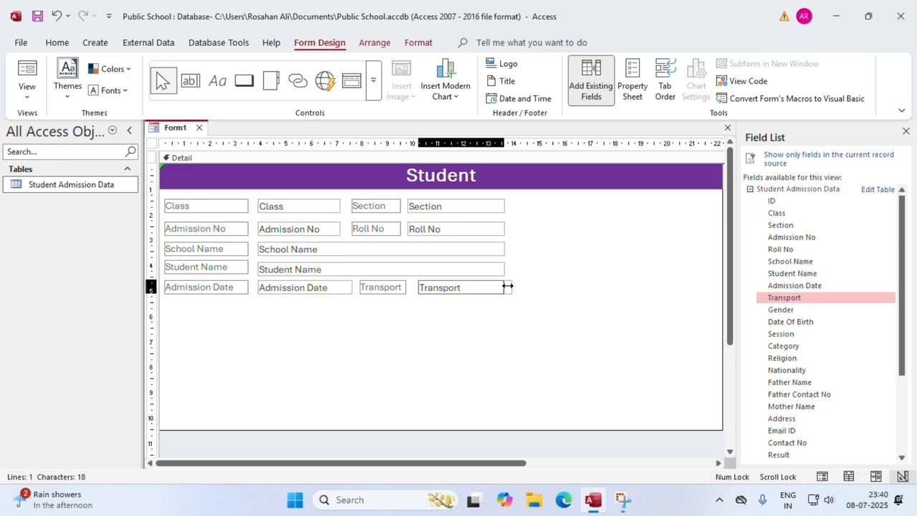
click(525, 333)
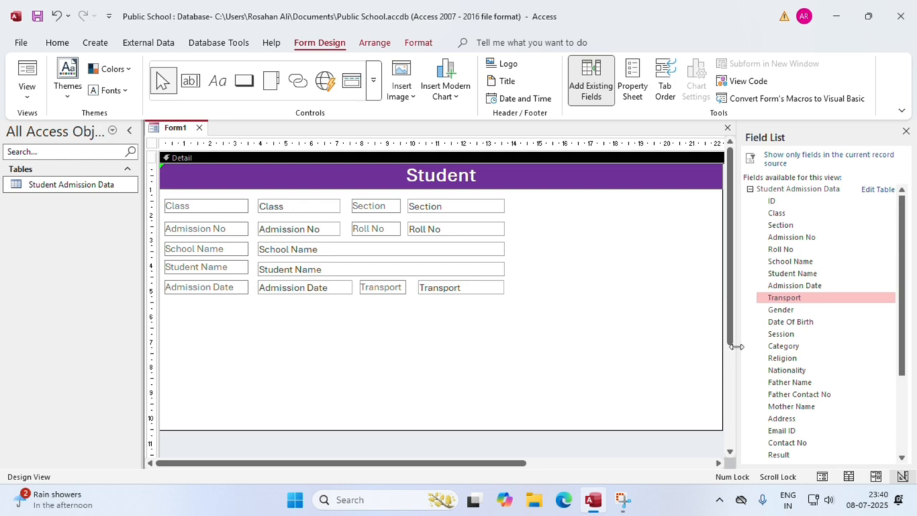
Add the Gender field below Admission Date and align its combo box's left edge with the Admission Date text box
drag(779, 310, 376, 334)
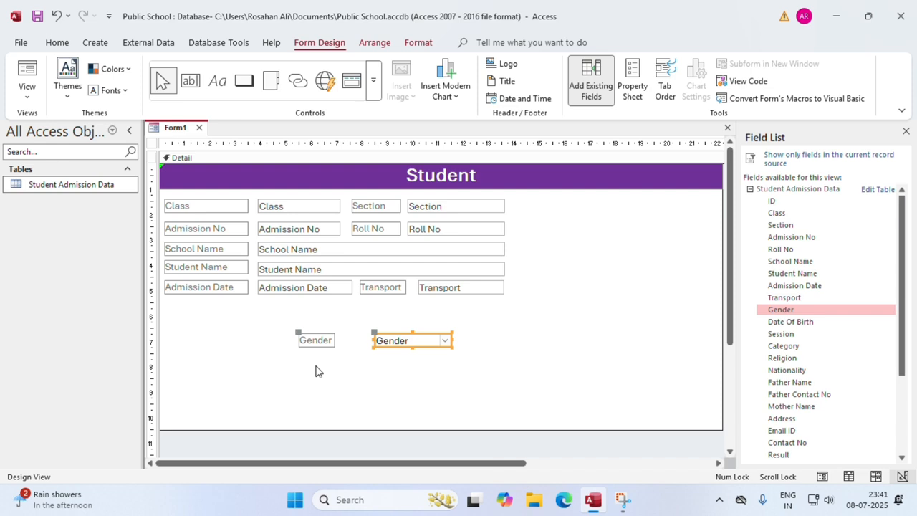
drag(316, 371, 258, 306)
click(293, 331)
click(246, 306)
Widen the Gender label to about 3.3 cm and its combo box to about 3.7 cm, matching the Admission Date row
click(190, 314)
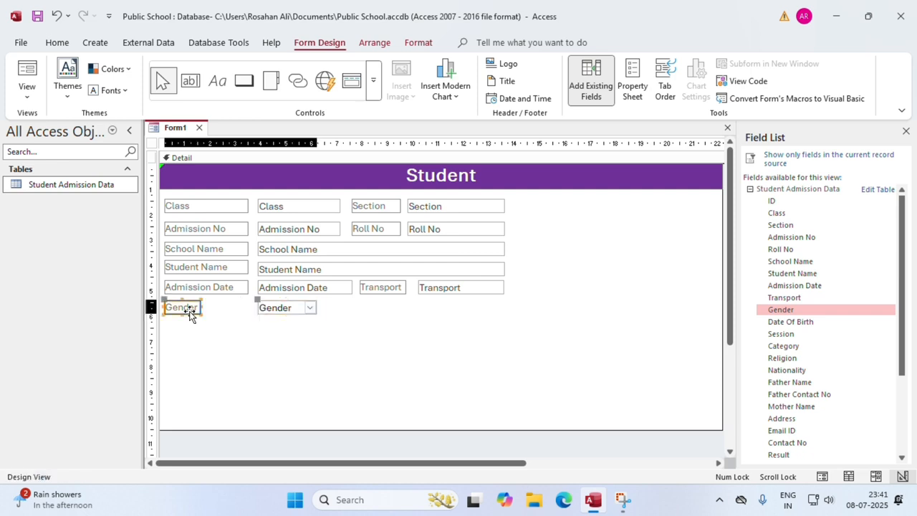
click(199, 311)
drag(202, 306, 248, 307)
click(304, 308)
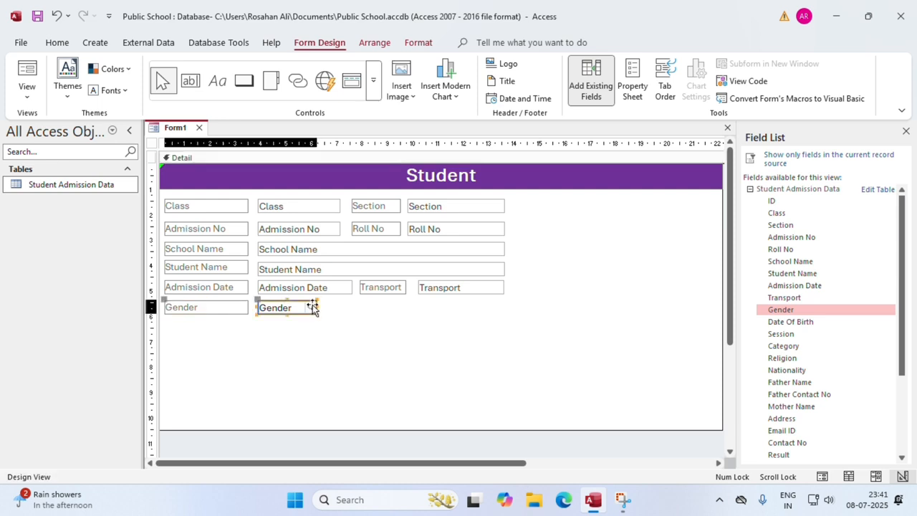
drag(315, 308, 351, 307)
click(391, 357)
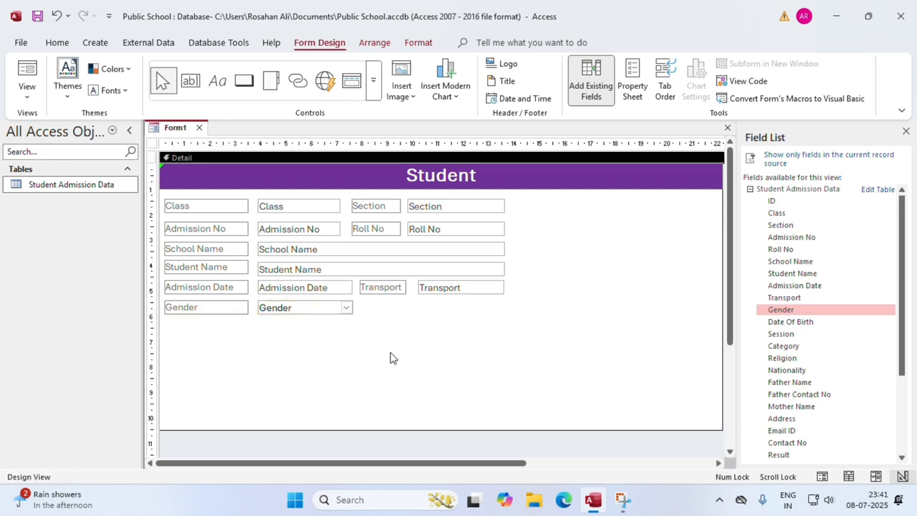
Add the Date Of Birth field and place its label and text box beside the Gender combo box, below Transport
drag(808, 323, 467, 347)
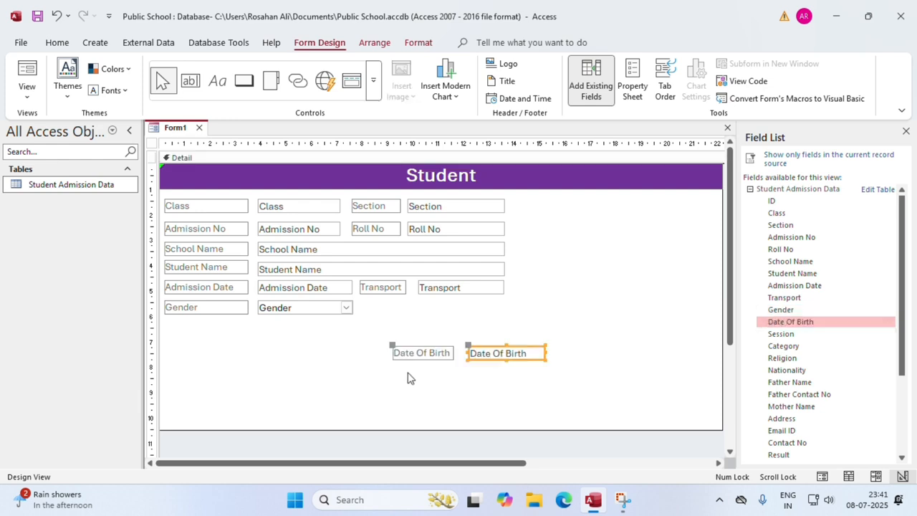
drag(532, 356, 498, 309)
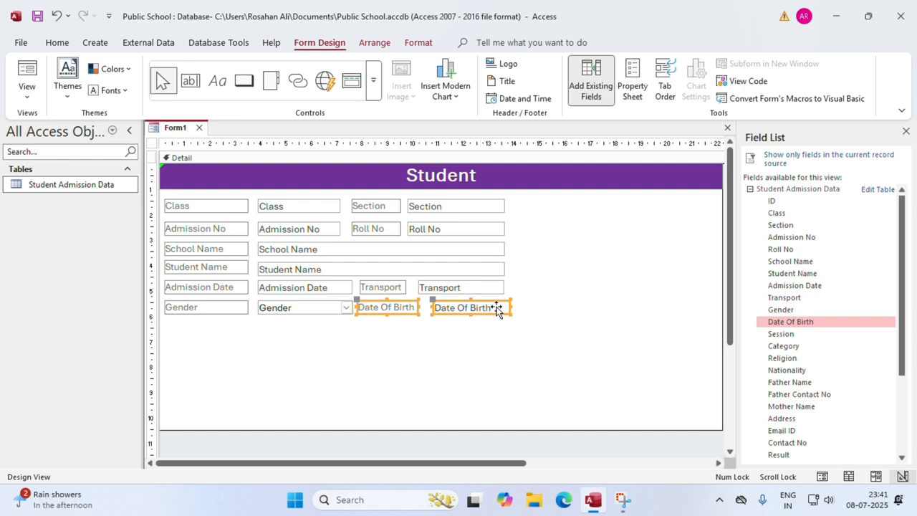
click(466, 300)
Align the Transport and Date Of Birth text boxes on both edges, about 3.2 cm wide, and extend the Transport label to the Date Of Birth label's right edge
click(434, 288)
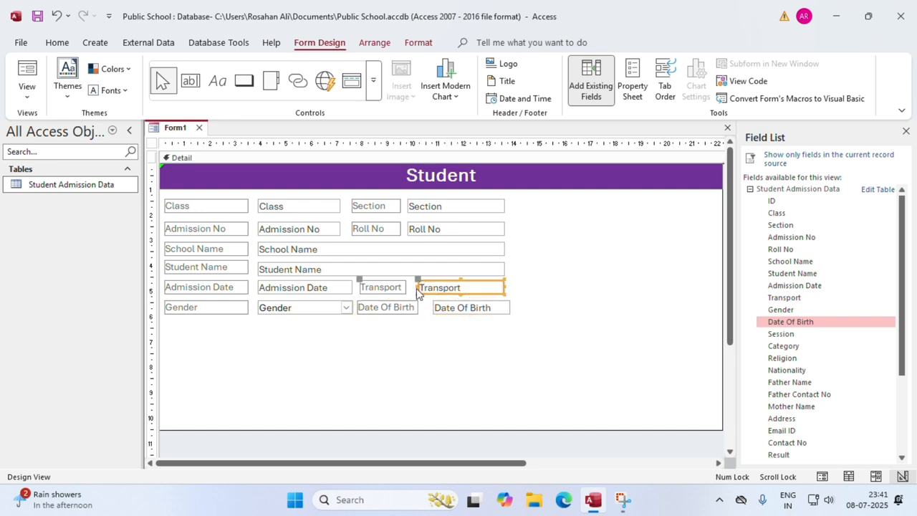
drag(421, 287, 421, 308)
click(403, 286)
click(439, 332)
click(446, 294)
click(436, 311)
drag(507, 304, 504, 305)
click(542, 336)
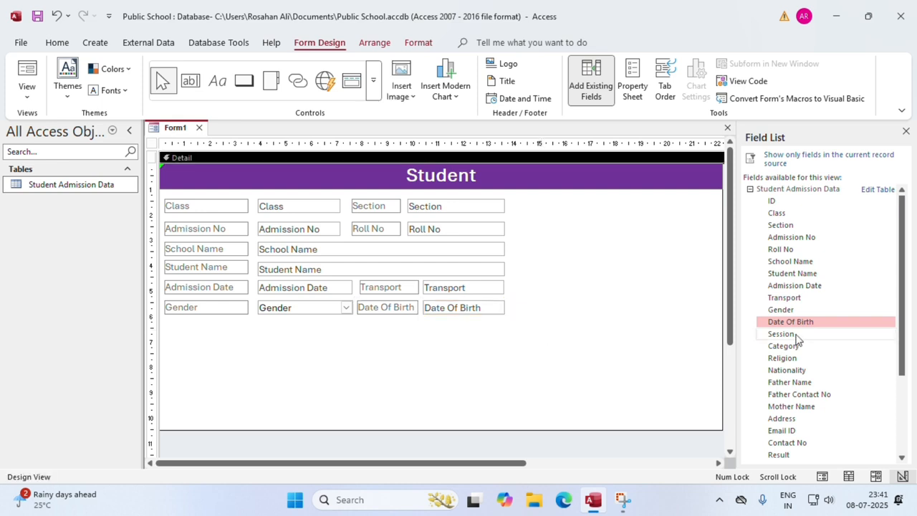
Add the Session field below Gender and align its combo box's left edge with the Gender combo box
drag(780, 334, 450, 356)
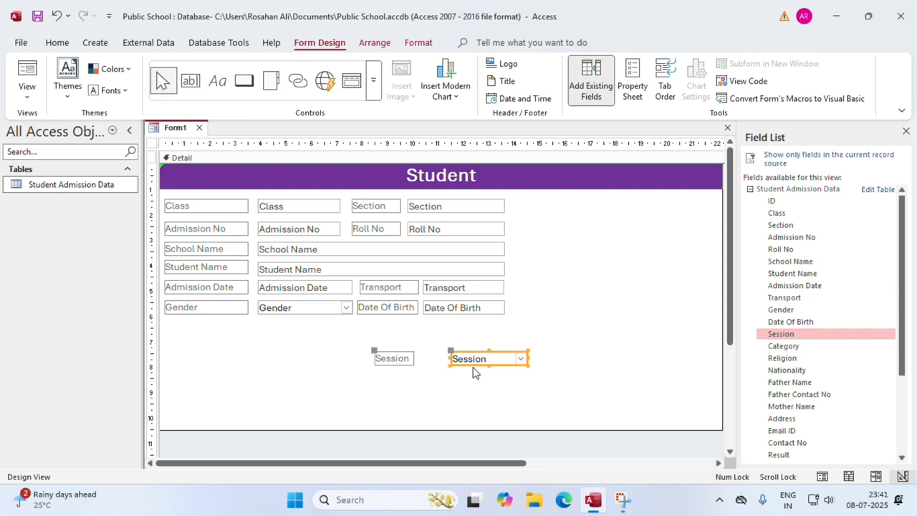
drag(526, 358, 254, 326)
click(303, 360)
click(242, 323)
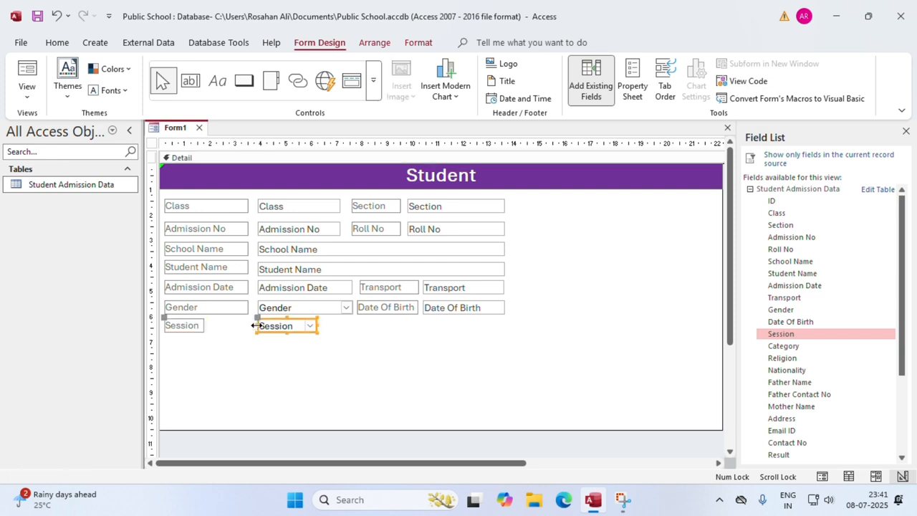
Widen the Session combo box to about 3.7 cm and its label to about 3.3 cm, matching the Gender row
drag(317, 325, 352, 329)
click(334, 358)
click(204, 327)
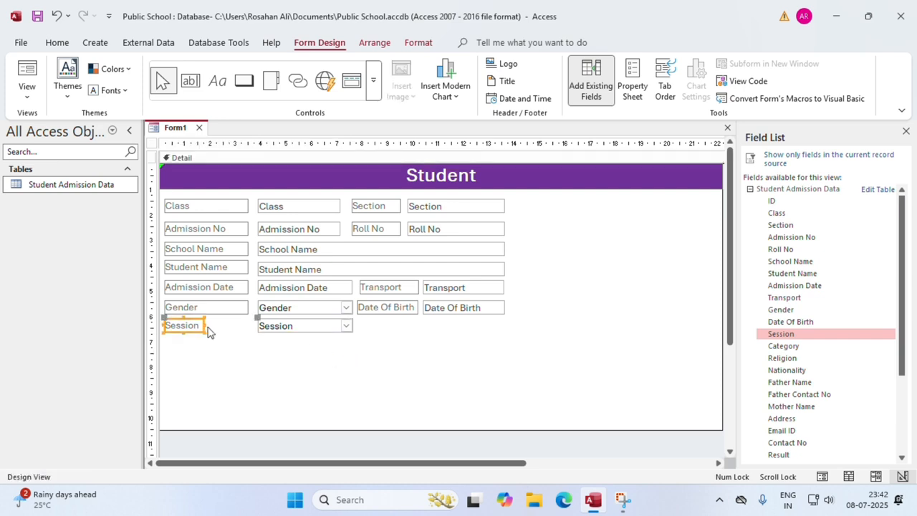
drag(203, 327, 246, 326)
click(301, 355)
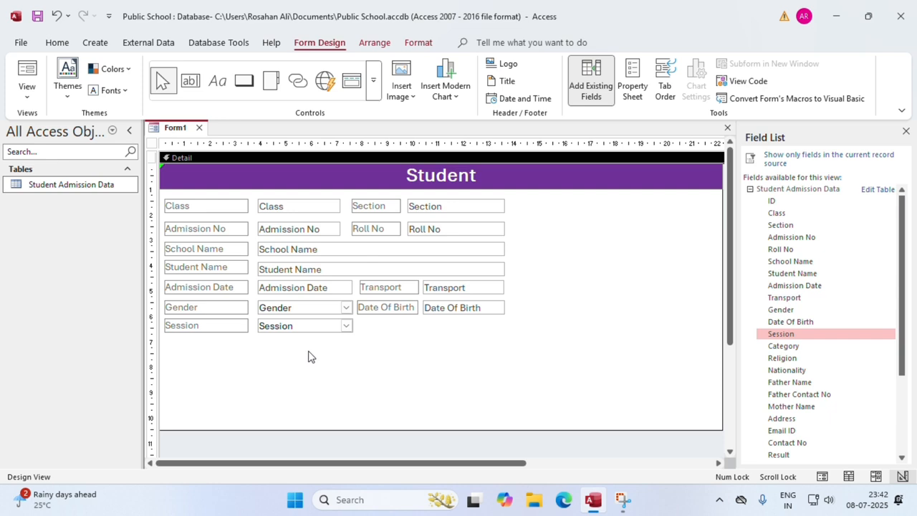
Add the Category field beside Session, below Date Of Birth, and size its combo box to about 3.3 cm wide
drag(790, 349, 422, 327)
click(474, 352)
click(442, 327)
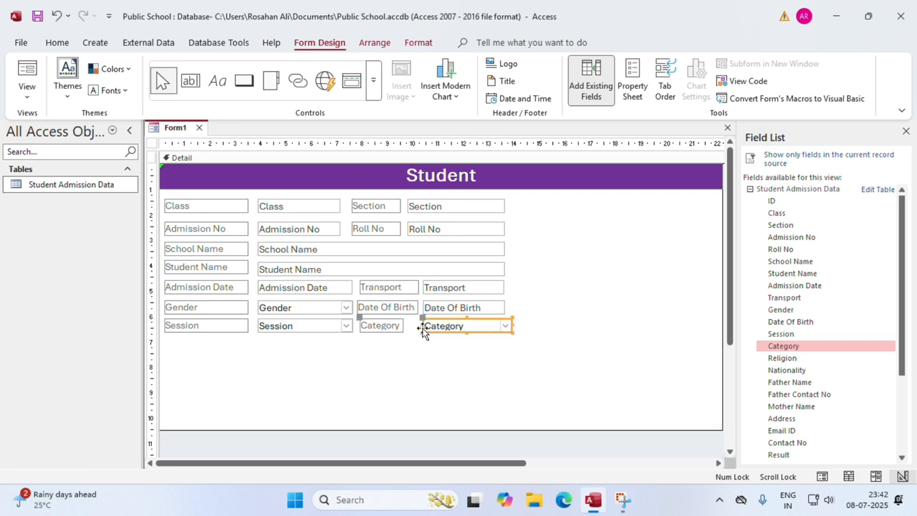
click(507, 326)
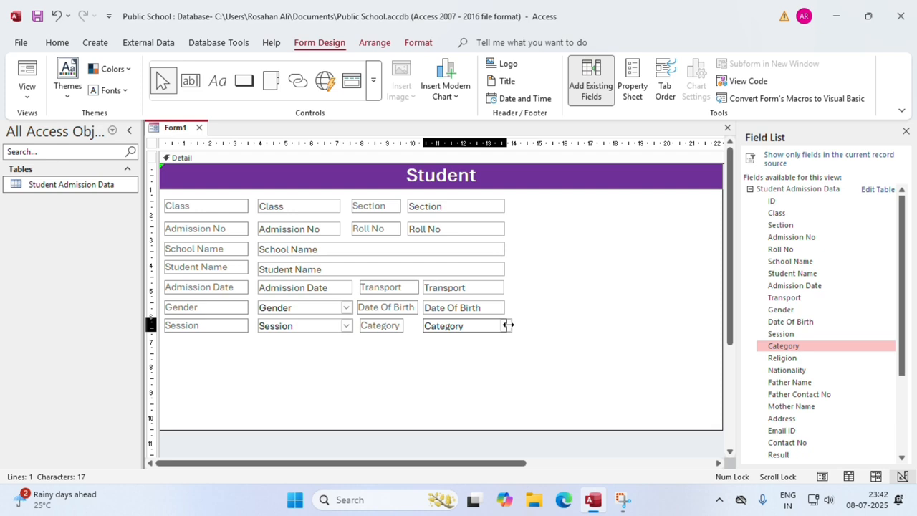
click(532, 343)
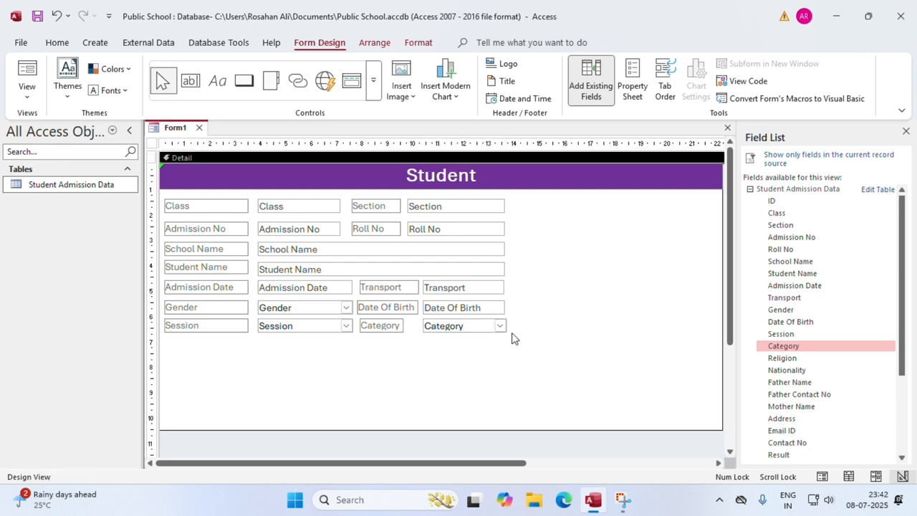
Extend the Category label to the Date Of Birth label's right edge and align the Date Of Birth label's left edge with Transport
click(387, 325)
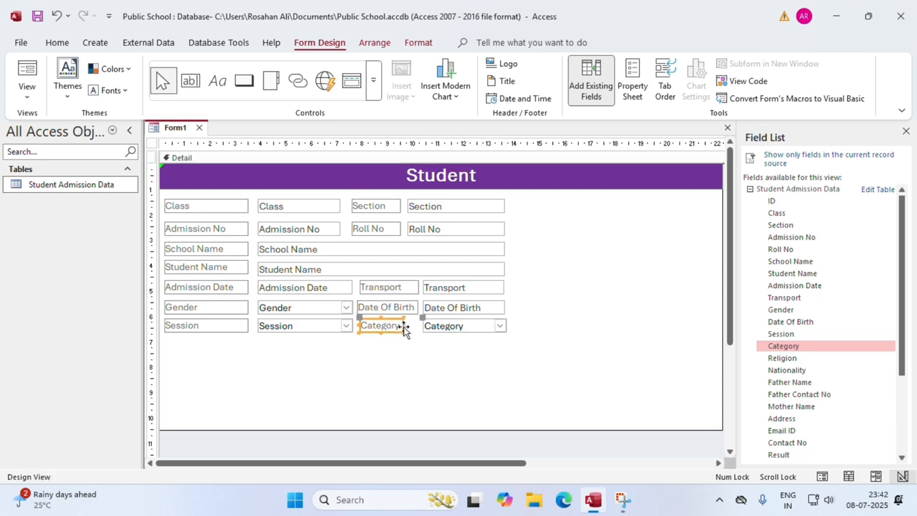
drag(405, 325, 416, 326)
click(371, 304)
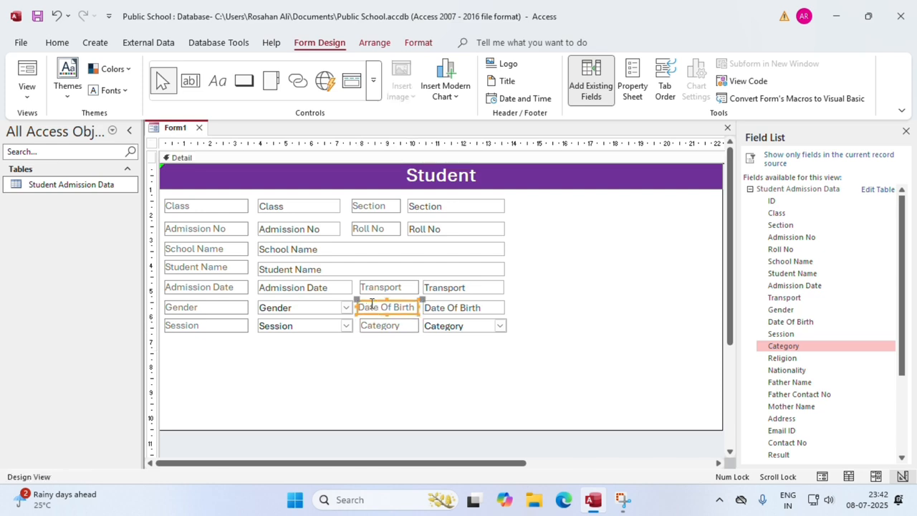
drag(356, 307, 360, 306)
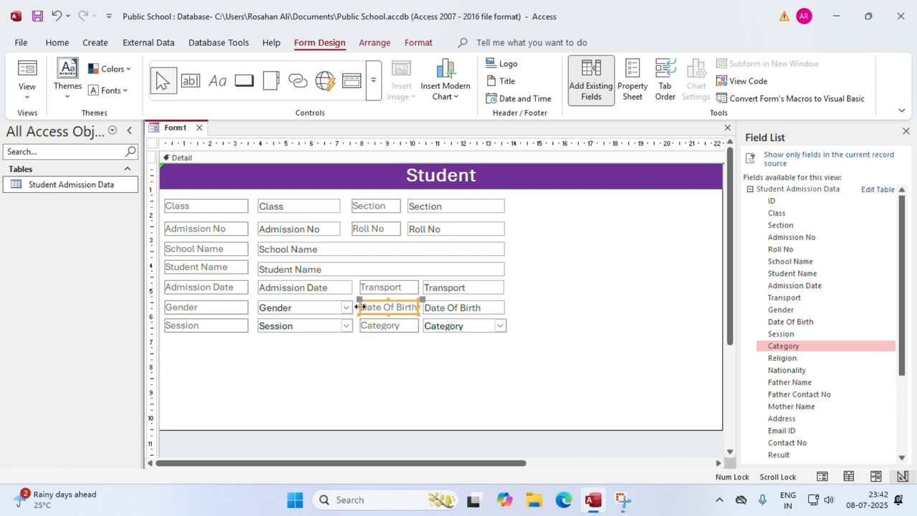
click(400, 354)
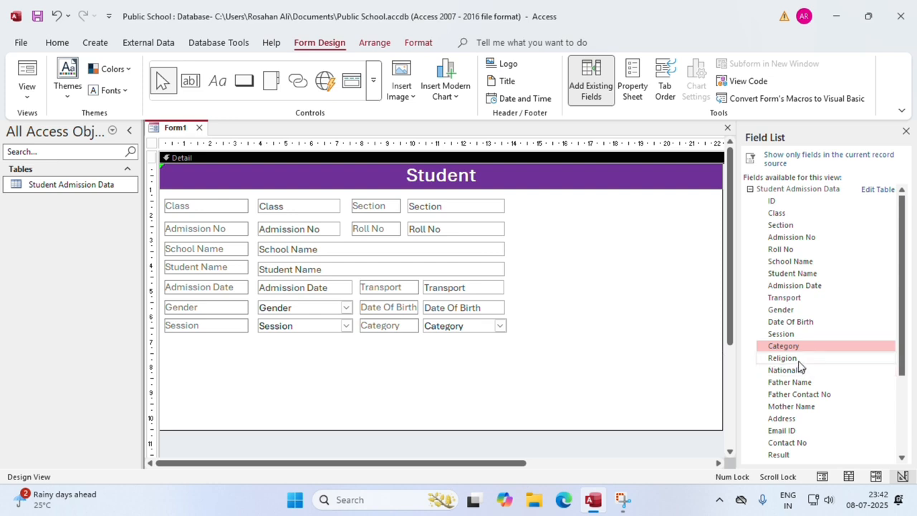
Add the Religion field below Session and align its combo box's left edge with the Session combo box
drag(788, 359, 317, 368)
drag(253, 398, 305, 344)
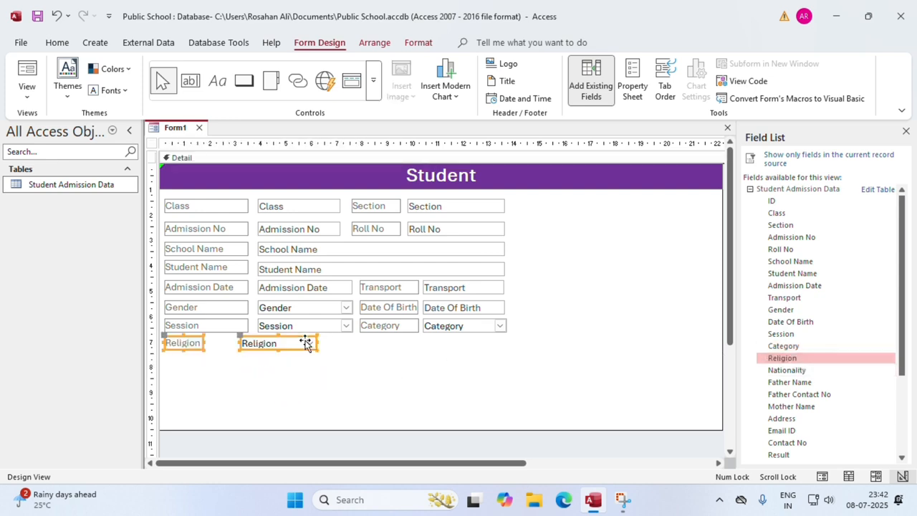
click(262, 348)
drag(241, 343, 257, 344)
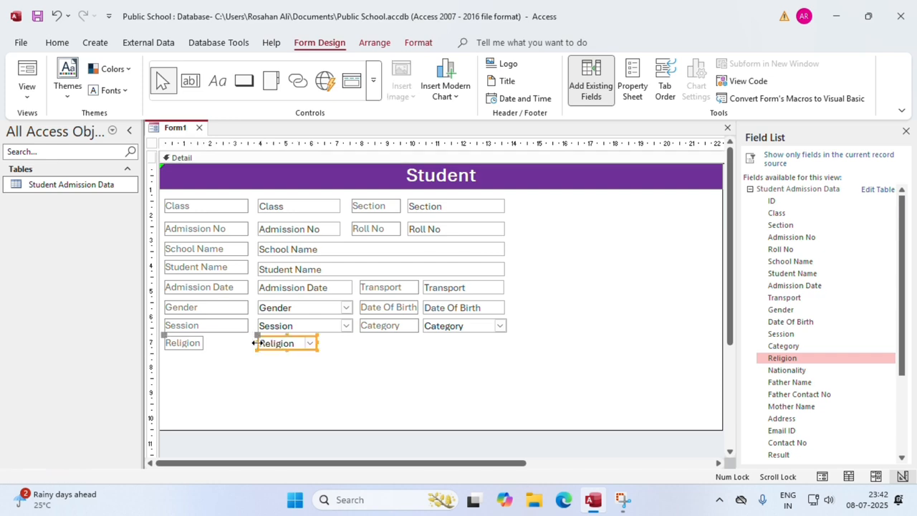
Widen the Religion label to about 3.3 cm and its combo box to about 3.7 cm, matching the Session row
click(181, 344)
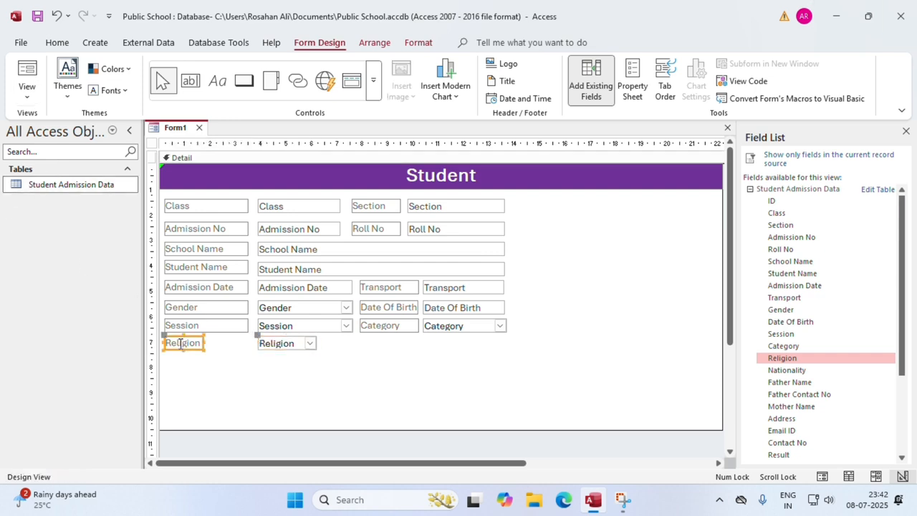
drag(232, 342, 246, 343)
click(306, 348)
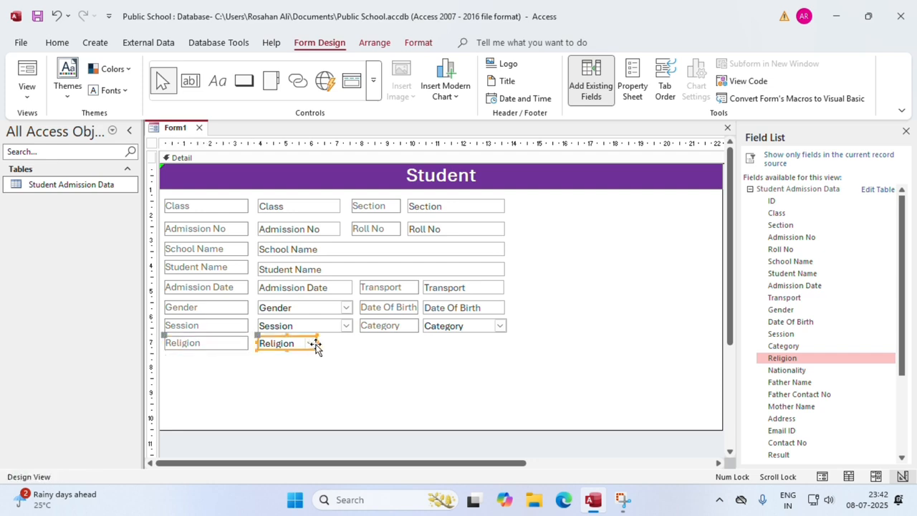
drag(317, 344, 352, 344)
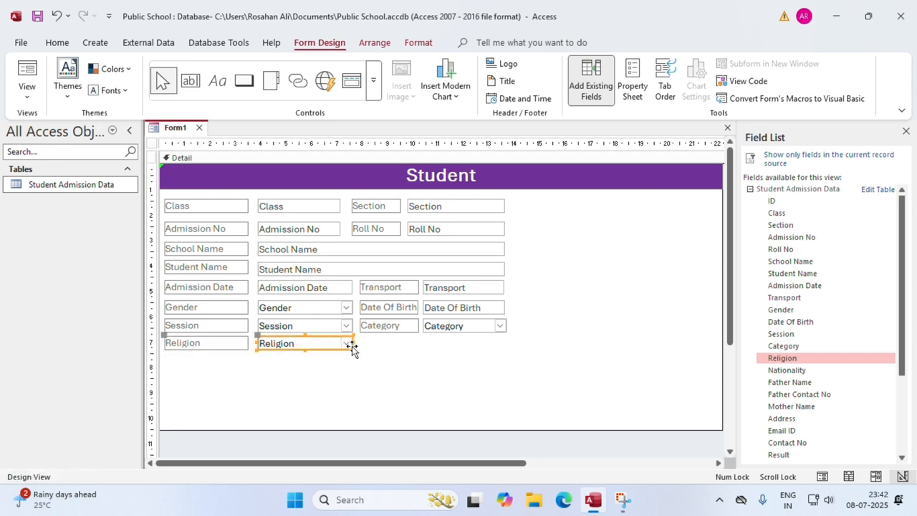
click(362, 366)
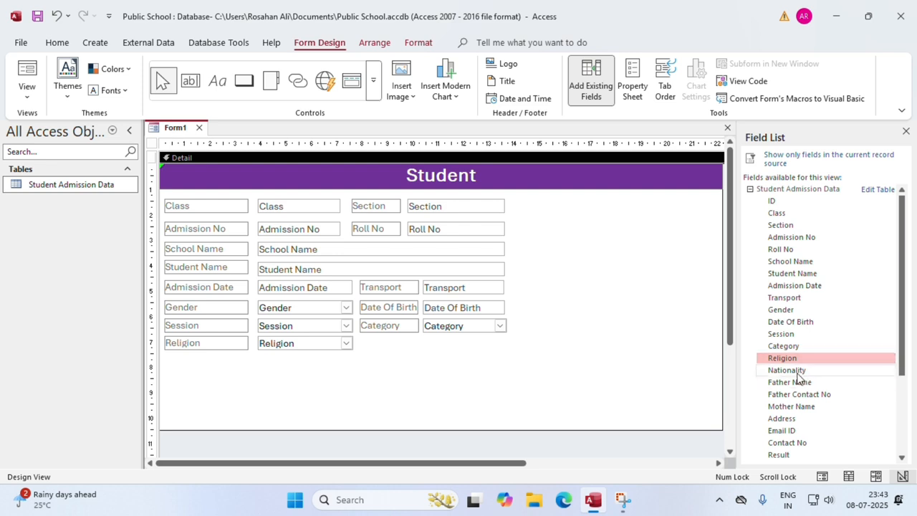
Add the Nationality field beside Religion, below Category, and fit its label and combo box edges to the Category controls
drag(786, 370, 460, 366)
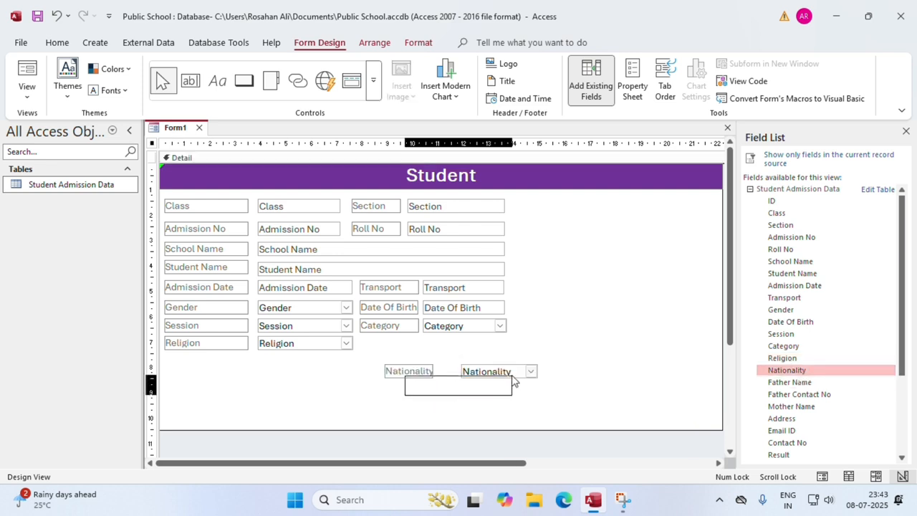
drag(519, 381, 492, 353)
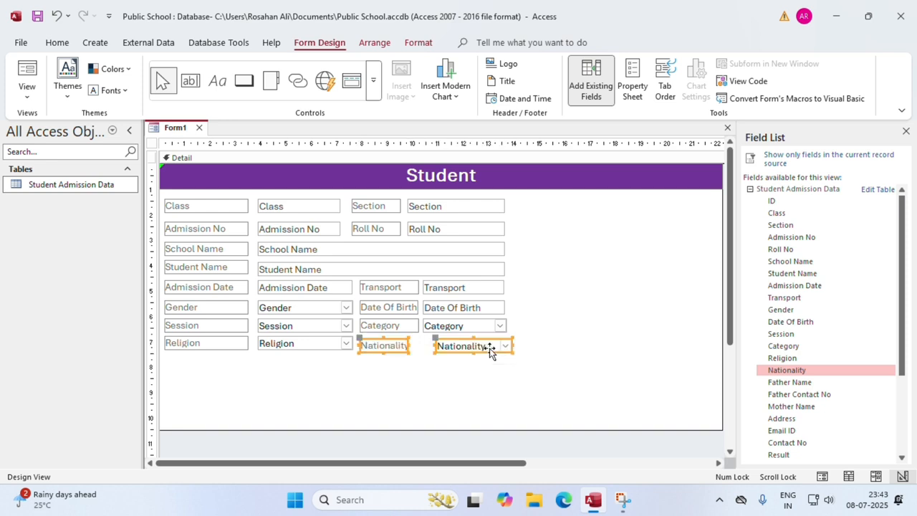
click(384, 345)
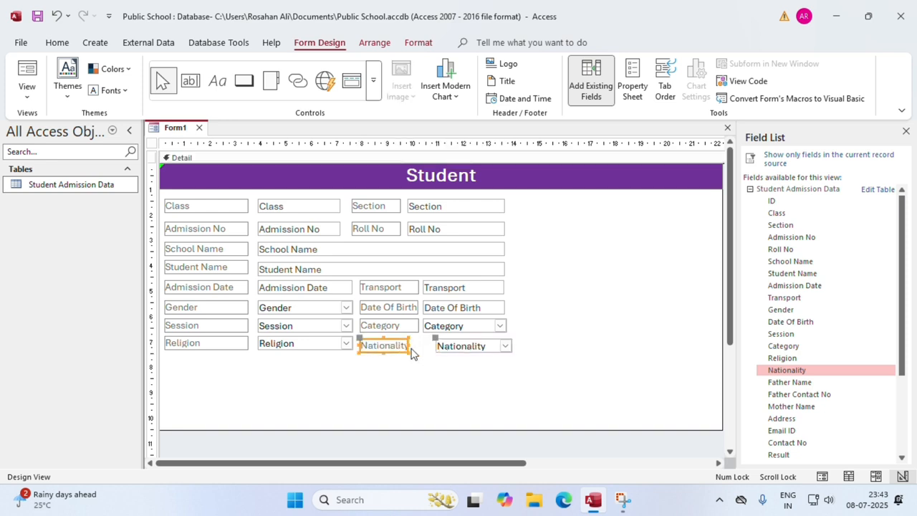
drag(409, 345, 421, 346)
click(438, 345)
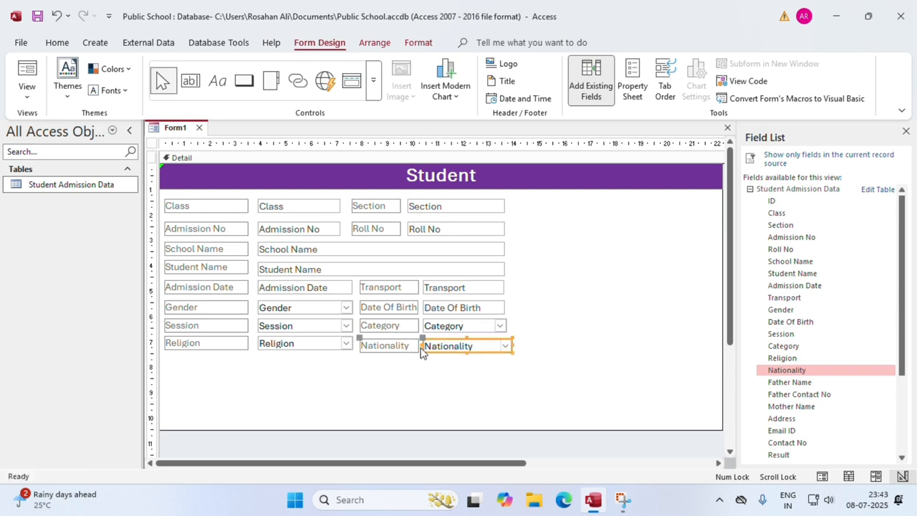
drag(512, 345, 506, 346)
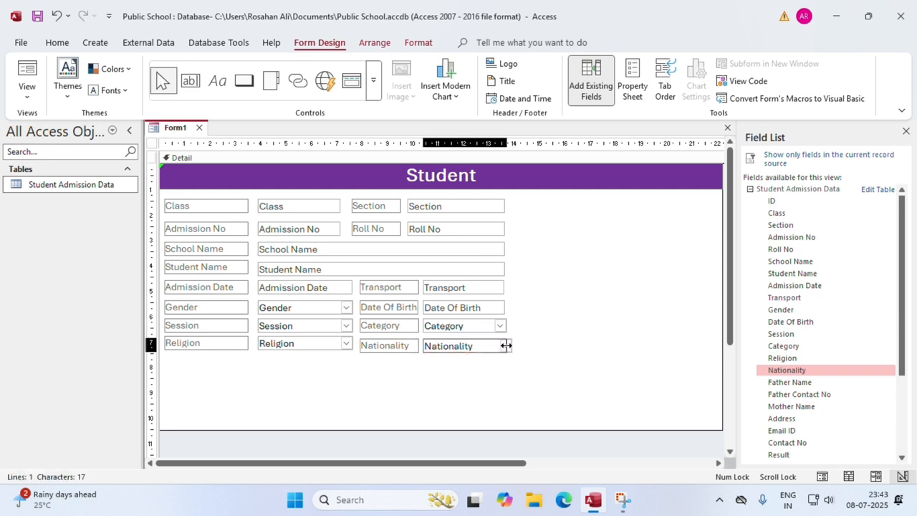
click(529, 375)
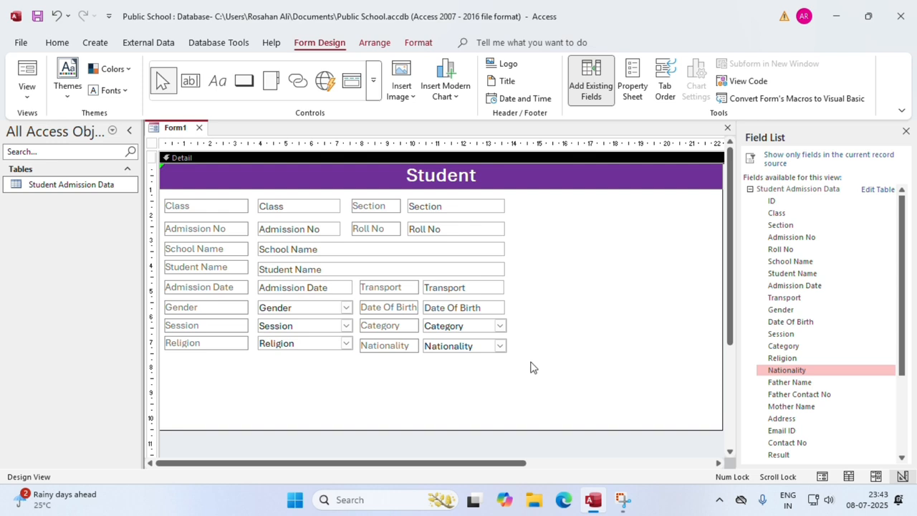
Add the Father Name field below Religion and align its text box's left edge with the Religion combo box
scroll(838, 373, down, 1)
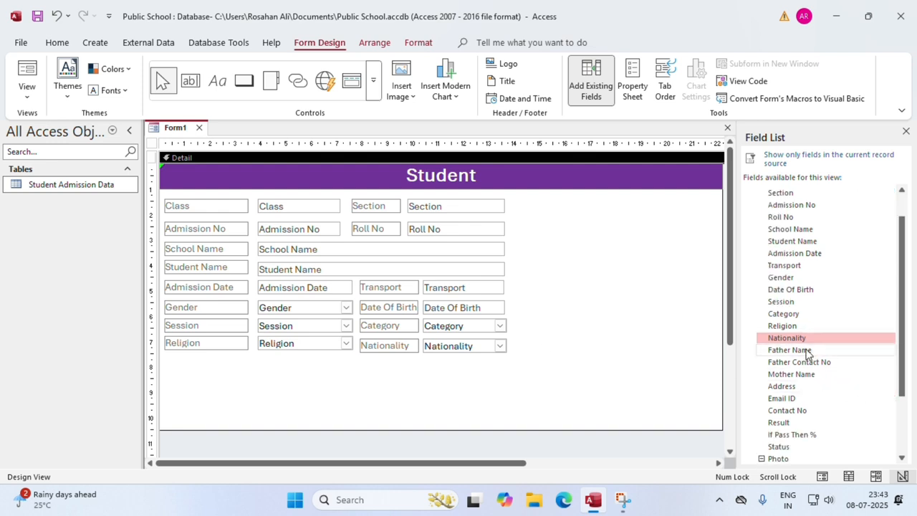
drag(795, 350, 258, 388)
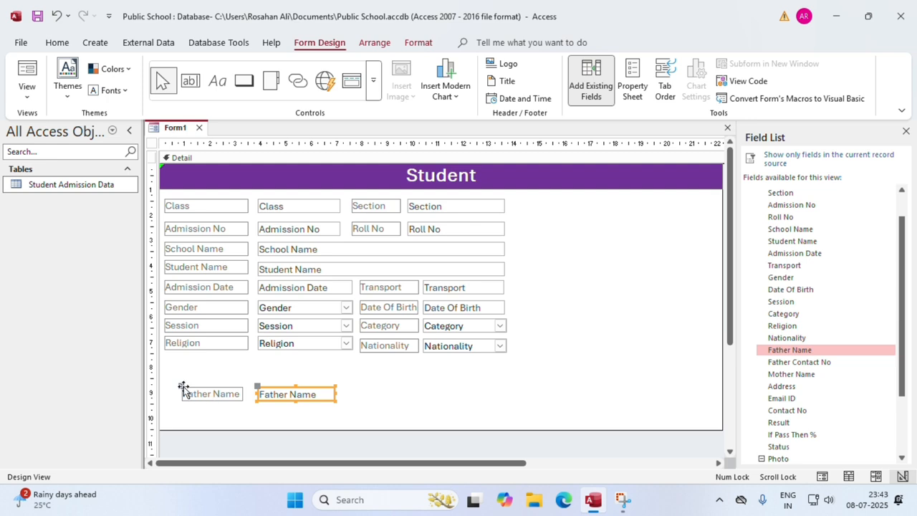
drag(182, 385, 299, 365)
click(268, 362)
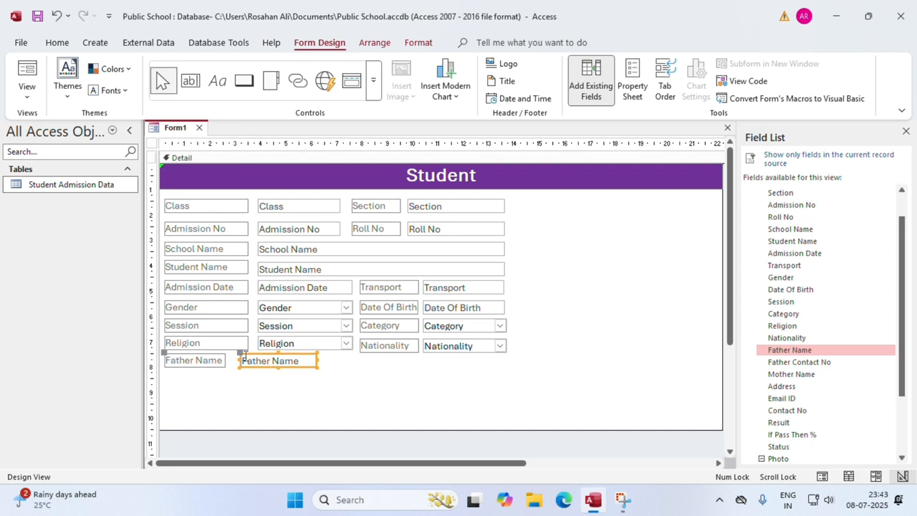
mouse_move(244, 354)
mouse_down()
mouse_move(276, 358)
mouse_move(243, 358)
mouse_up()
Widen the Father Name label to about 3.3 cm and extend its text box to the Nationality combo box's right edge
click(204, 362)
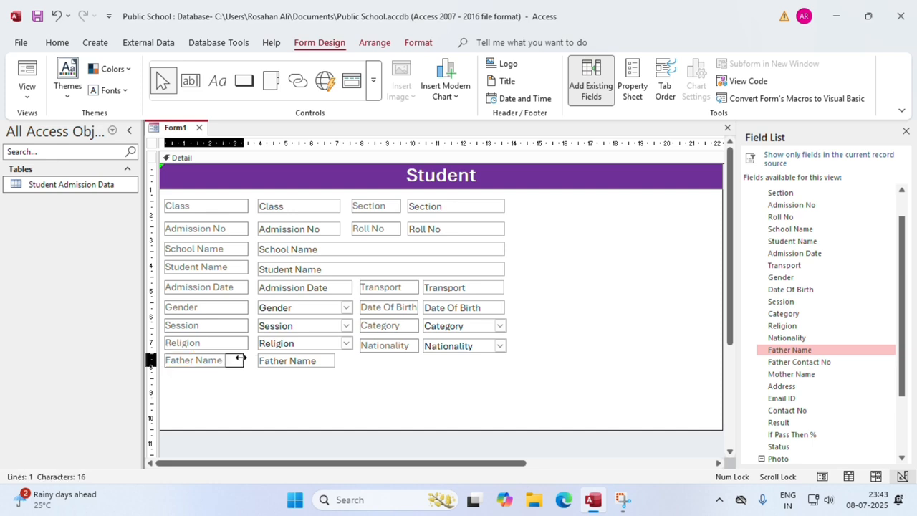
click(279, 377)
click(319, 361)
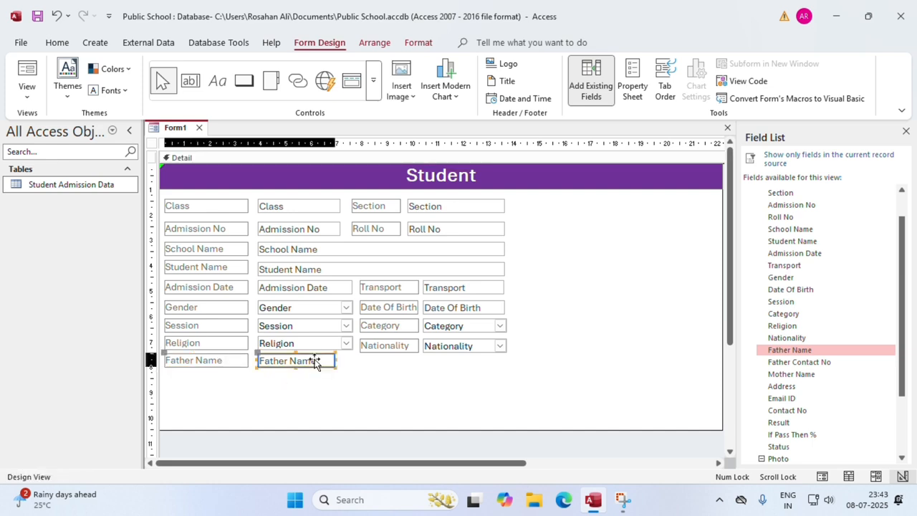
drag(335, 362, 509, 370)
click(551, 380)
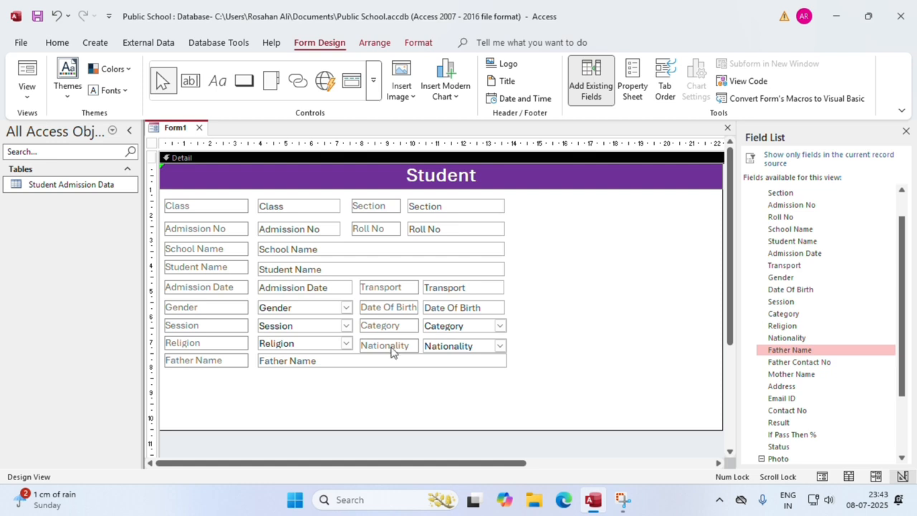
Move the Nationality label and combo box up level with the Religion row
drag(360, 334, 512, 352)
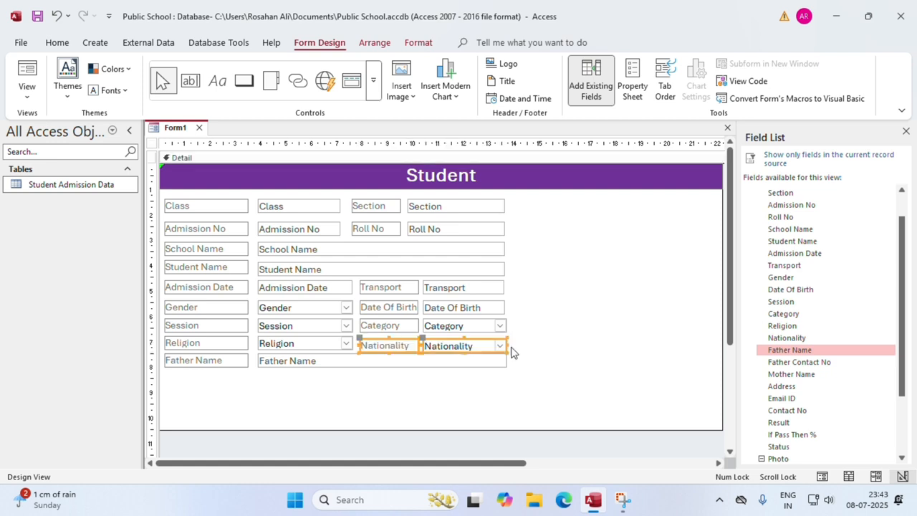
click(564, 375)
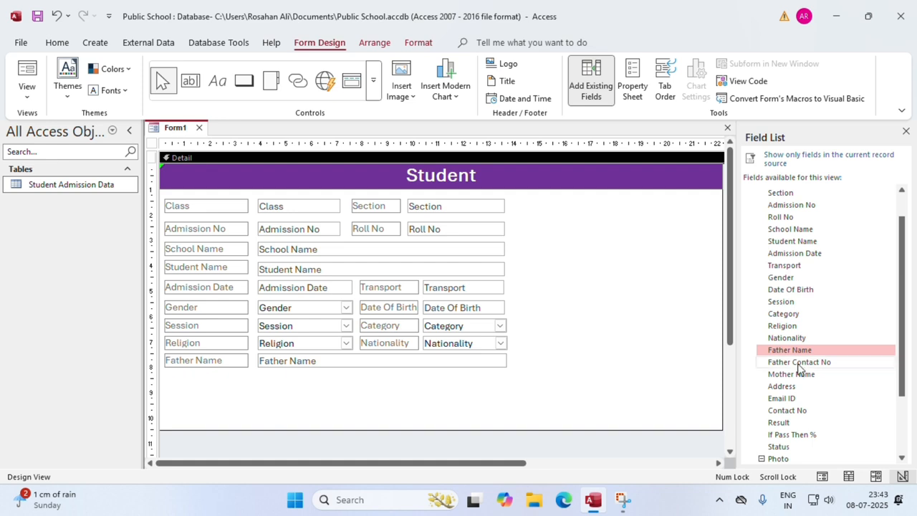
Add the Father Contact No field below Father Name and extend its text box to about 9.8 cm, matching the Father Name box
drag(799, 364, 383, 381)
drag(297, 408, 260, 373)
click(438, 388)
click(279, 384)
click(280, 383)
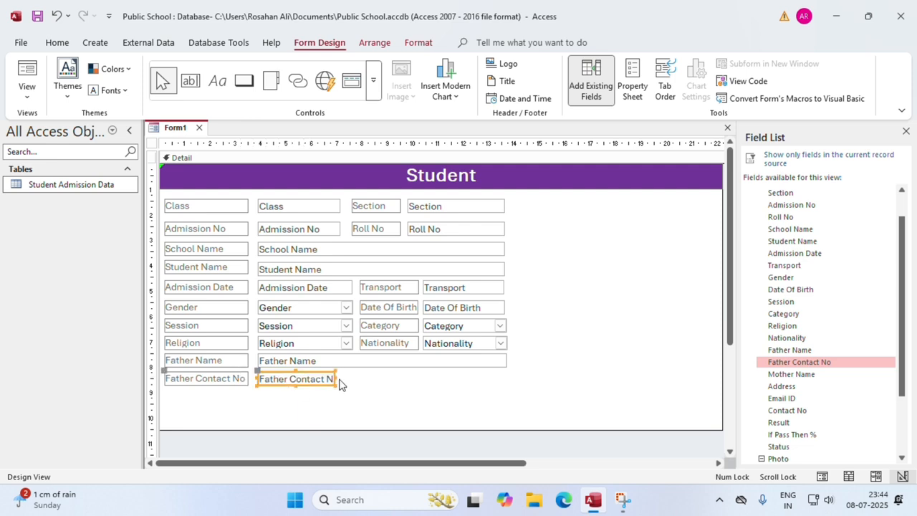
drag(334, 379, 505, 379)
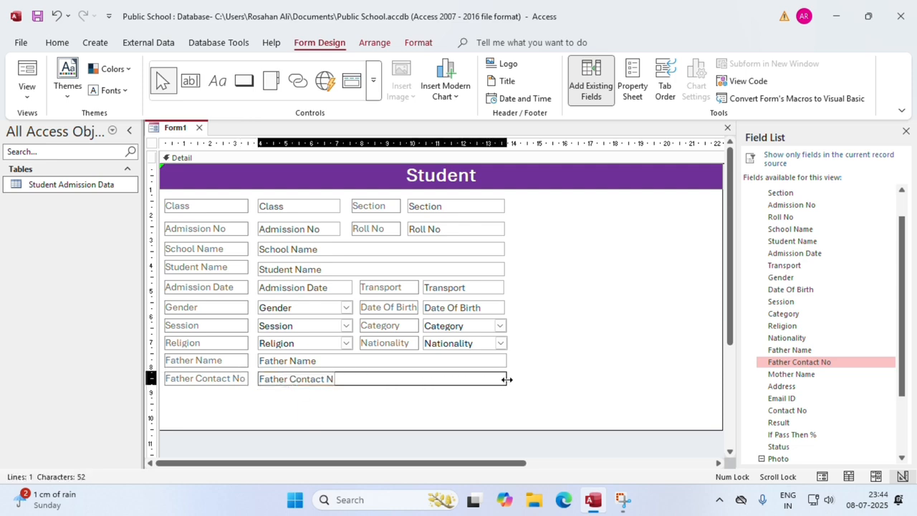
click(563, 399)
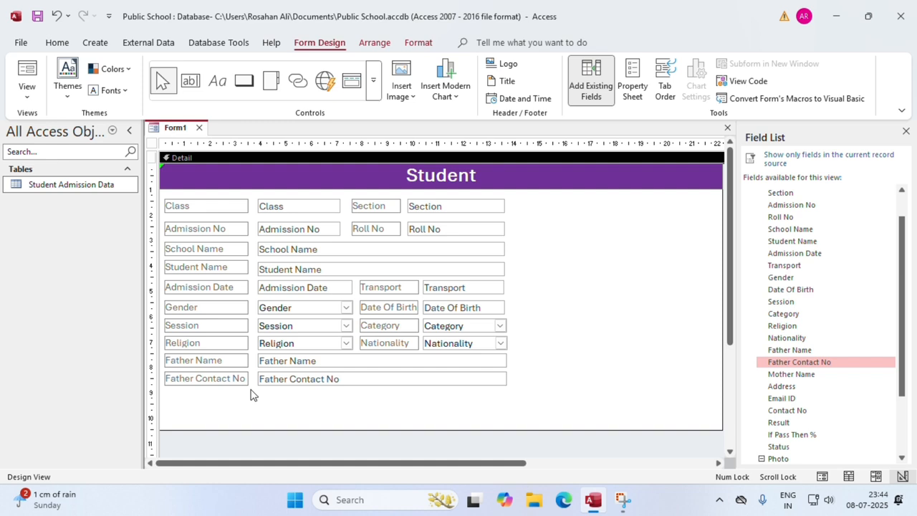
Add the Mother Name field below Father Contact No, extending the Detail section's height to about 12.6 cm
drag(777, 379, 370, 411)
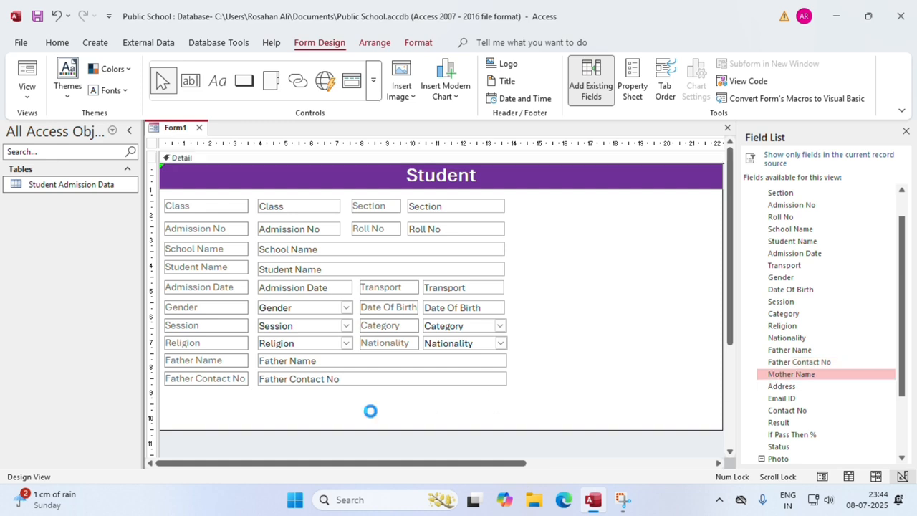
scroll(502, 374, down, 1)
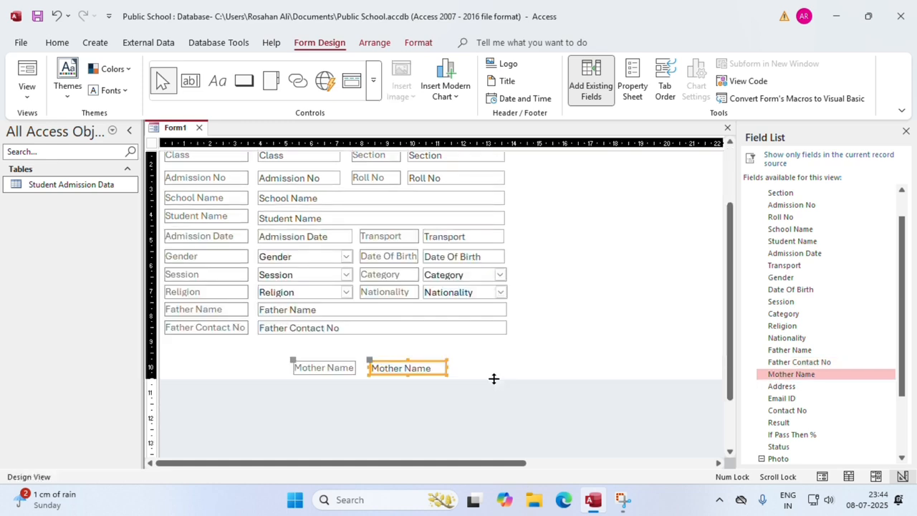
drag(492, 378, 488, 432)
drag(279, 405, 294, 348)
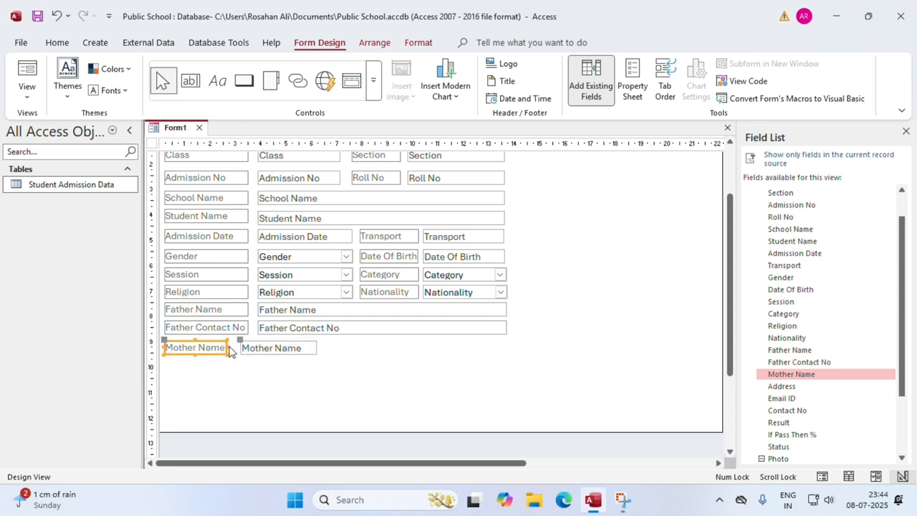
Widen the Mother Name label to about 3.3 cm and extend its text box to about 9.8 cm, matching the Father Contact No row
drag(228, 347, 254, 344)
click(277, 352)
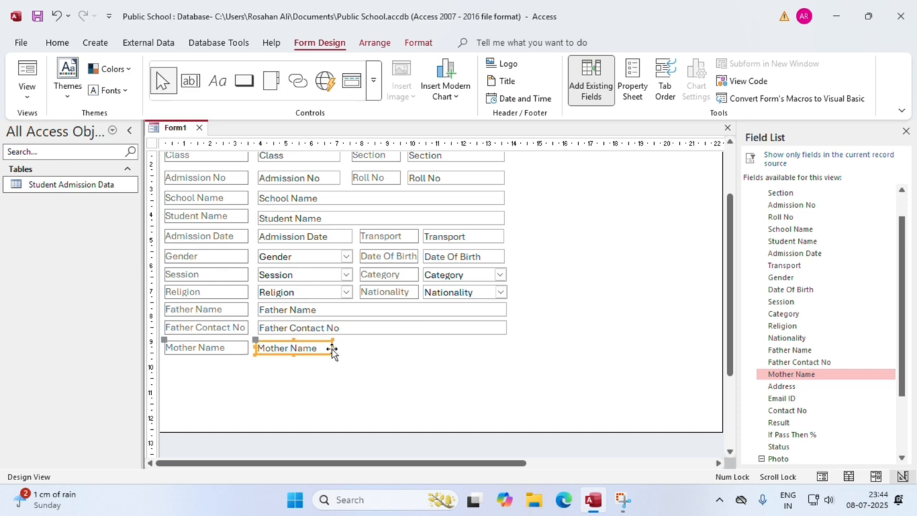
drag(332, 349, 507, 349)
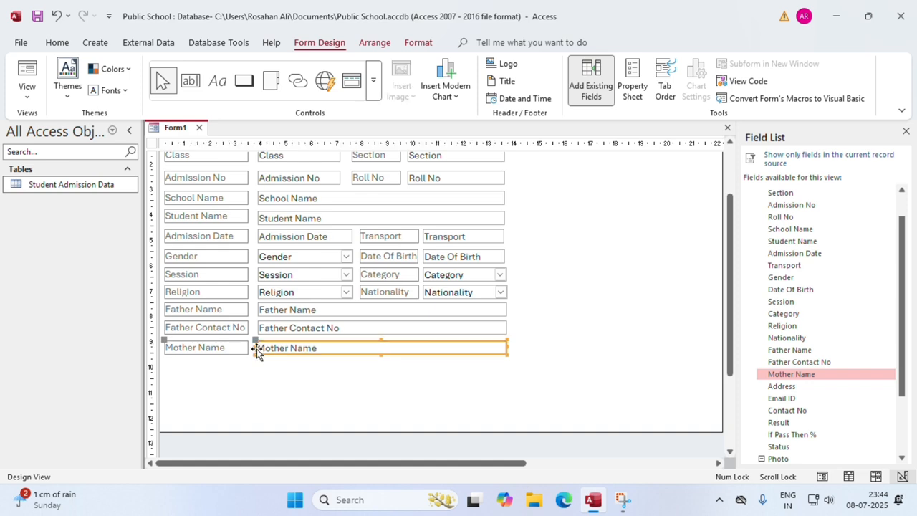
click(255, 348)
click(278, 371)
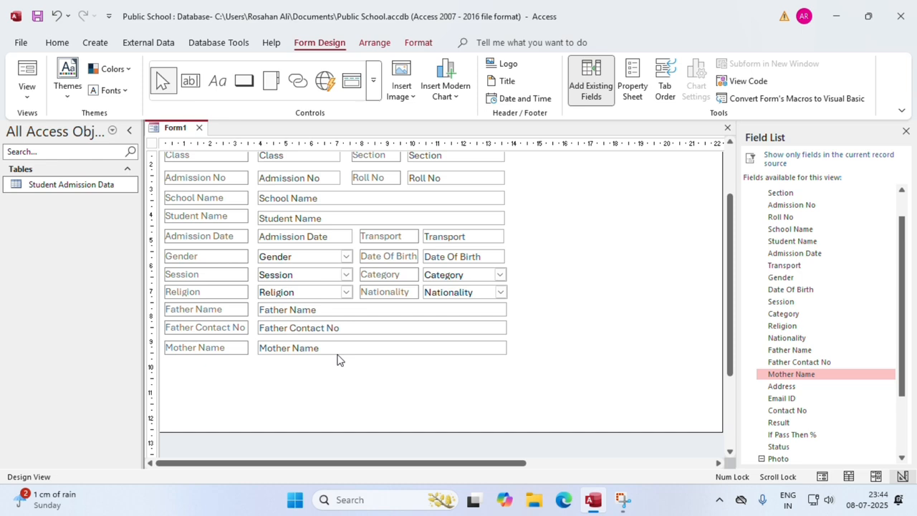
Add the Address field directly below Mother Name, with its label left-aligned to the labels above
drag(802, 387, 266, 378)
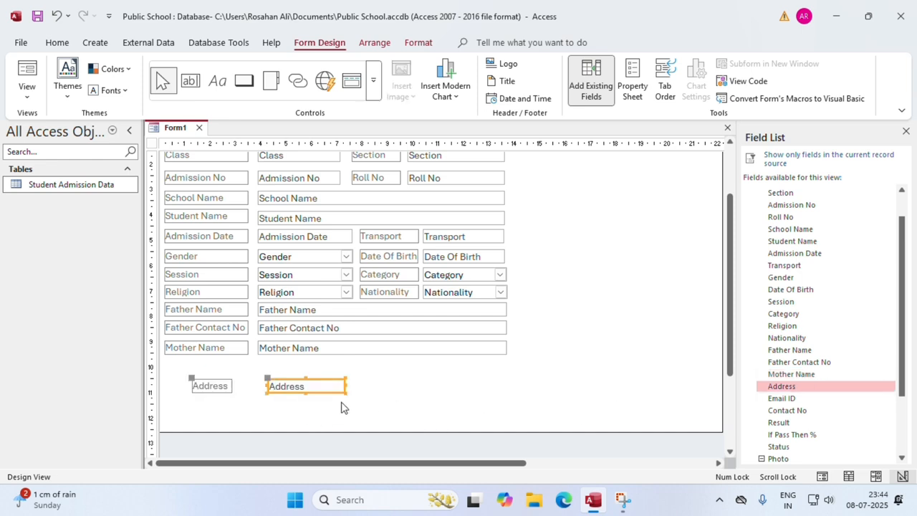
scroll(341, 407, down, 1)
drag(194, 356, 369, 321)
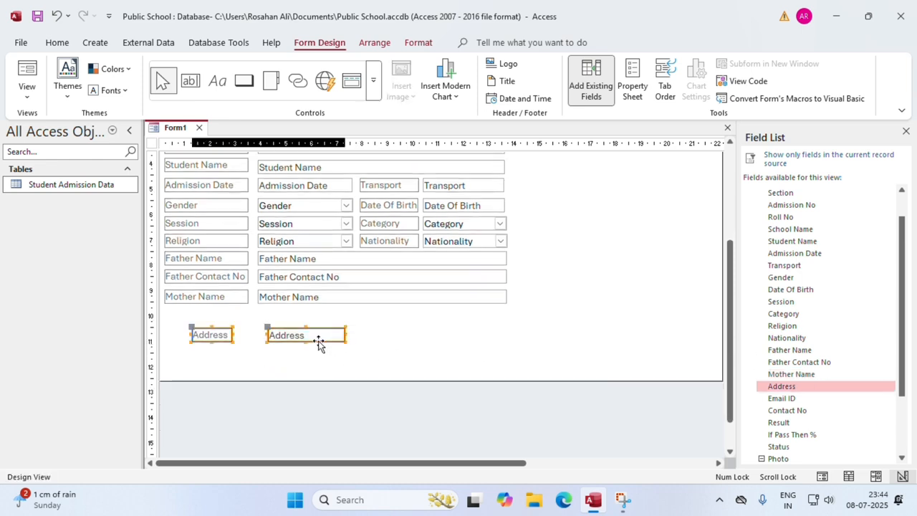
drag(319, 345, 291, 324)
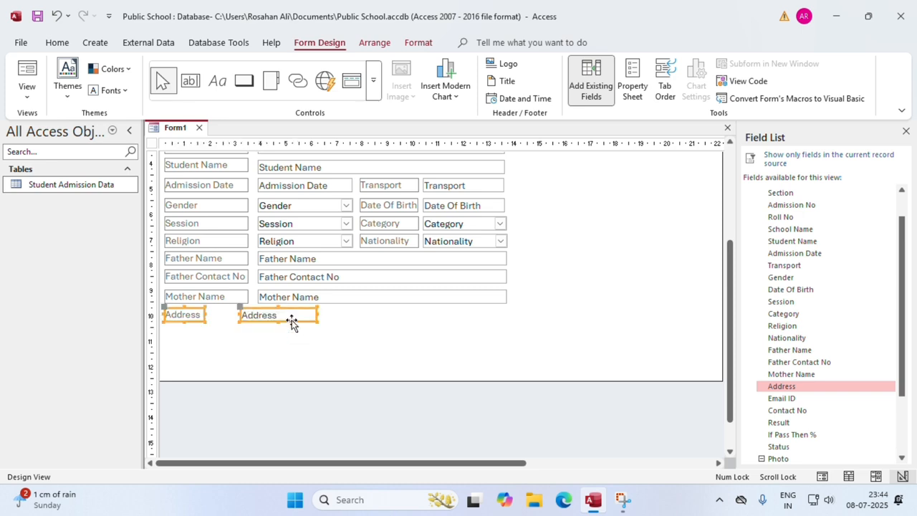
Enlarge the Address text box to about 9.8 by 1 cm and its label to about 3.3 cm wide with nearly the same height
click(268, 348)
click(265, 321)
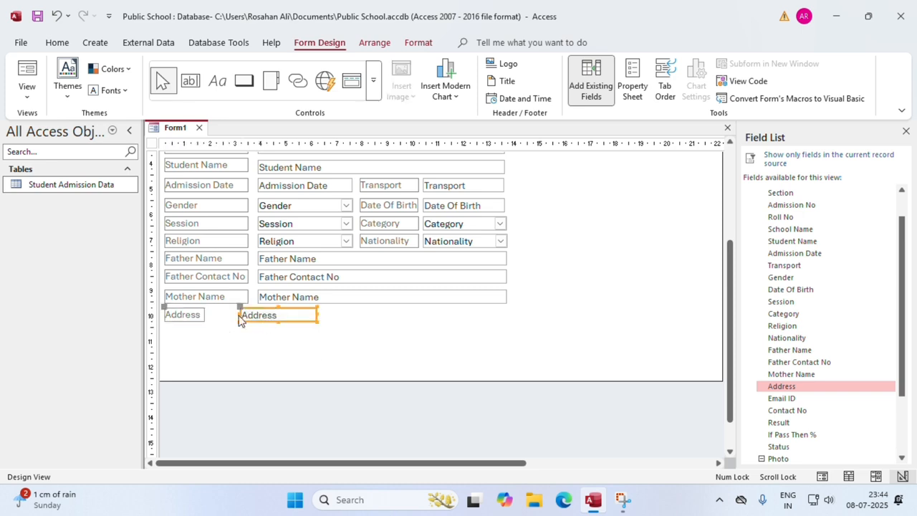
drag(239, 318, 257, 316)
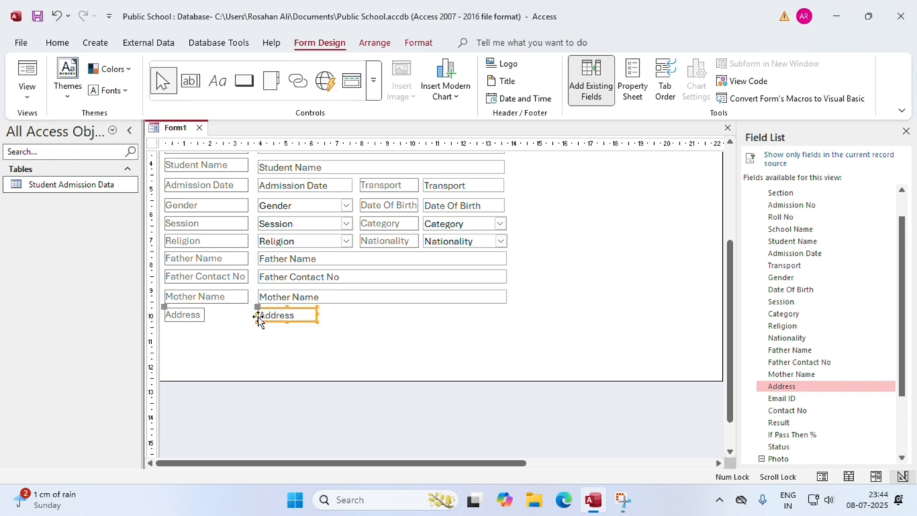
drag(317, 316, 506, 333)
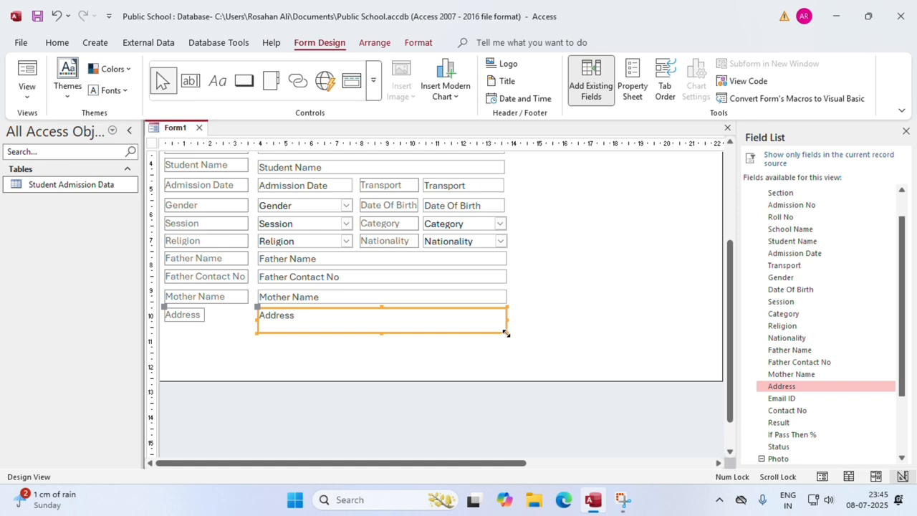
click(200, 320)
drag(202, 319, 245, 329)
click(283, 352)
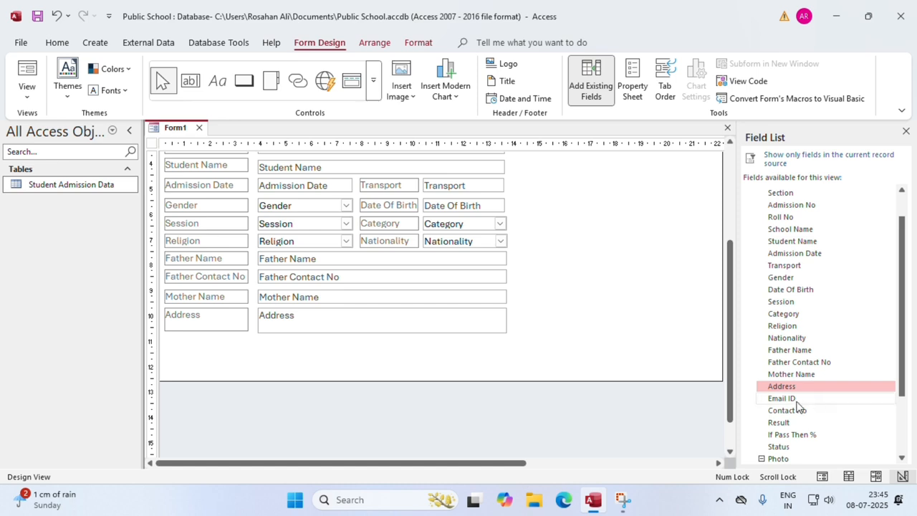
Add the Email ID field below Address, extending the Detail section's height to about 13.9 cm
drag(790, 399, 323, 345)
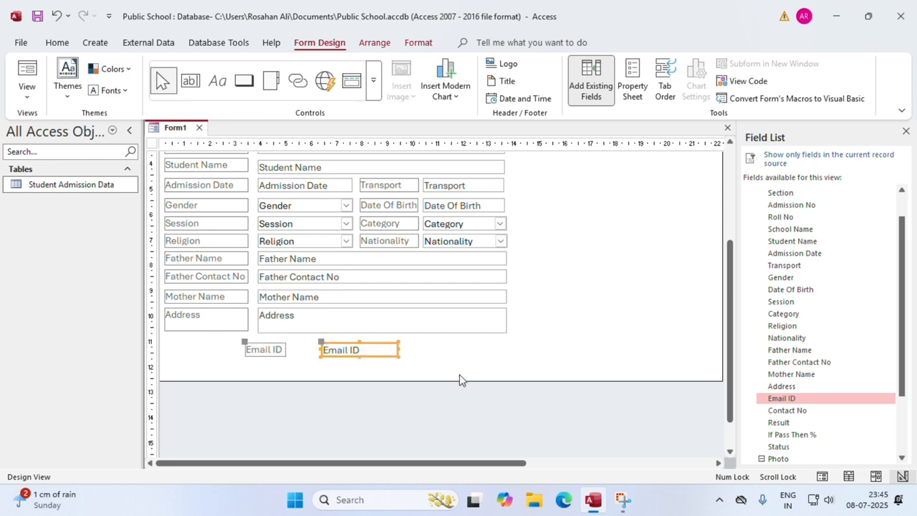
drag(451, 381, 449, 413)
drag(252, 372, 309, 346)
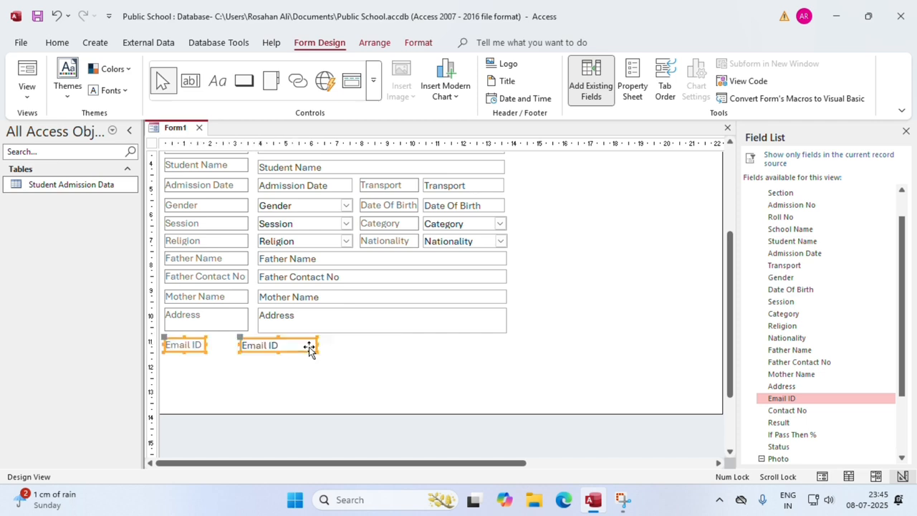
click(260, 362)
Widen the Email ID label to about 3.3 cm and resize its text box to about 4.4 cm, left-aligned with the Address box
click(185, 346)
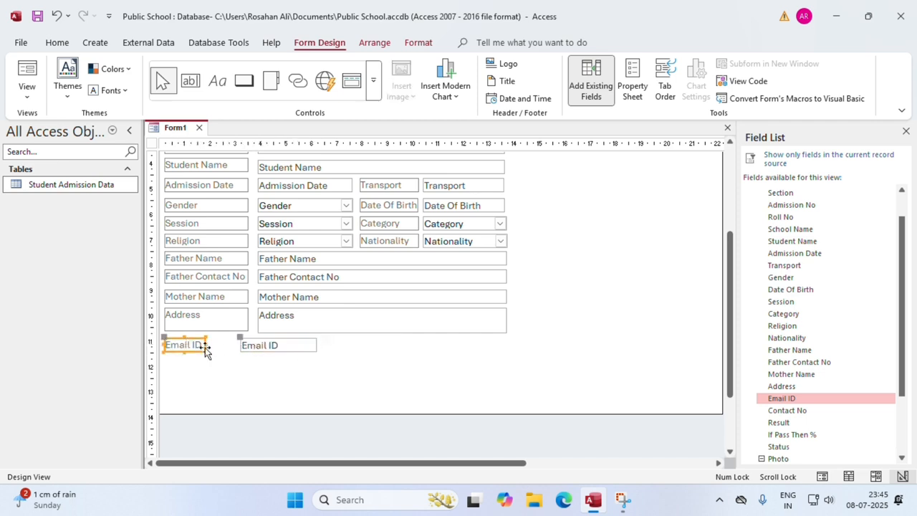
drag(205, 345, 257, 345)
click(290, 347)
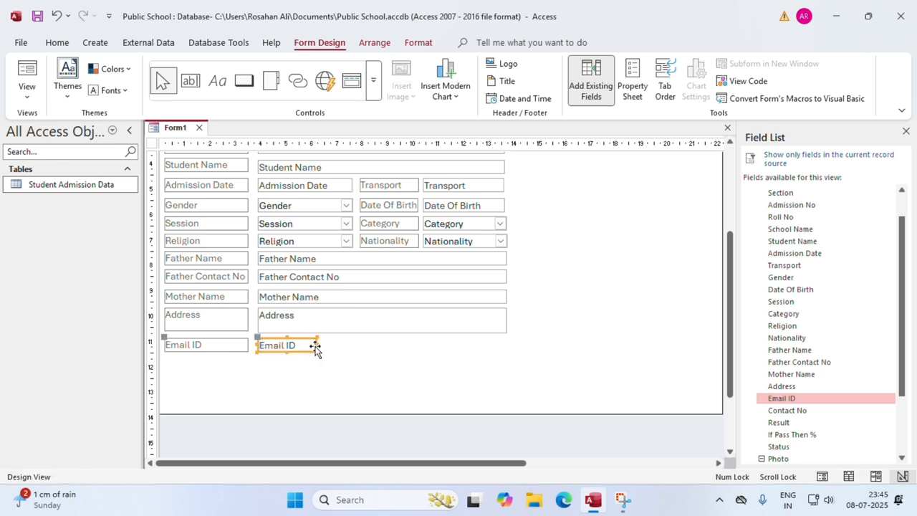
drag(316, 346, 370, 345)
click(394, 380)
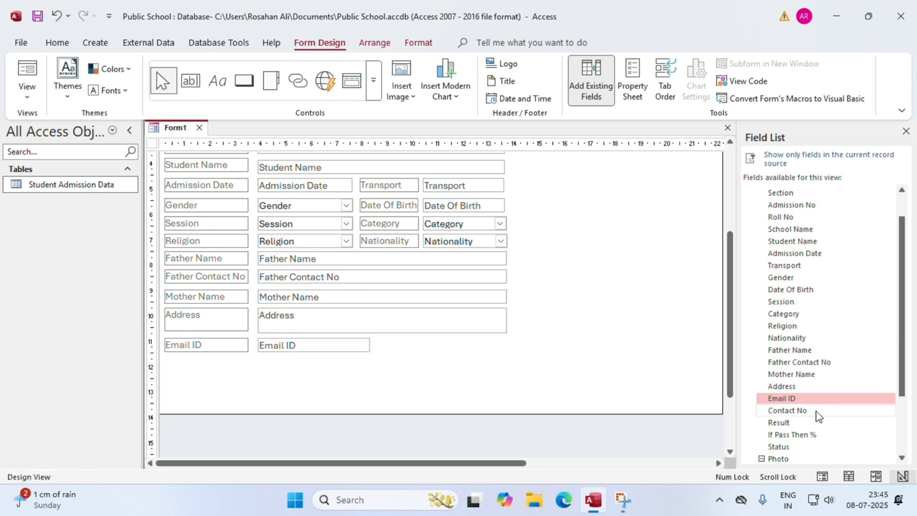
Add the Contact No field beside Email ID and fit its text box, about 3.1 cm wide, to the Address box's right edge
drag(802, 411, 474, 357)
drag(413, 380, 511, 343)
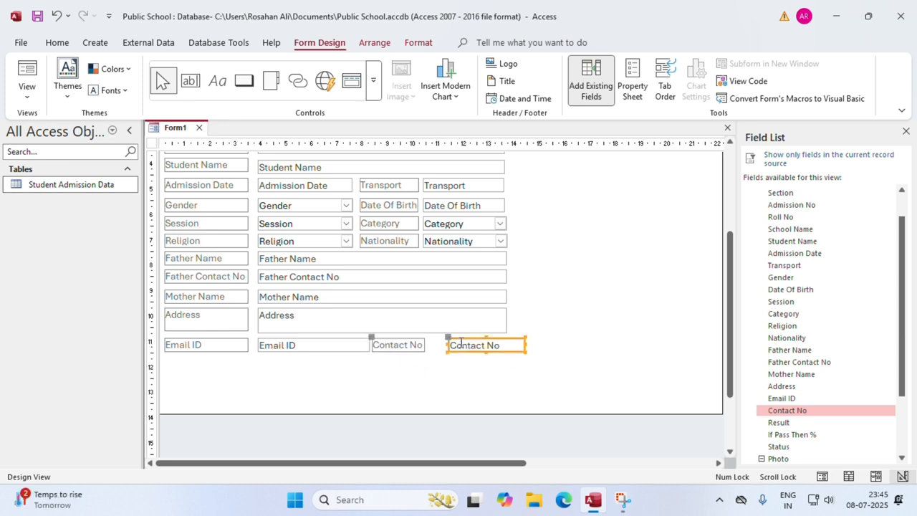
drag(451, 345, 429, 344)
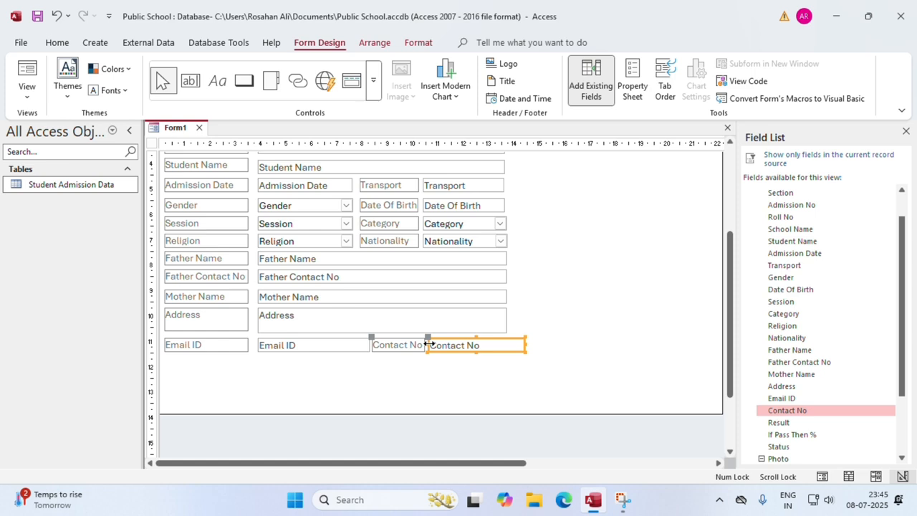
click(516, 344)
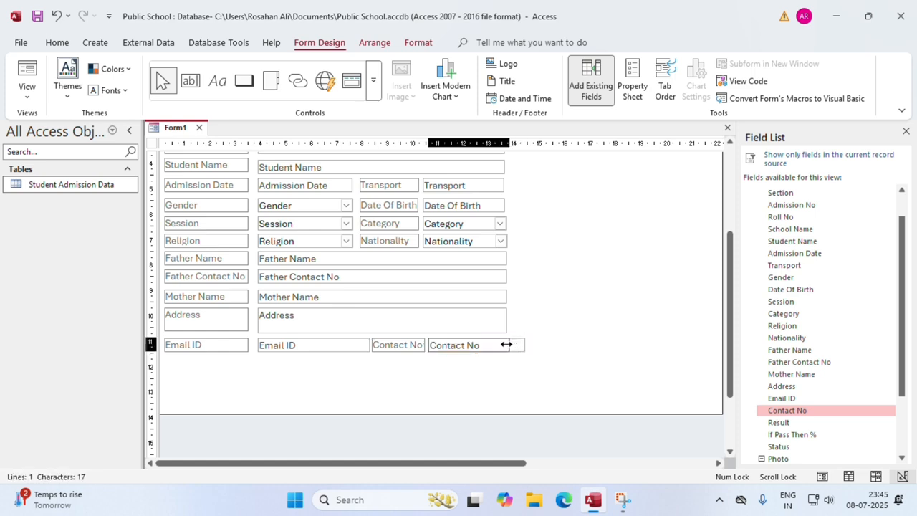
drag(506, 345, 504, 344)
click(580, 366)
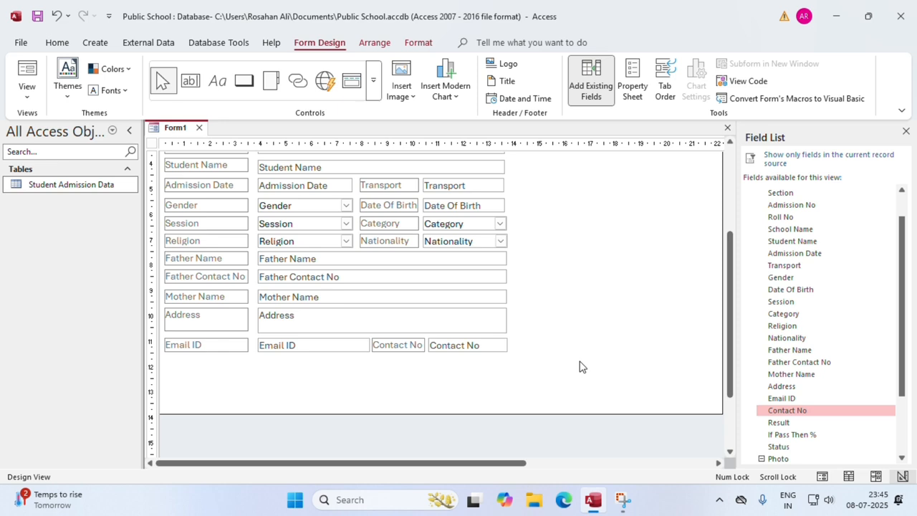
Add the Result field below the Email ID row, with its label left-aligned to the labels above
scroll(802, 386, down, 2)
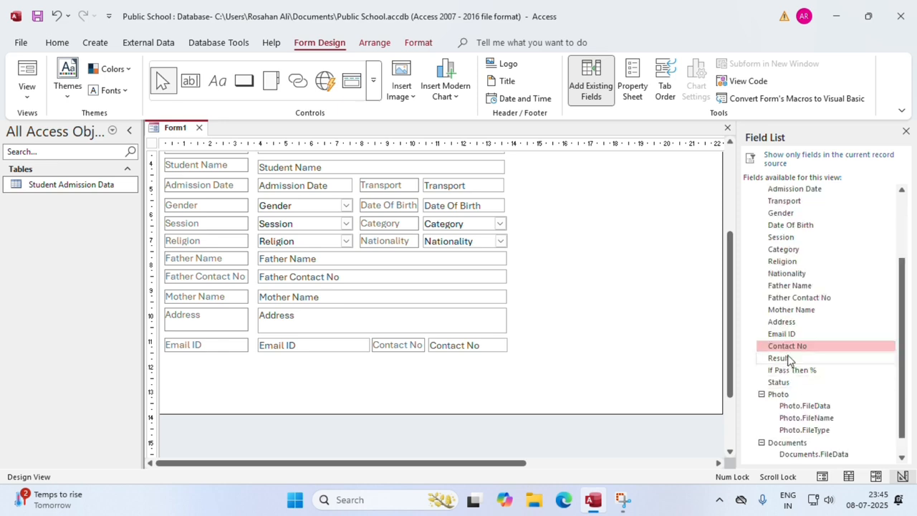
drag(786, 361, 425, 367)
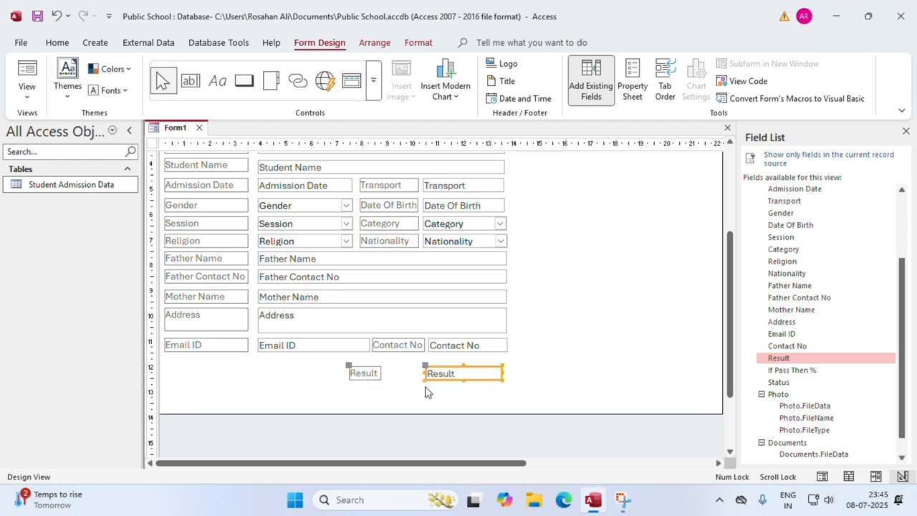
drag(345, 392, 302, 370)
click(345, 406)
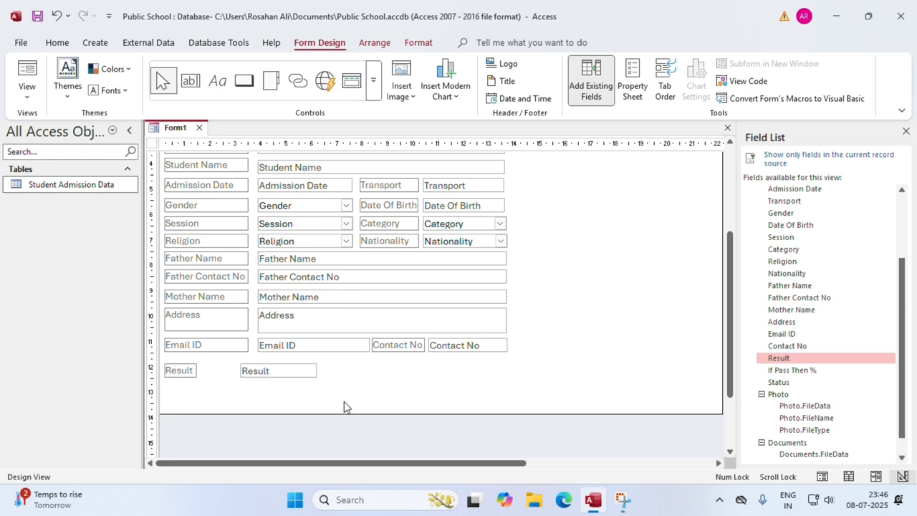
Widen the Result label to about 3.3 cm and resize its text box to about 4.4 cm, matching the Email ID box
click(195, 372)
drag(195, 370, 245, 370)
click(275, 370)
click(255, 370)
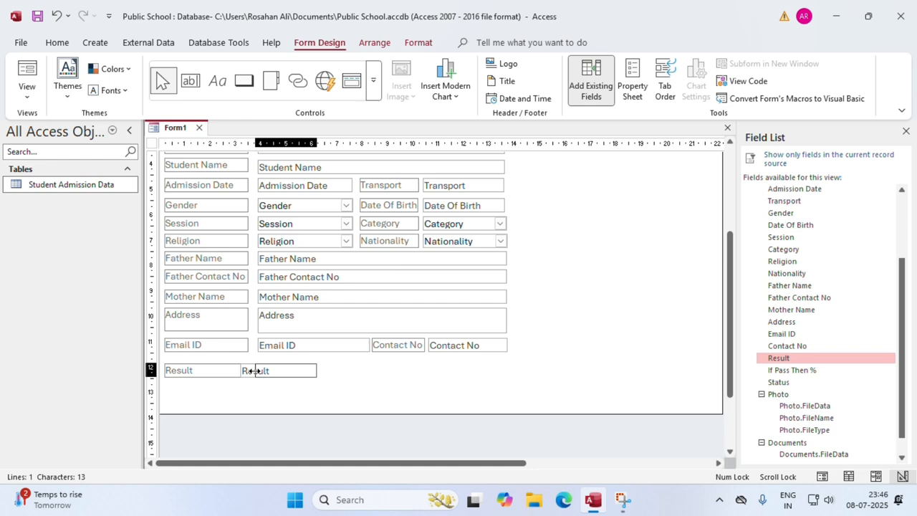
drag(254, 371, 256, 371)
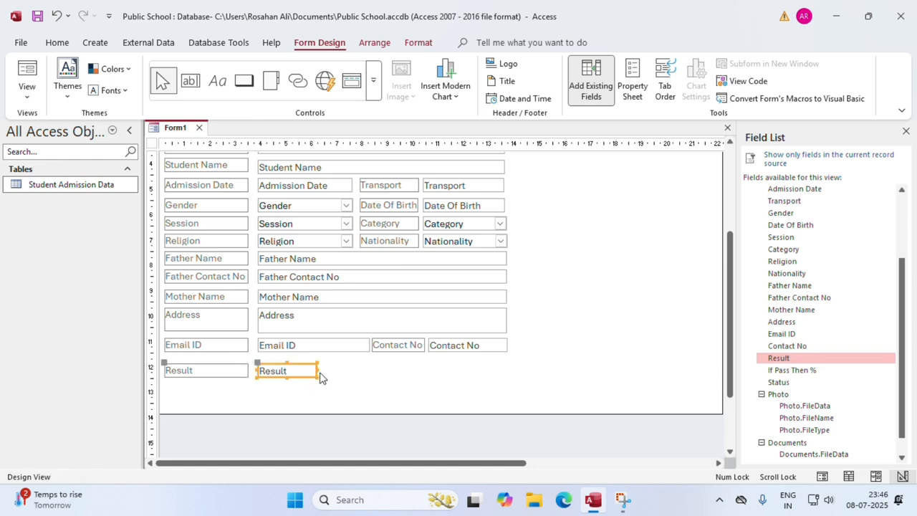
drag(316, 370, 369, 369)
click(411, 387)
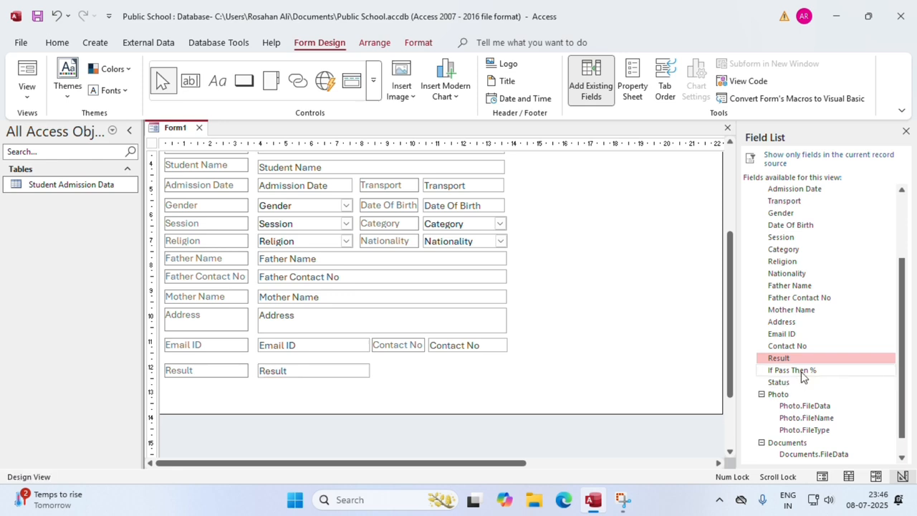
Add the If Pass Then % field directly below the Result row
drag(802, 376, 494, 371)
drag(438, 400, 561, 369)
drag(557, 376, 322, 385)
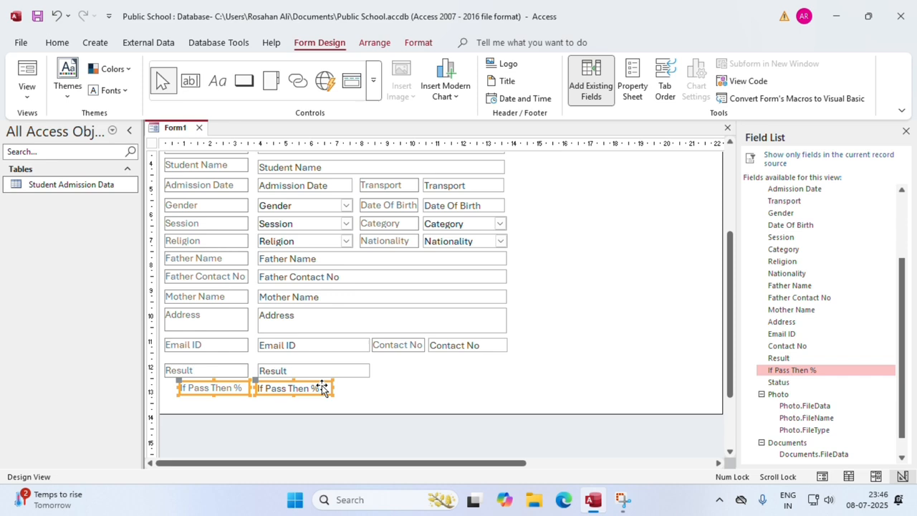
click(275, 400)
Resize the If Pass Then % label to about 3.3 cm and its text box to about 4.4 cm, matching the Result row
click(229, 389)
drag(178, 388, 164, 387)
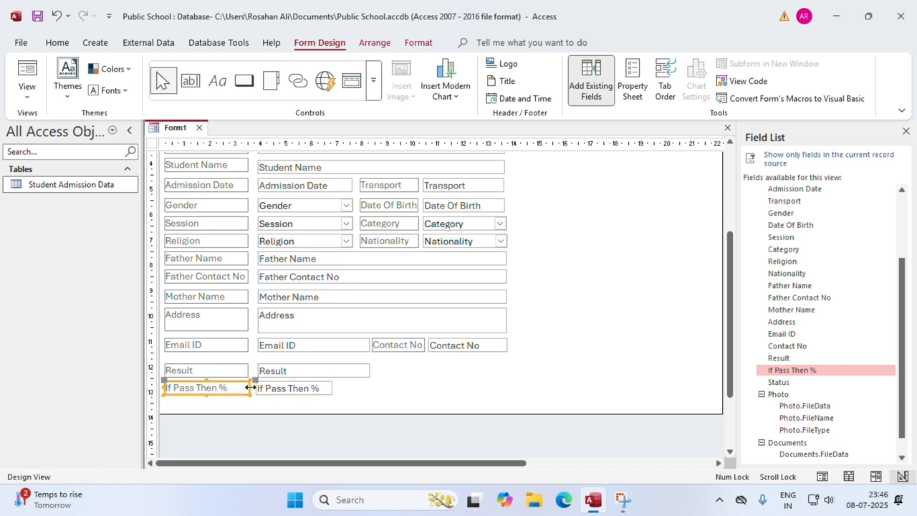
drag(250, 388, 250, 387)
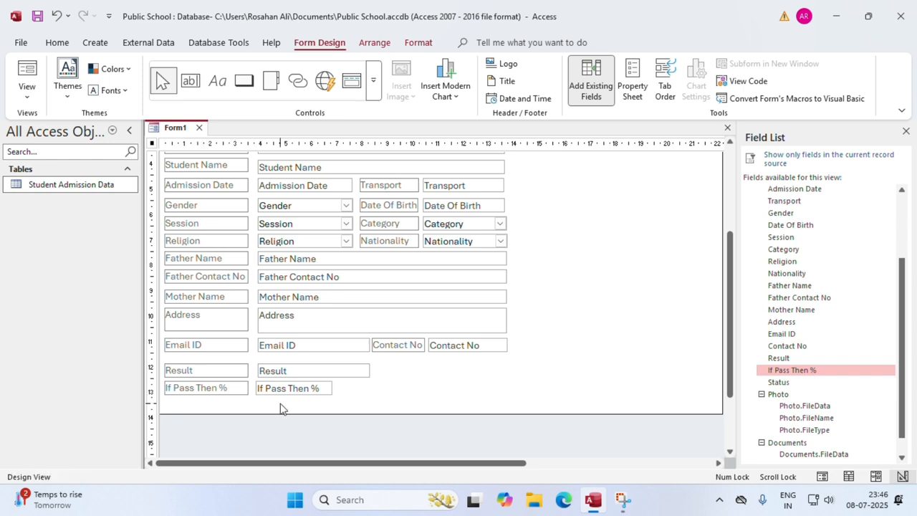
click(308, 389)
drag(257, 387, 256, 387)
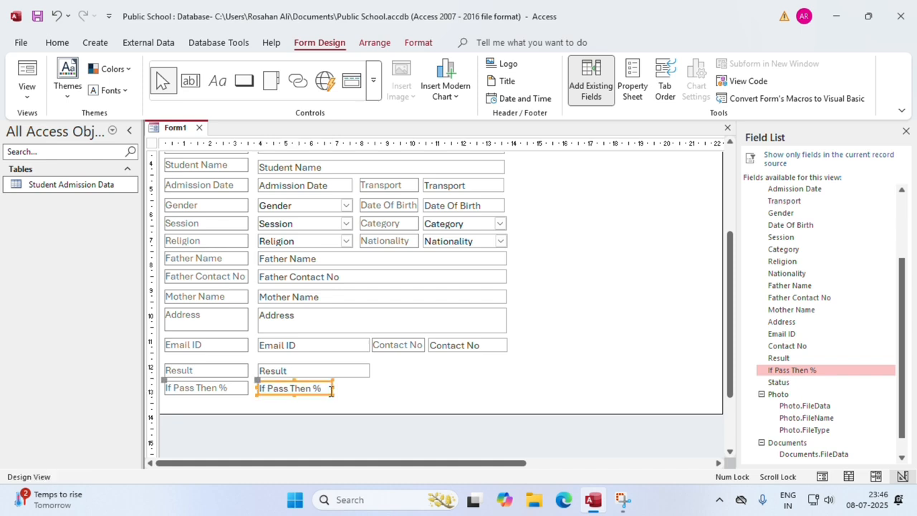
drag(334, 391, 371, 388)
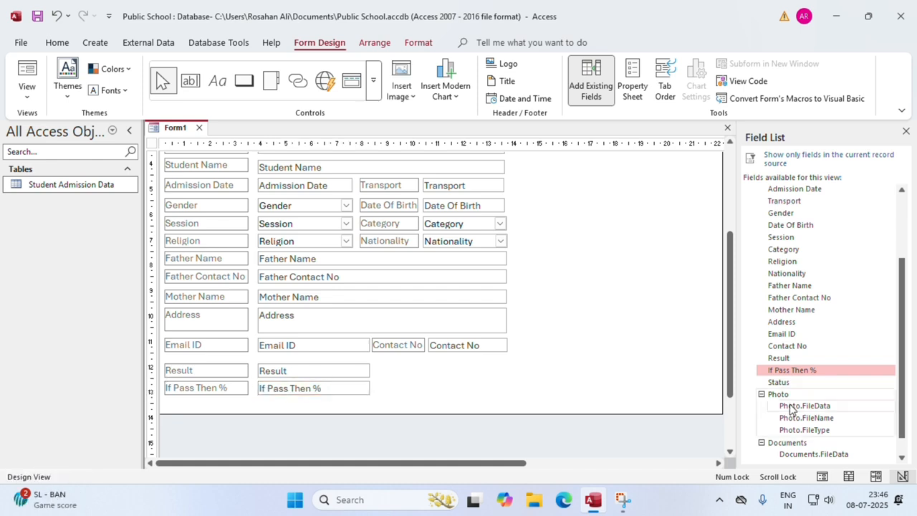
Add the Status field directly below the If Pass Then % row
drag(785, 388, 522, 397)
drag(517, 399, 341, 407)
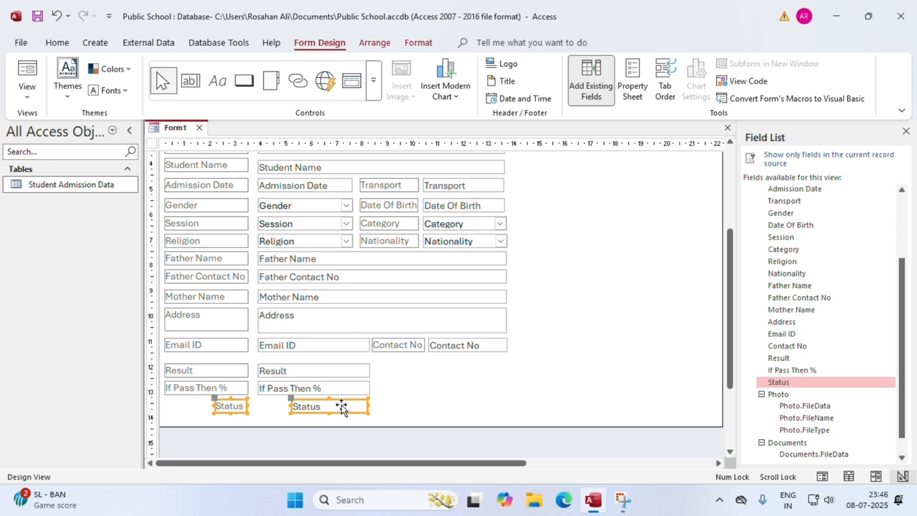
click(278, 419)
Extend the Status label to the left edge of the labels above and resize its text box to about 4.4 cm
click(215, 406)
drag(213, 406, 164, 405)
click(293, 406)
click(291, 410)
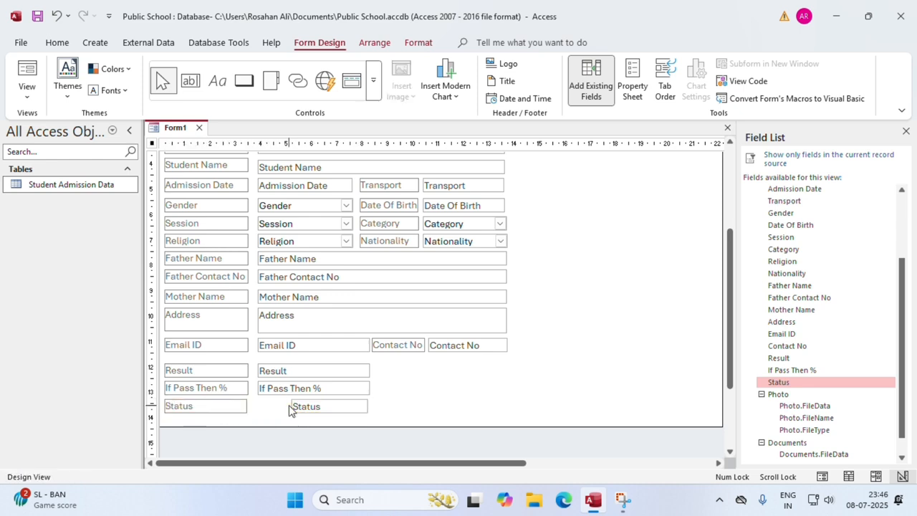
click(290, 409)
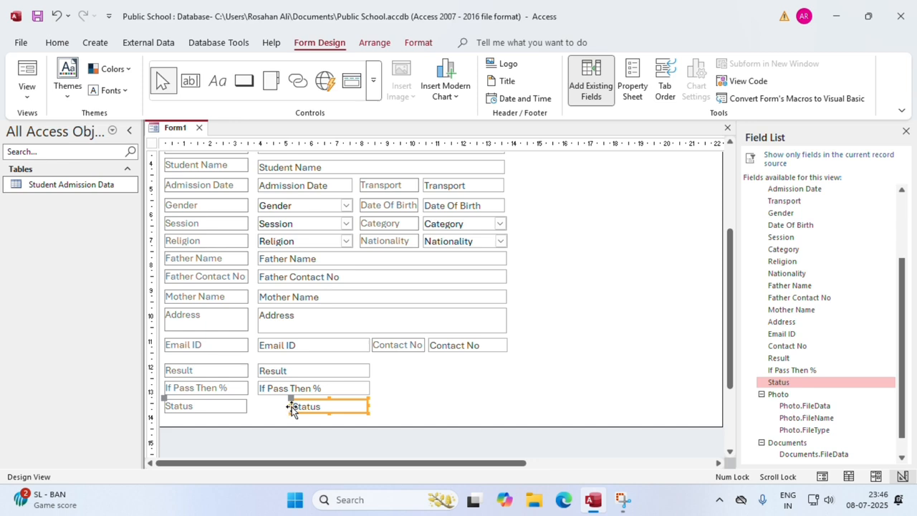
drag(291, 408, 257, 407)
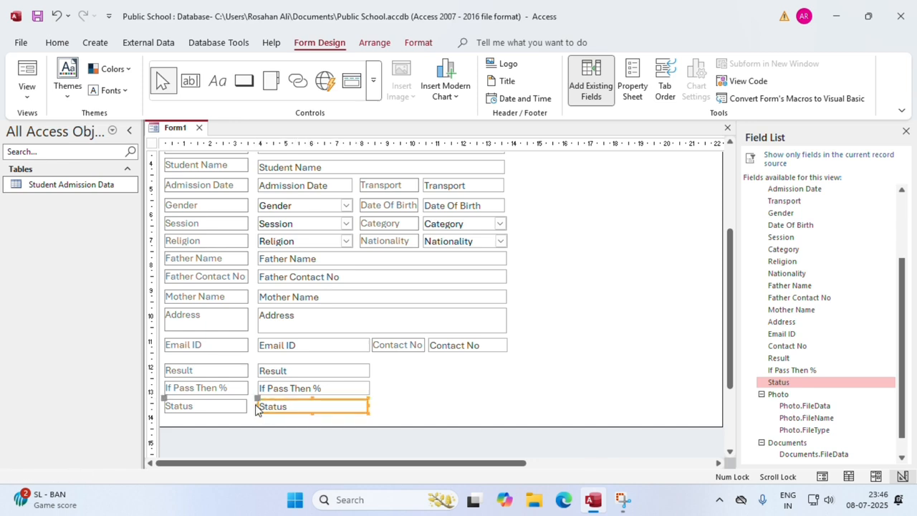
drag(368, 406, 367, 405)
click(430, 415)
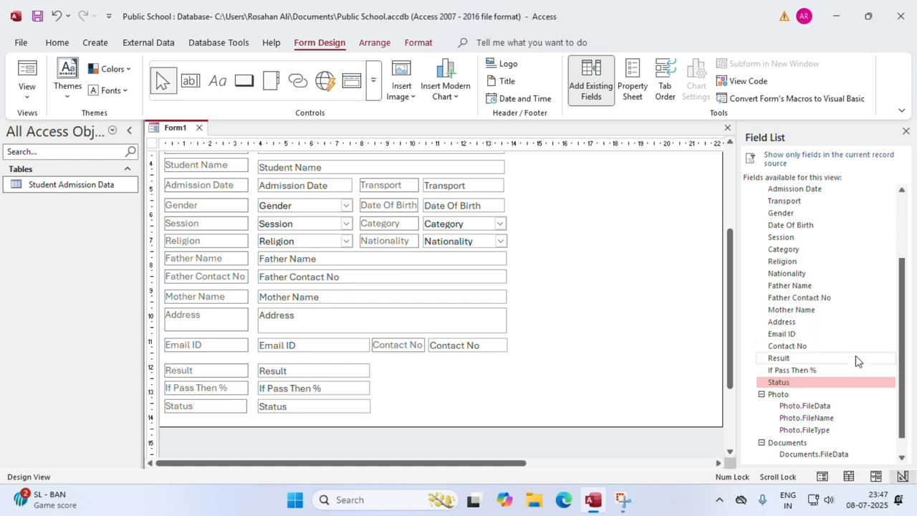
Add the Photo field, place its attachment box beside the Class row, and enlarge the box to about 3.3 by 3.8 cm
scroll(788, 400, down, 1)
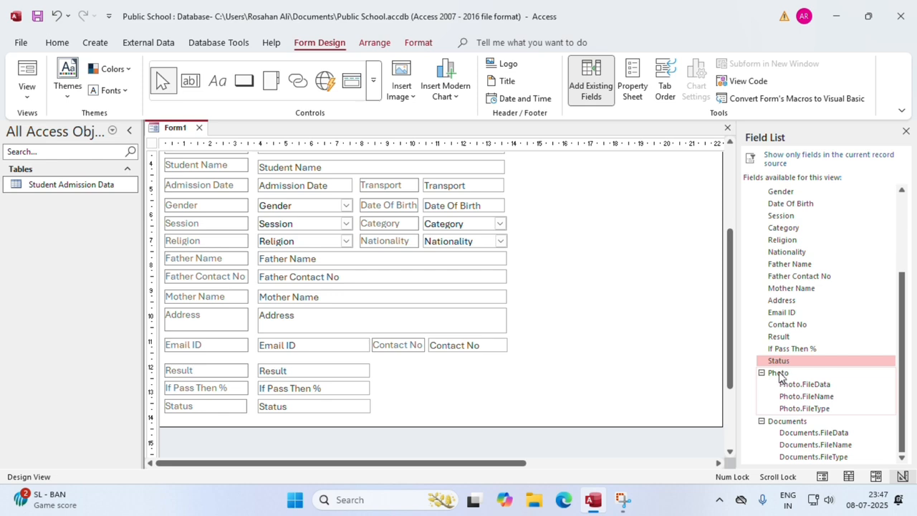
drag(779, 376, 620, 241)
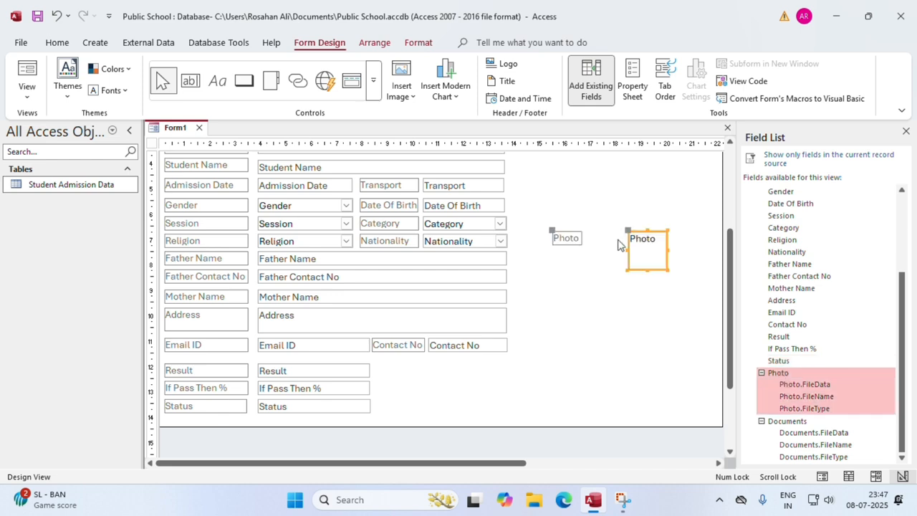
scroll(613, 274, up, 4)
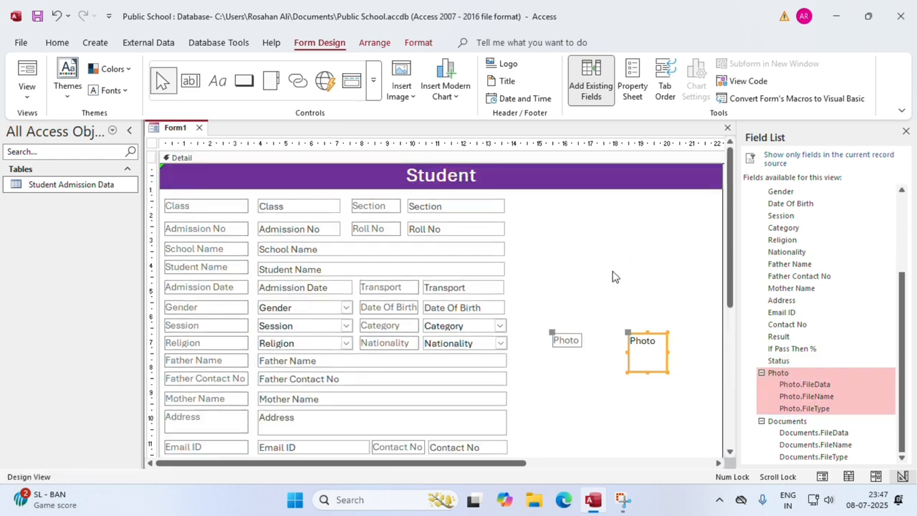
drag(630, 334, 538, 200)
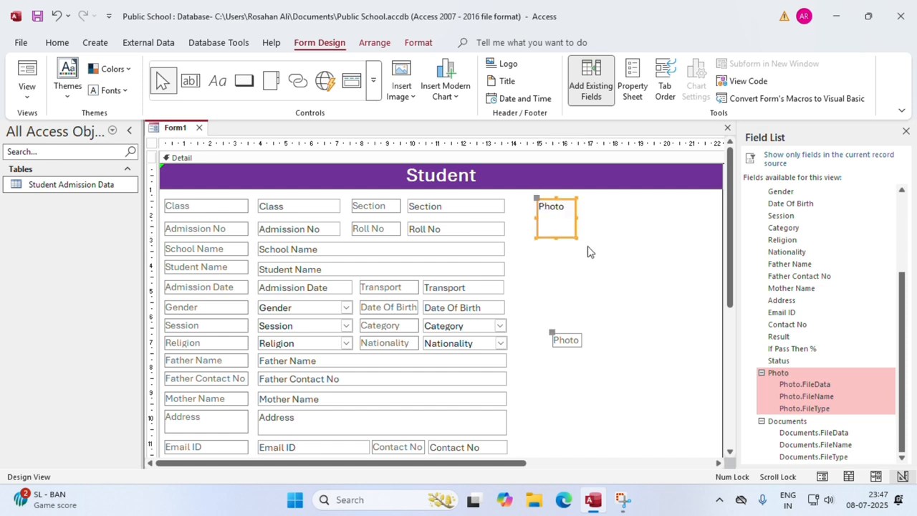
drag(575, 237, 623, 300)
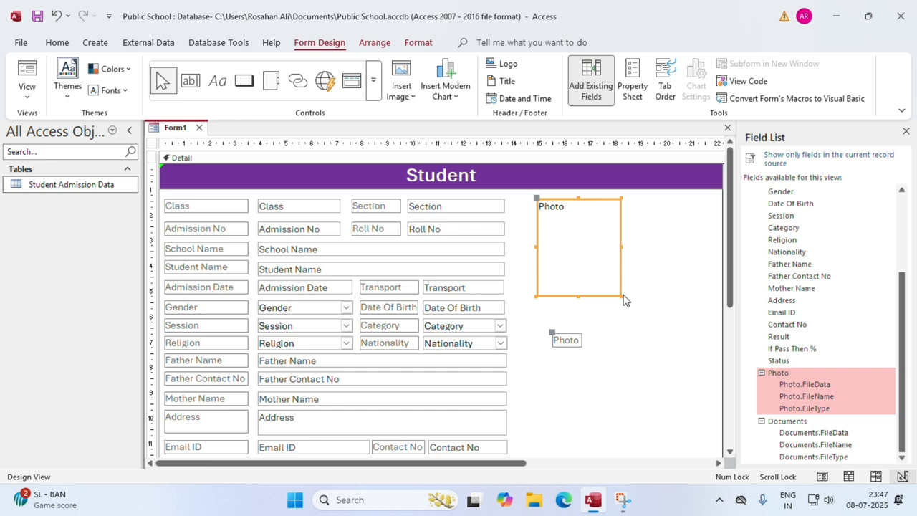
Place the Photo label beneath the photo box at matching width and format its text as centred, bold, size 16
click(565, 342)
drag(552, 332, 622, 319)
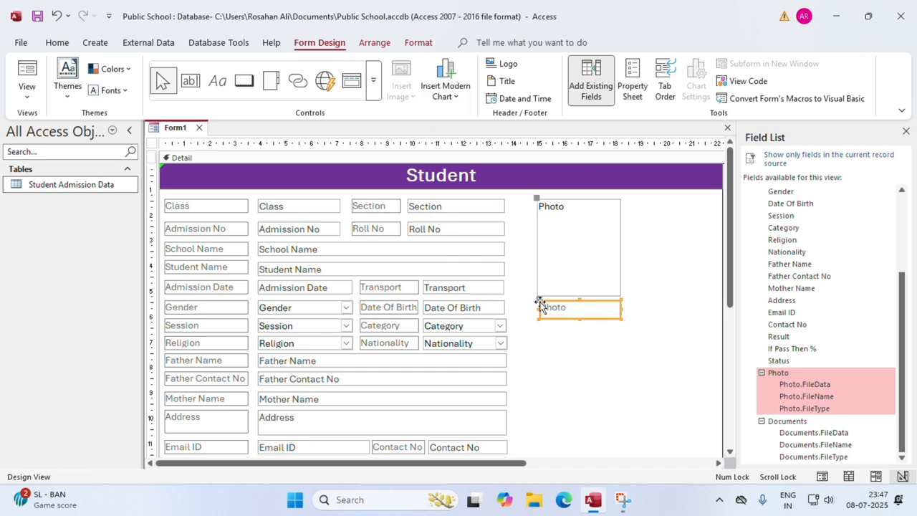
click(57, 42)
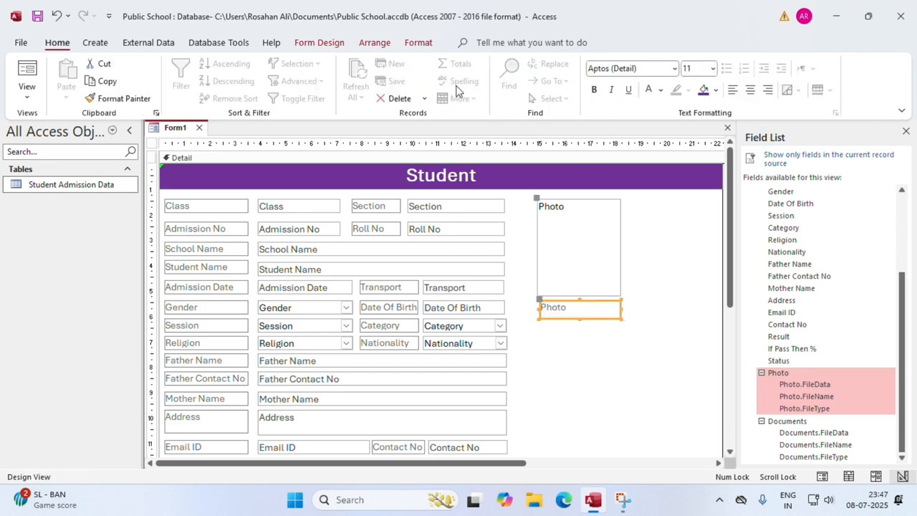
click(750, 92)
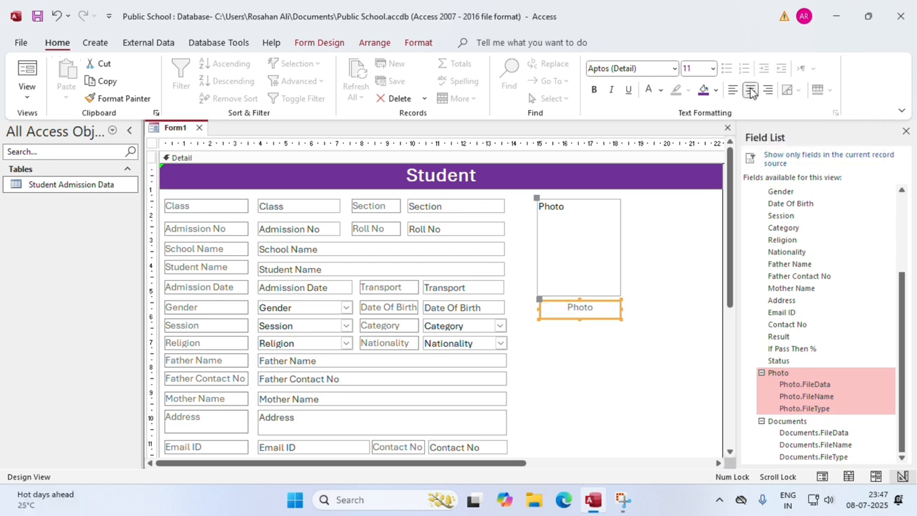
click(594, 90)
click(712, 68)
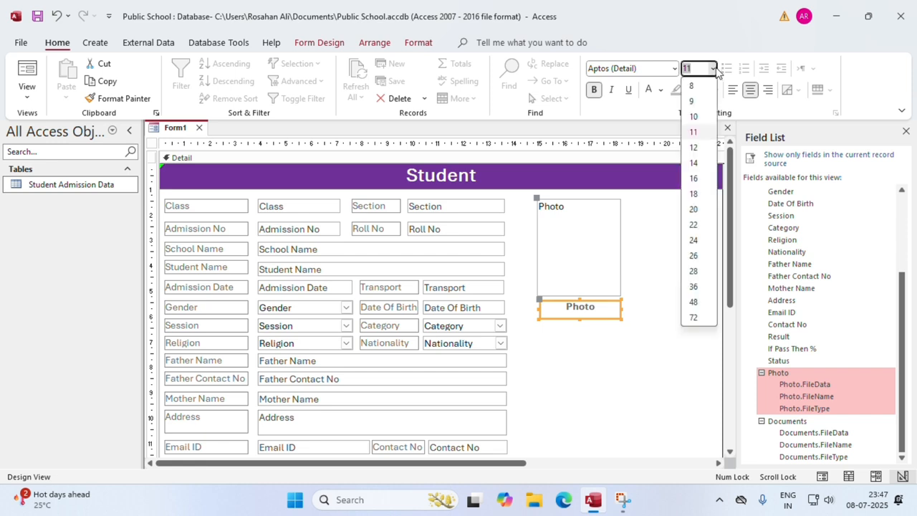
click(694, 178)
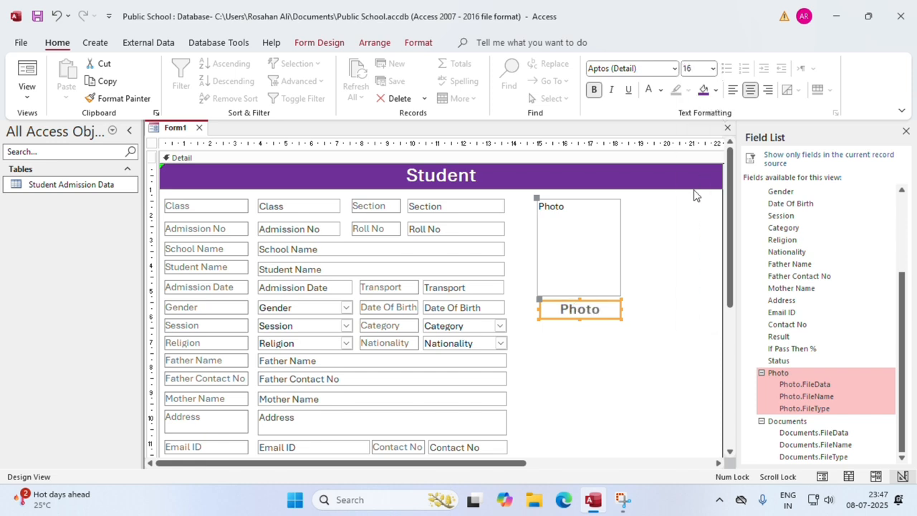
click(655, 293)
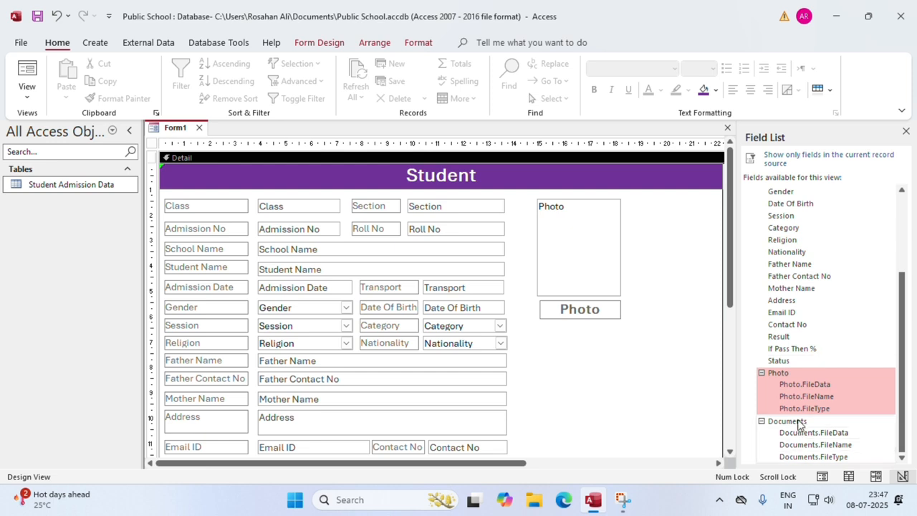
Add the Documents field below the photo, align its label with the Photo label's left edge, and widen it to about 3.3 cm
drag(800, 424, 573, 374)
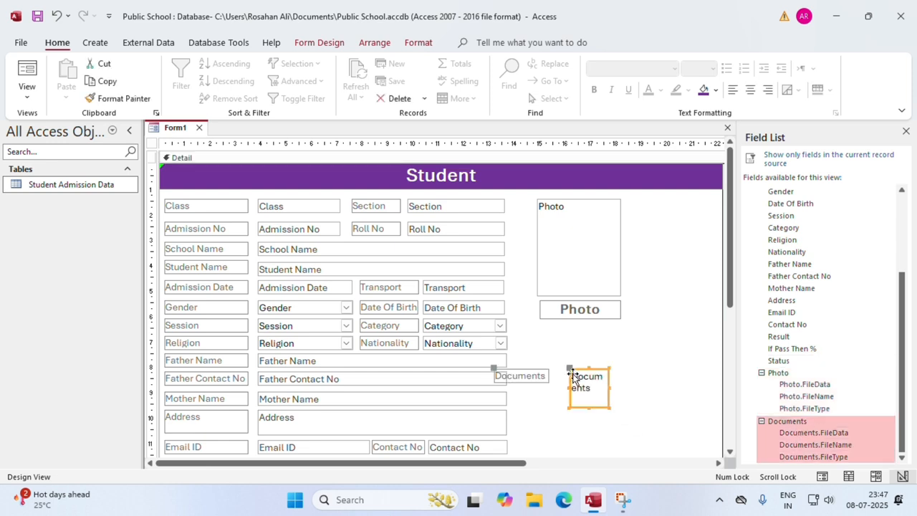
scroll(649, 235, down, 3)
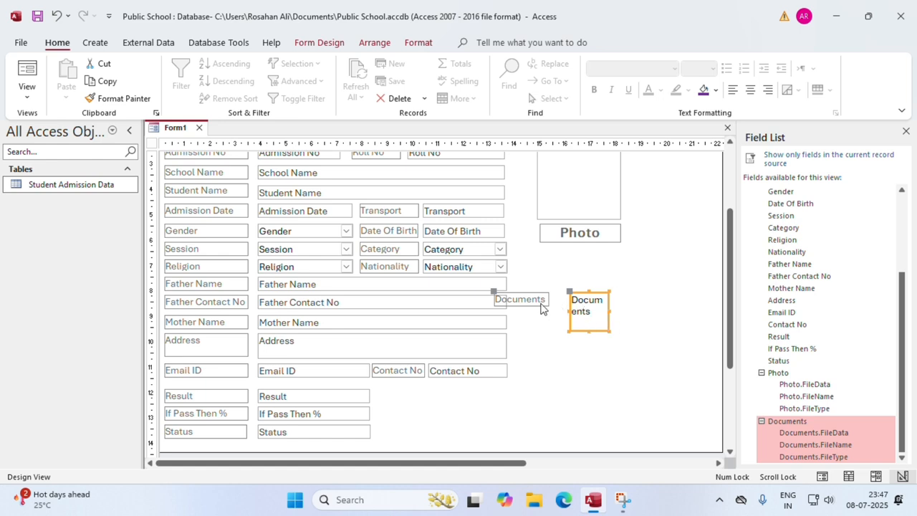
drag(493, 290, 539, 276)
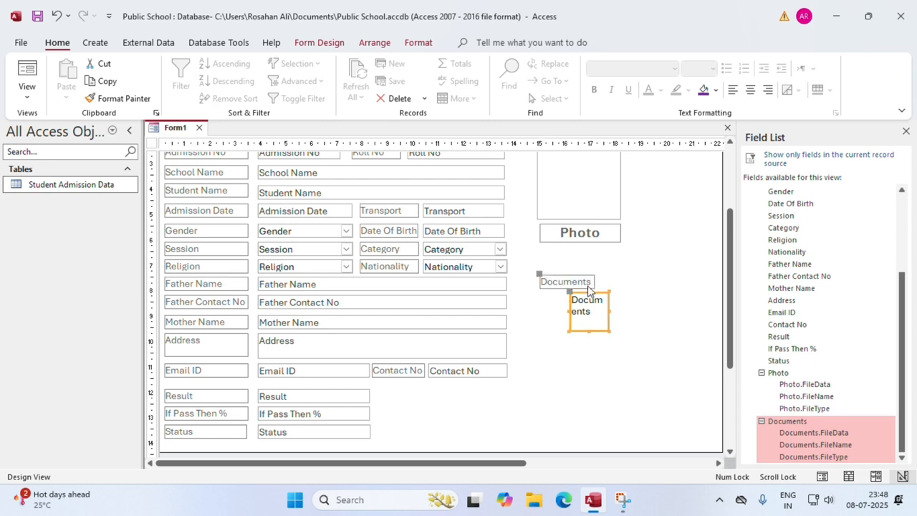
drag(595, 291, 624, 286)
Move the Documents box directly under its label, enlarge it to about 6.7 by 3.6 cm, and align their left edges
click(575, 299)
drag(570, 293, 539, 290)
drag(581, 329, 712, 385)
click(673, 254)
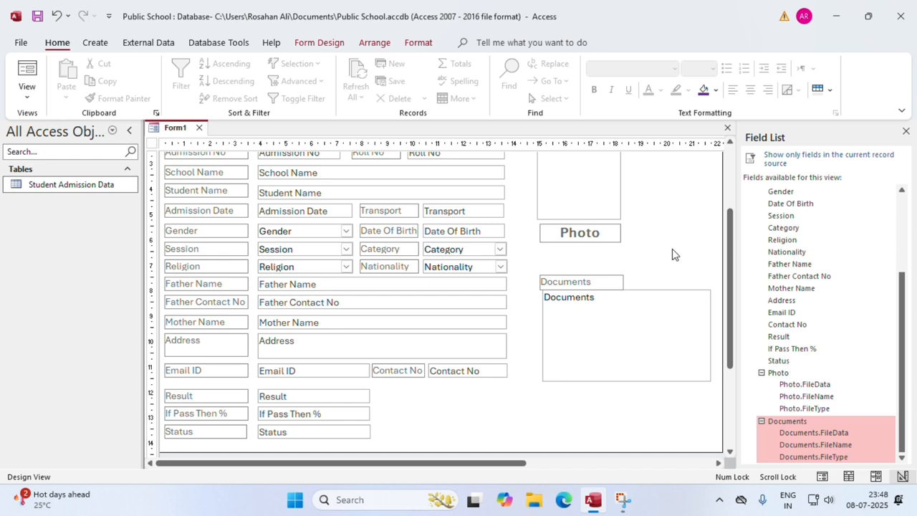
click(569, 327)
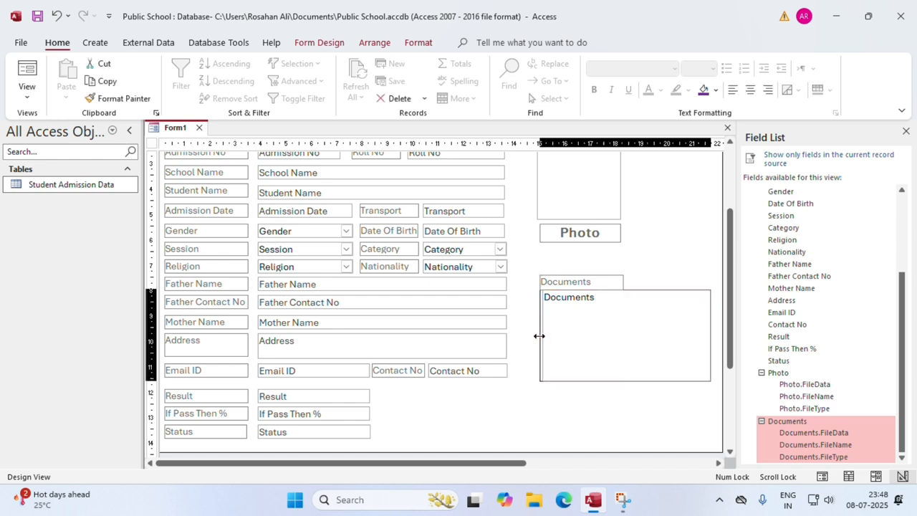
drag(538, 336, 535, 336)
click(523, 262)
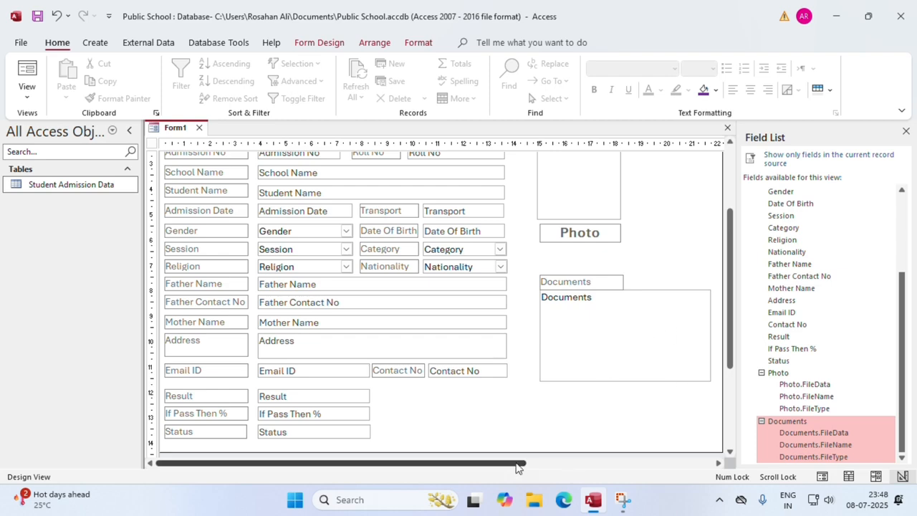
Extend the Documents box downward to a height of about 5.8 cm, reaching just below the Status row
drag(516, 464, 499, 475)
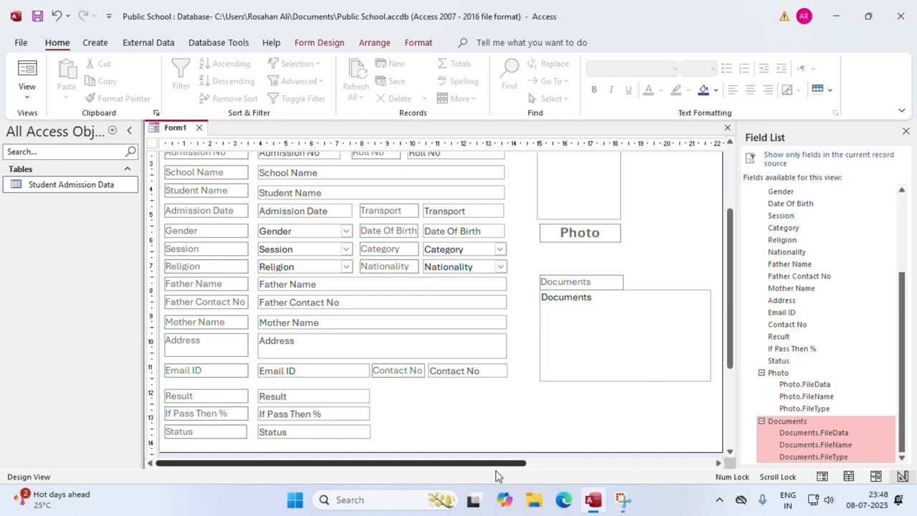
click(545, 373)
click(622, 391)
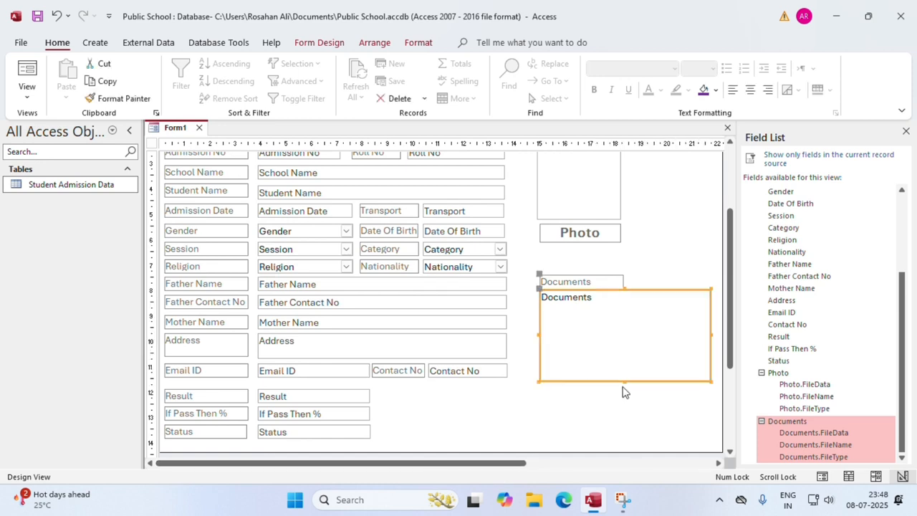
drag(626, 380, 619, 439)
click(527, 403)
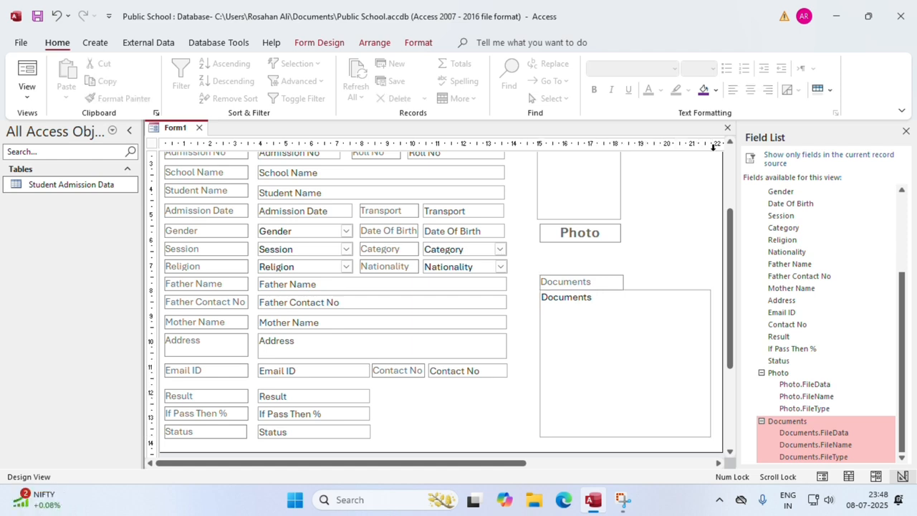
Close the form design and save the form under the name student
scroll(387, 333, up, 2)
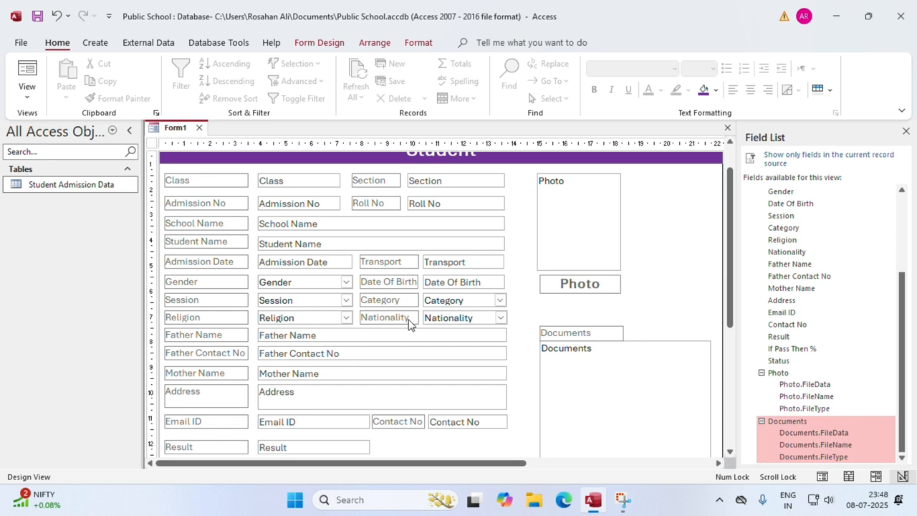
scroll(412, 318, up, 1)
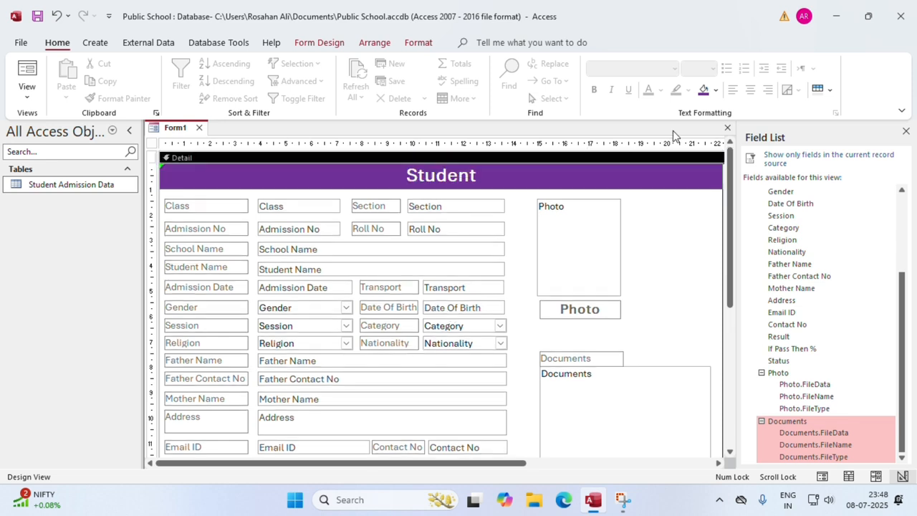
click(728, 128)
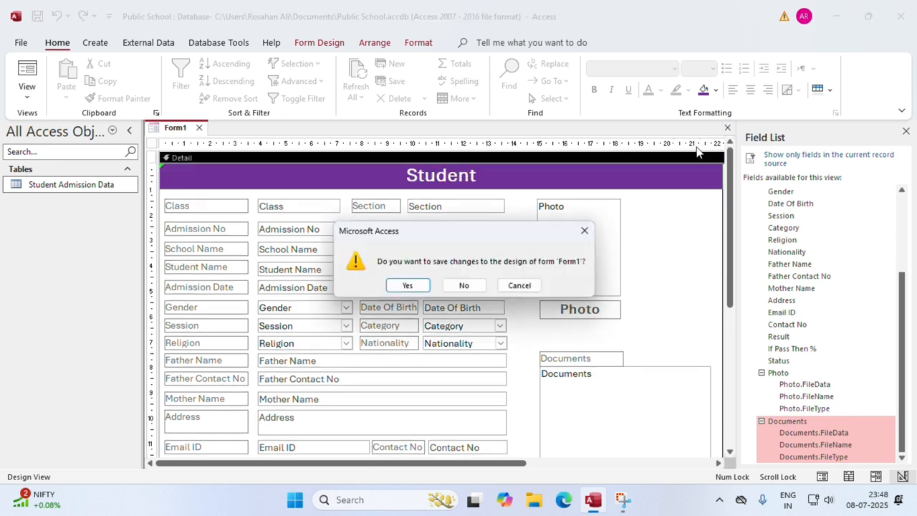
click(408, 285)
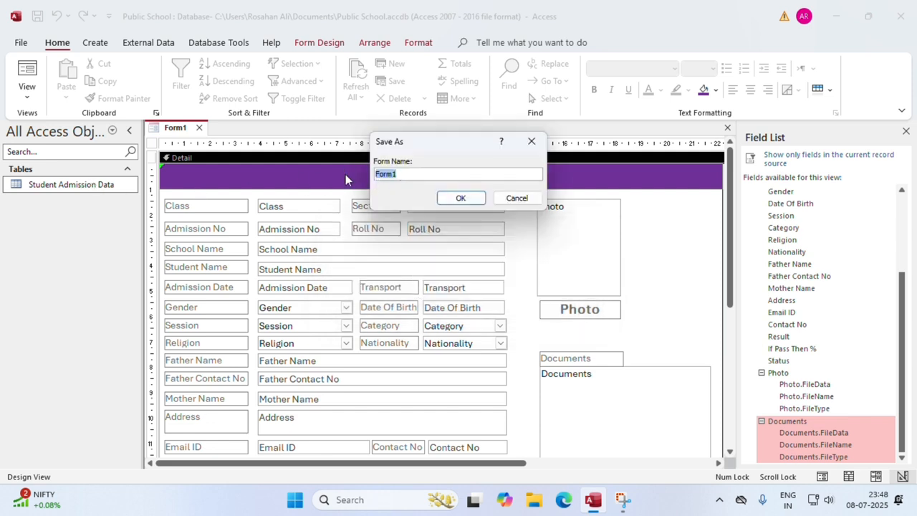
text(student)
click(466, 200)
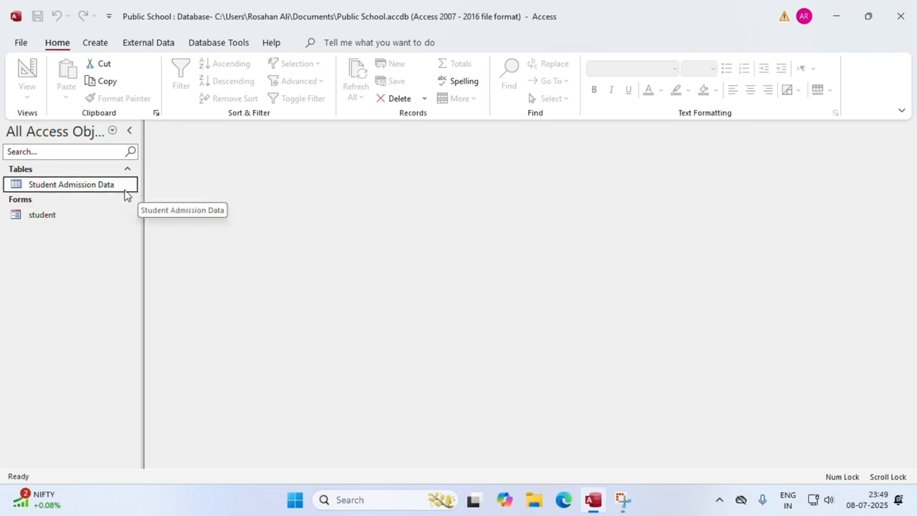
Open the student form in Form View and examine its layout from the heading down to the Status row
double_click(42, 217)
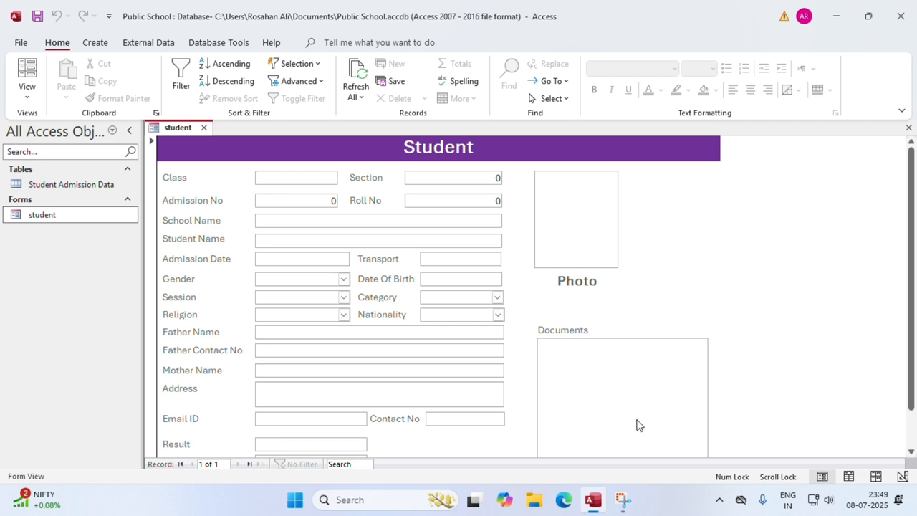
scroll(331, 287, down, 1)
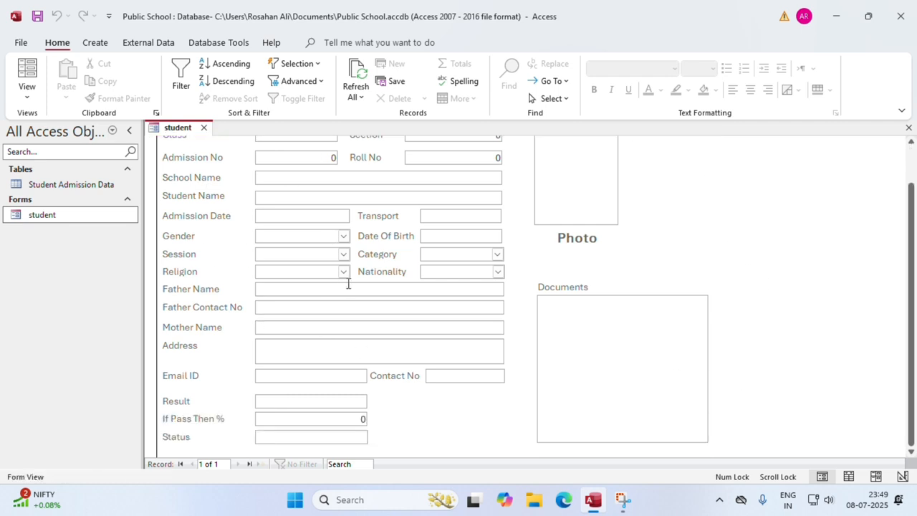
scroll(391, 333, up, 1)
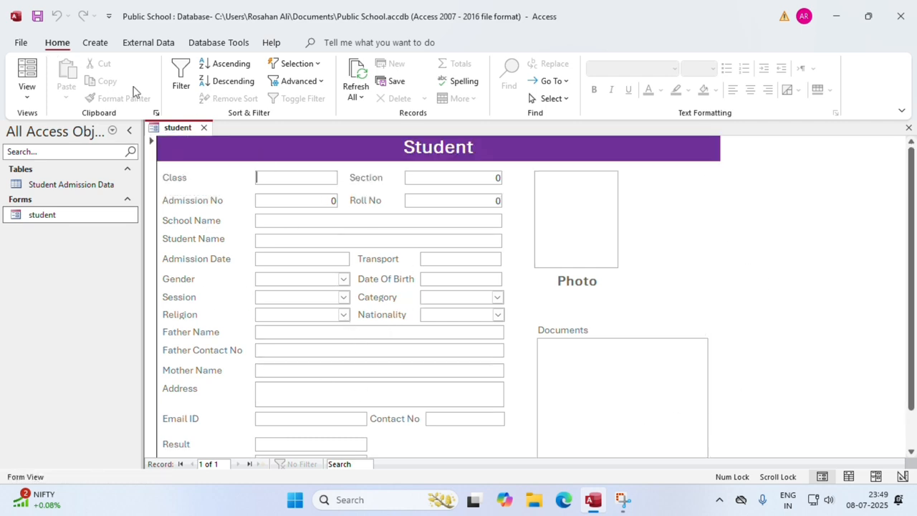
Switch the student form to Design View and close the field list
click(95, 43)
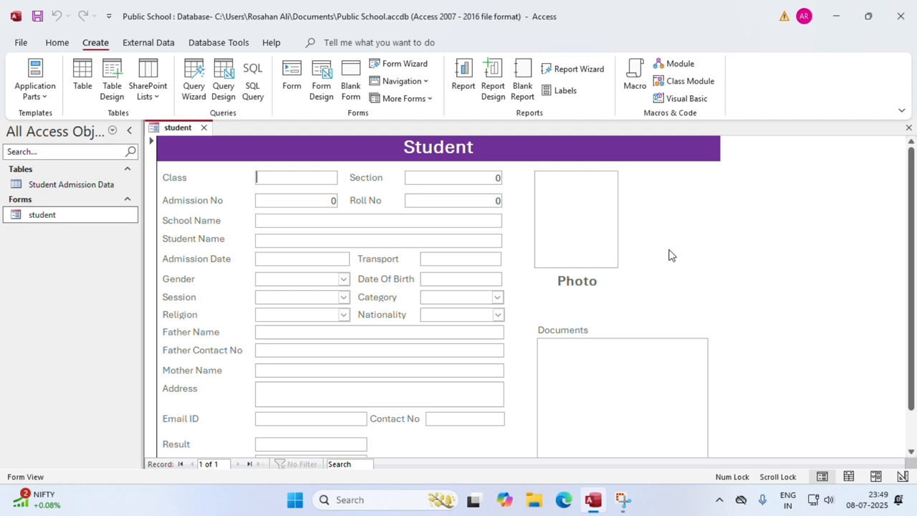
right_click(689, 228)
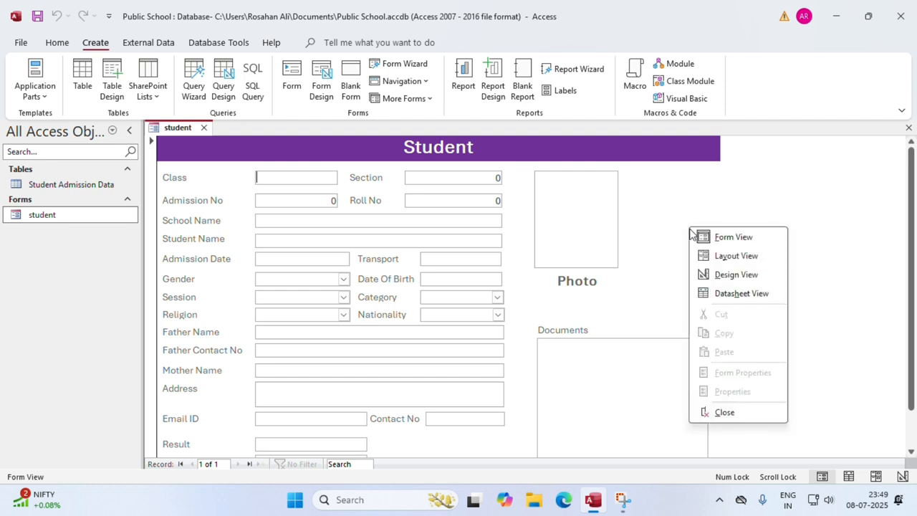
click(729, 276)
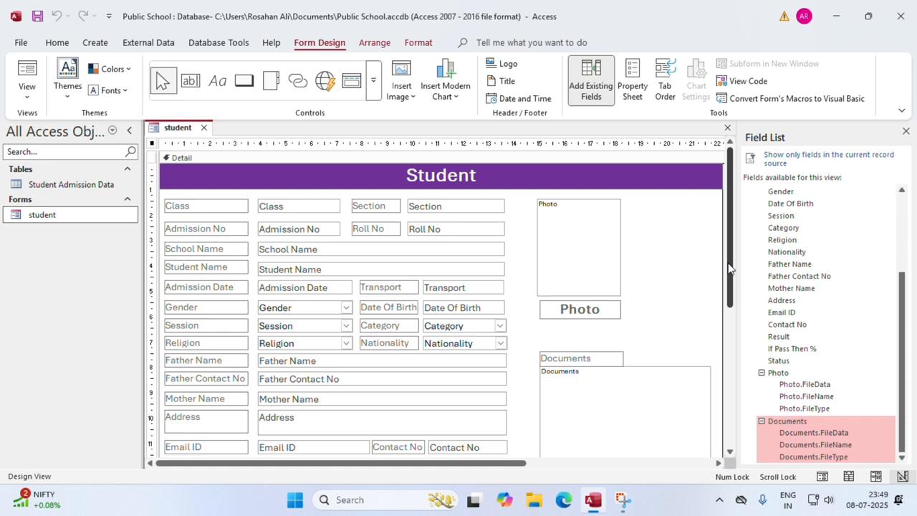
click(904, 131)
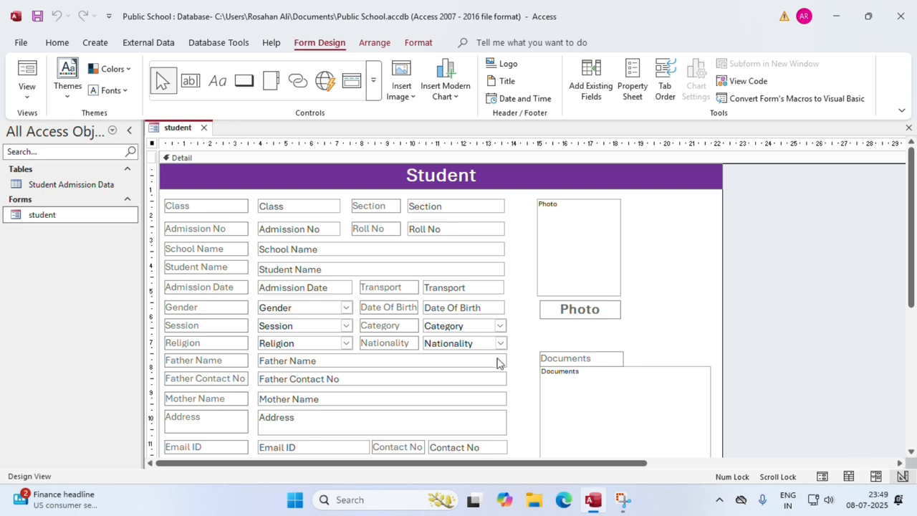
Draw a rectangle about 22 cm wide and 14 cm tall around the heading and all fields in the Detail section
click(373, 81)
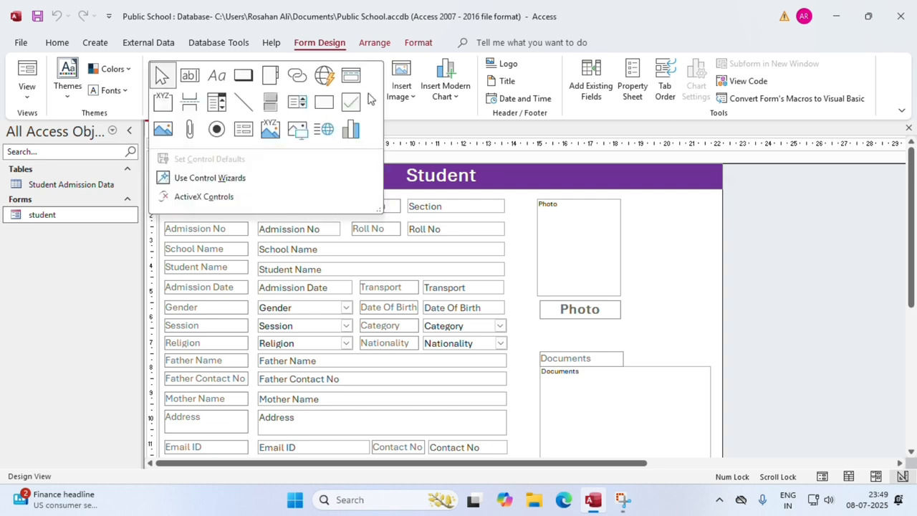
click(322, 105)
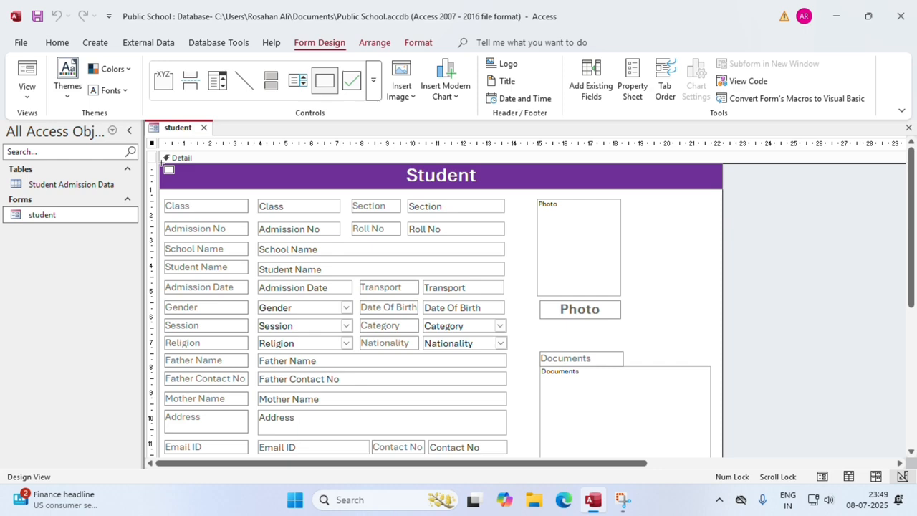
drag(162, 166, 722, 419)
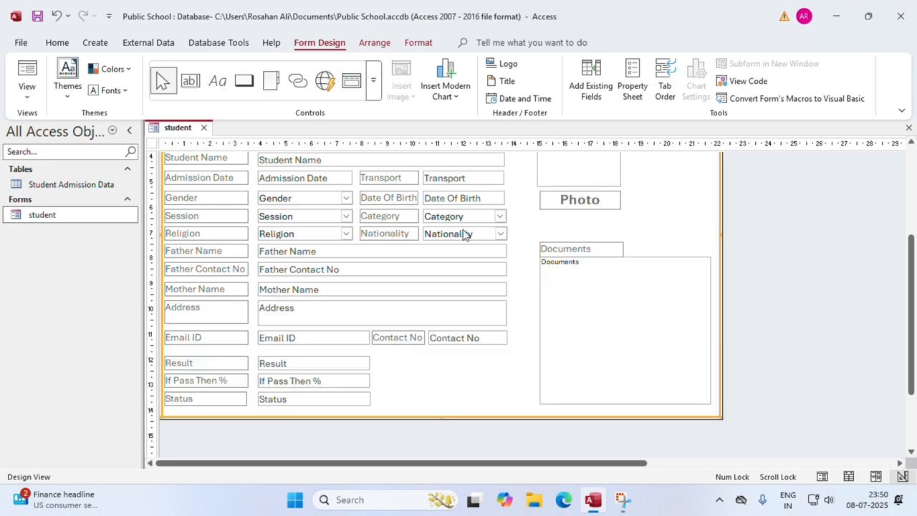
Save and close the student form, and reopen it in Form View to check the frame around the fields
click(654, 231)
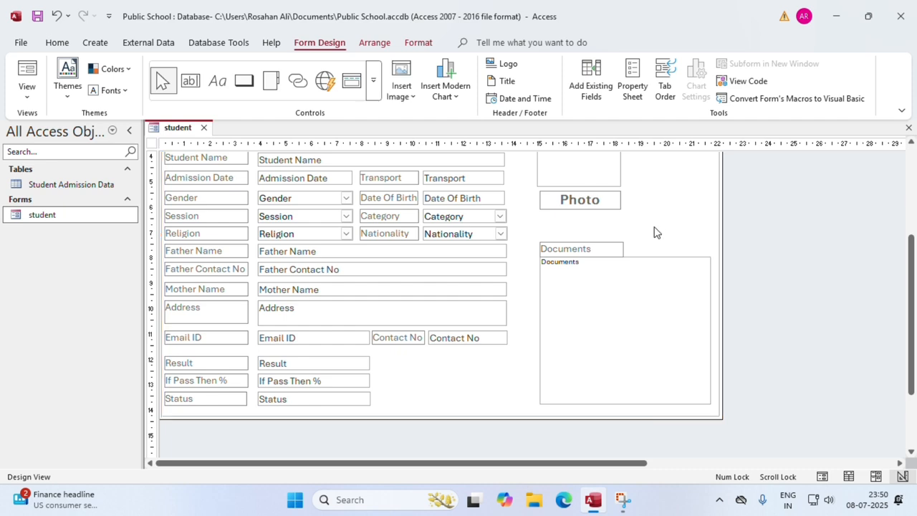
click(908, 128)
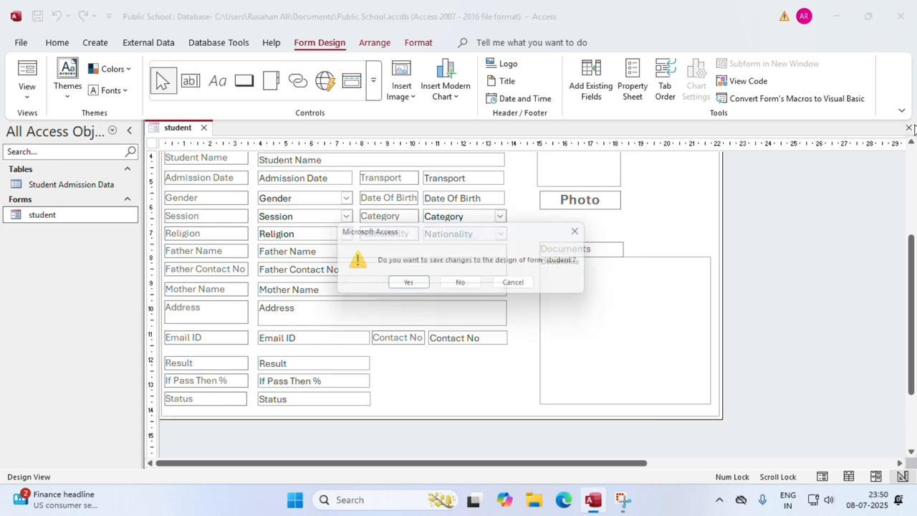
click(408, 285)
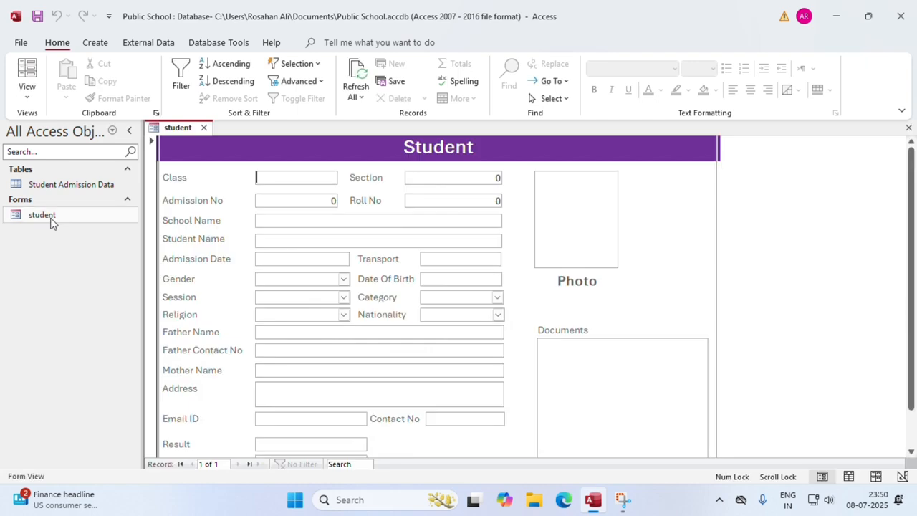
scroll(322, 224, down, 2)
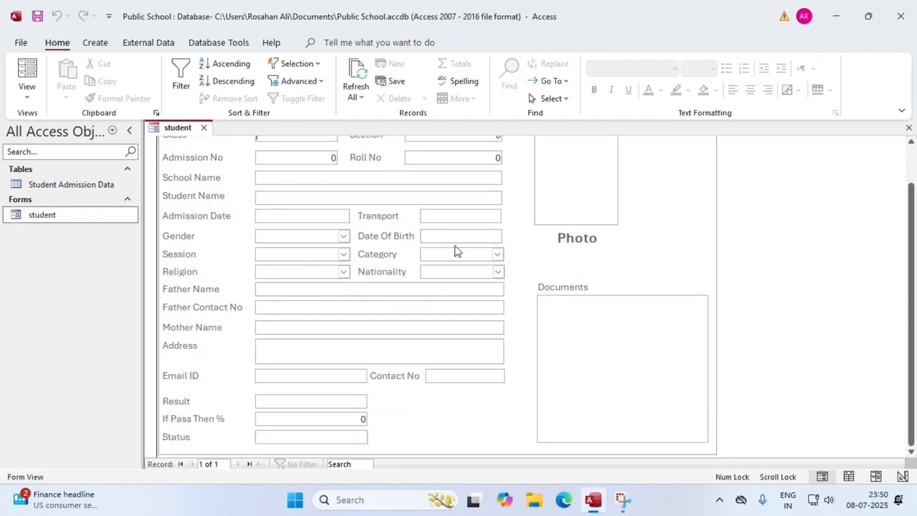
scroll(605, 312, up, 2)
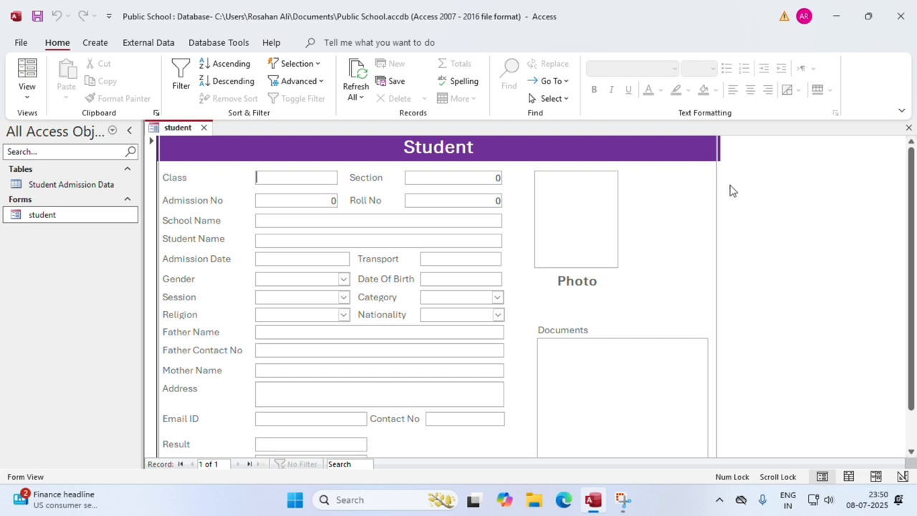
In Design View, narrow the purple Student heading slightly and shift it down so it sits inside the surrounding frame
right_click(758, 179)
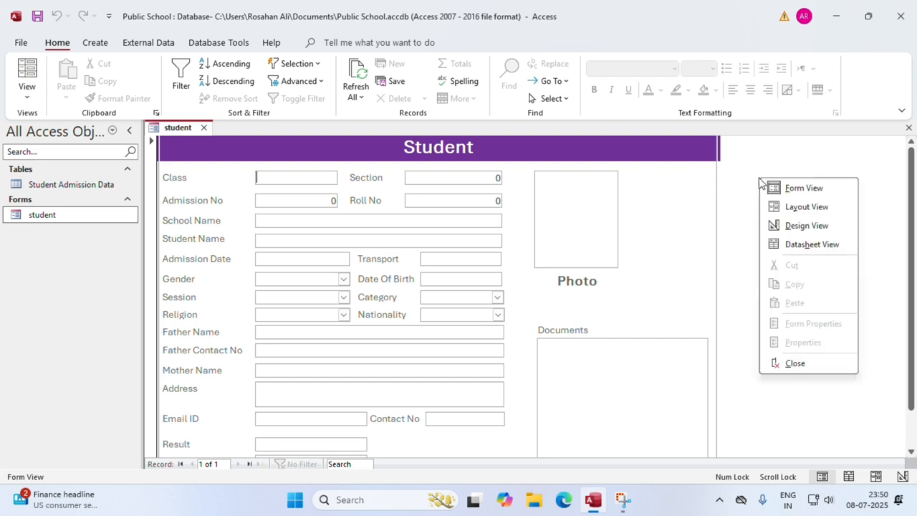
click(798, 227)
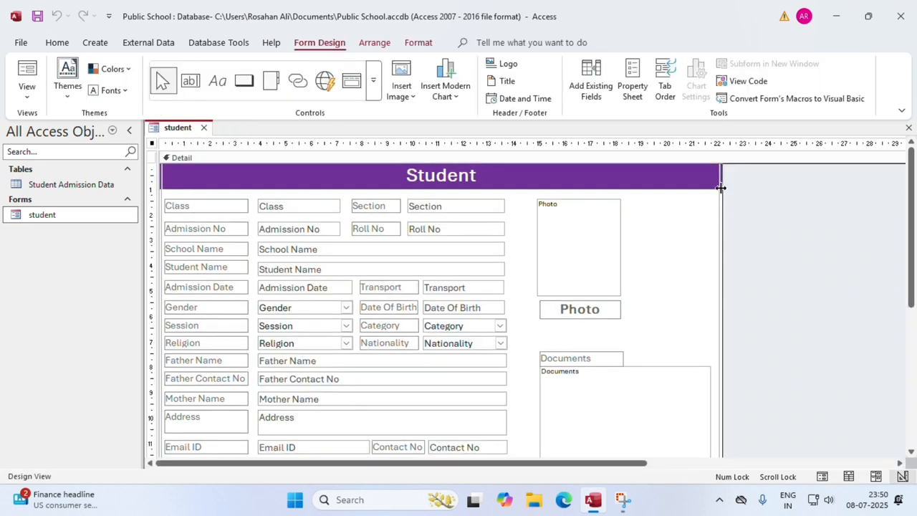
click(705, 176)
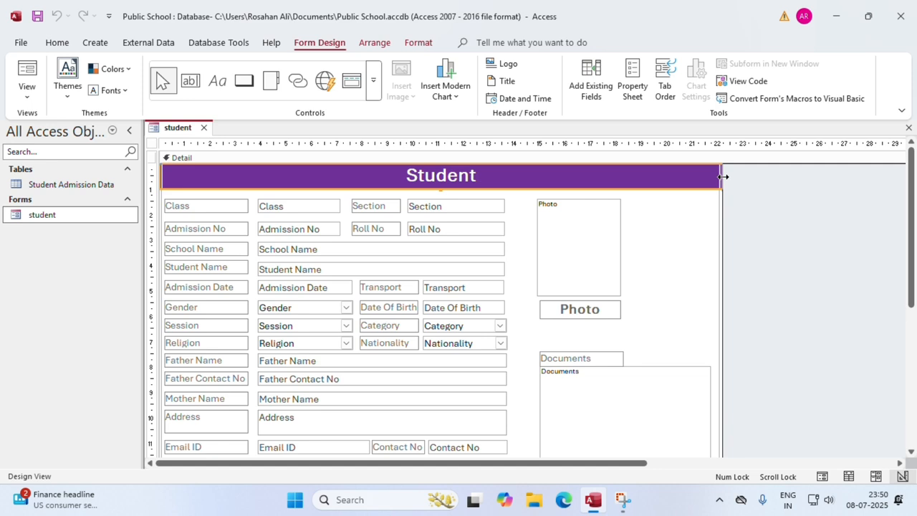
drag(724, 176, 720, 179)
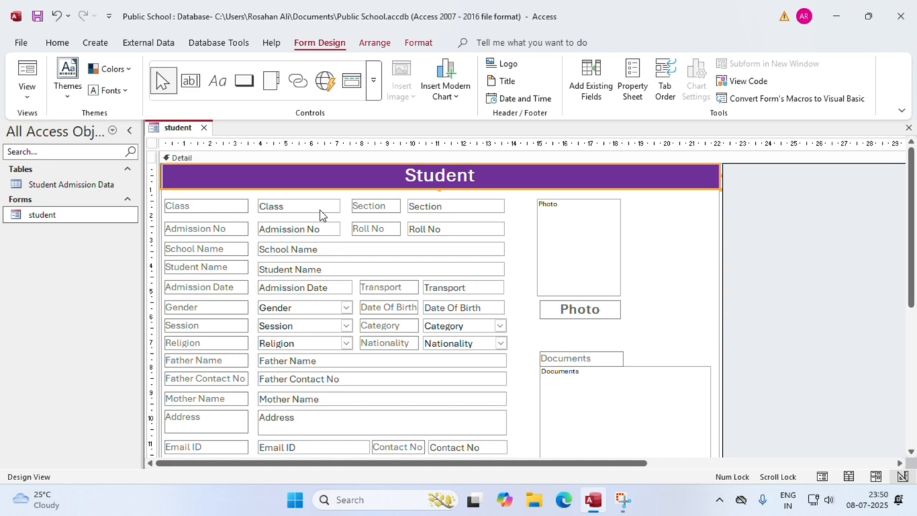
key(Right)
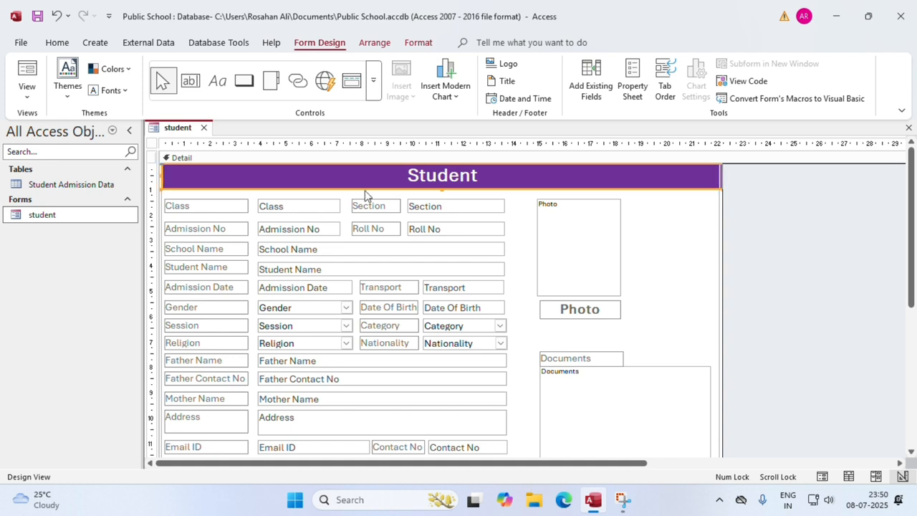
drag(721, 177, 722, 192)
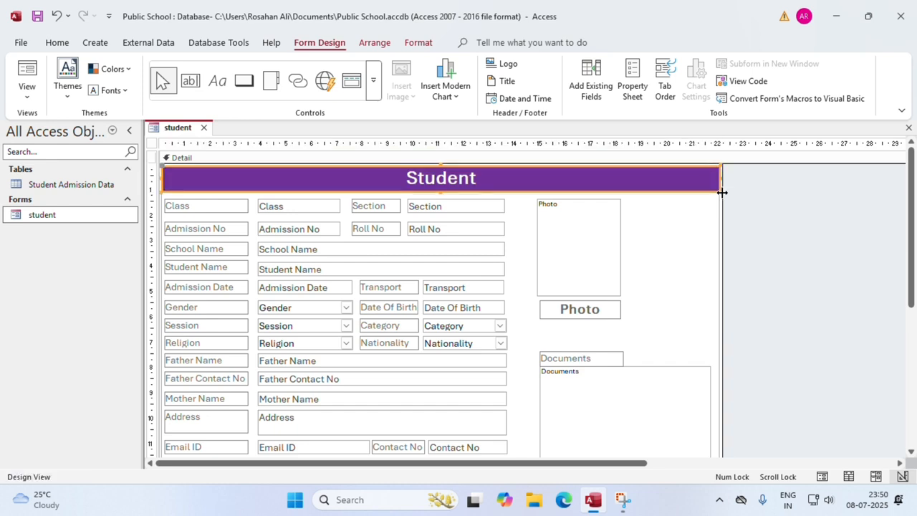
click(699, 227)
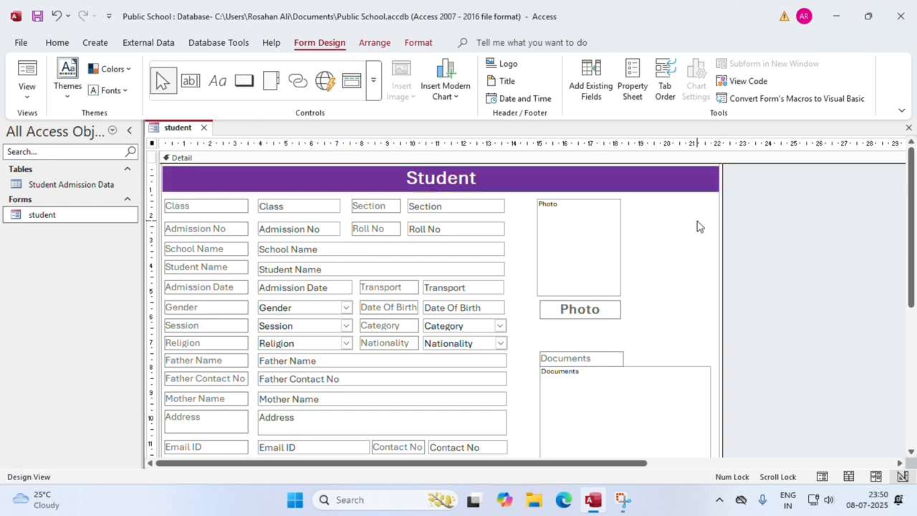
Save and close the student form, and reopen it in Form View to check the adjusted heading and frame
click(907, 128)
click(418, 288)
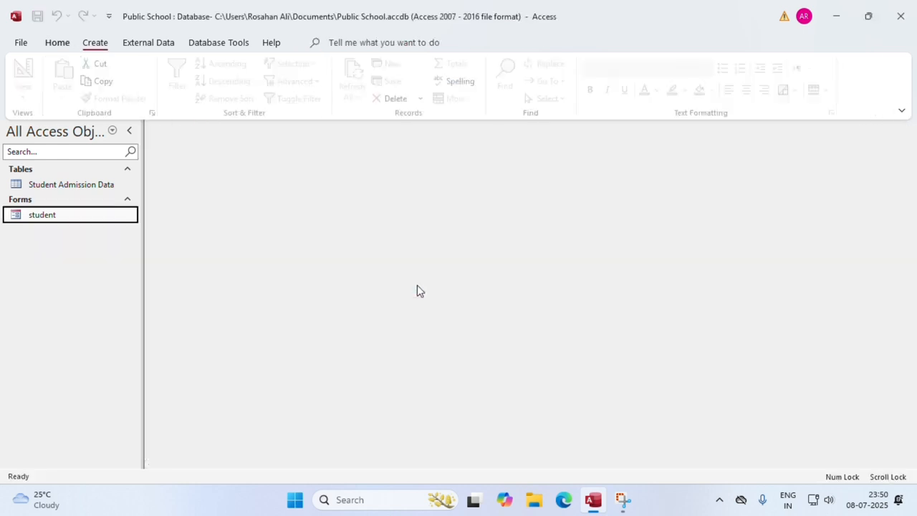
double_click(58, 216)
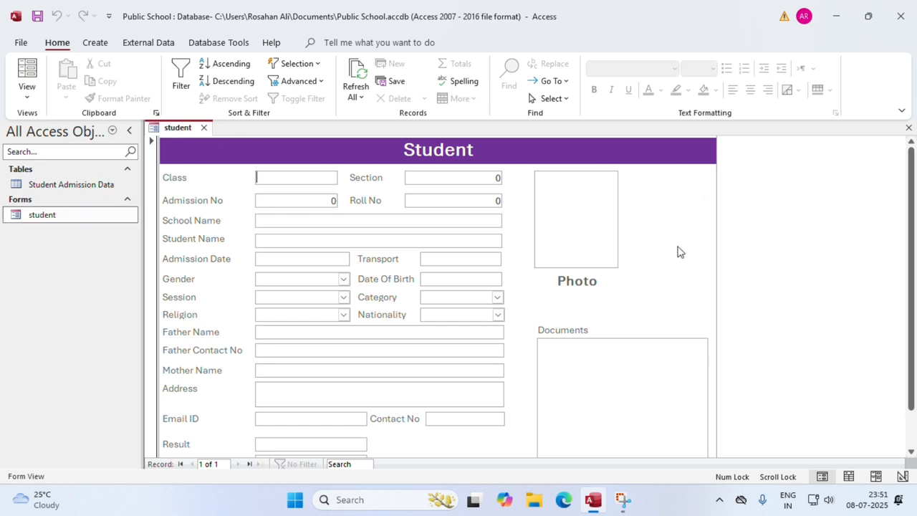
scroll(679, 251, down, 3)
scroll(523, 313, up, 3)
In Design View, draw a command button about 2 cm wide and 0.7 cm tall beside the Photo box, under the heading
right_click(770, 194)
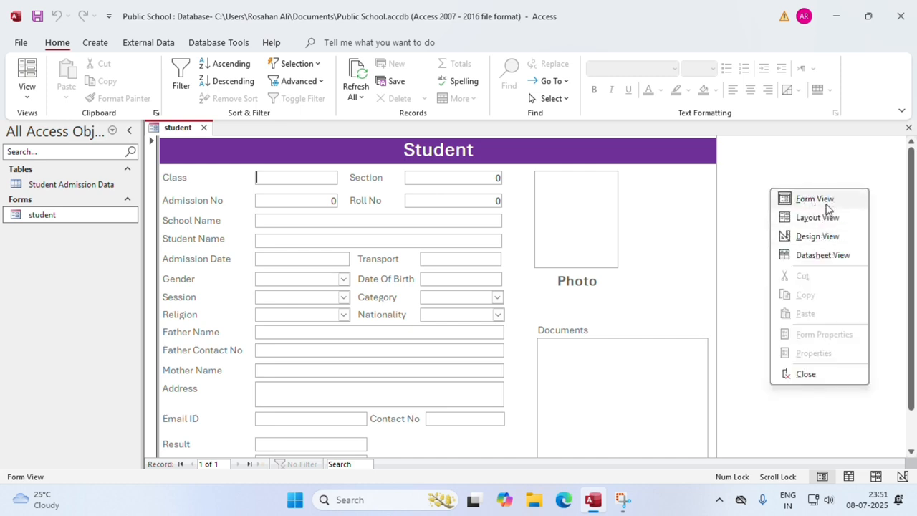
click(816, 236)
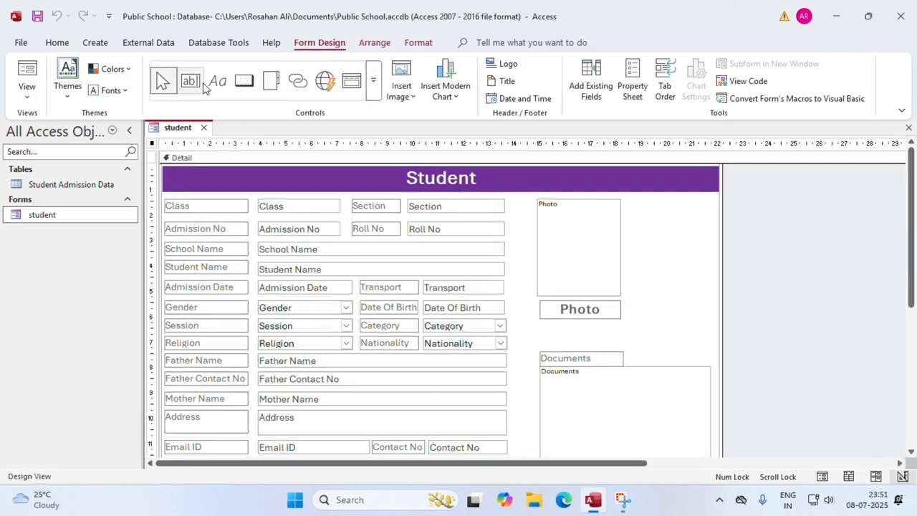
click(373, 81)
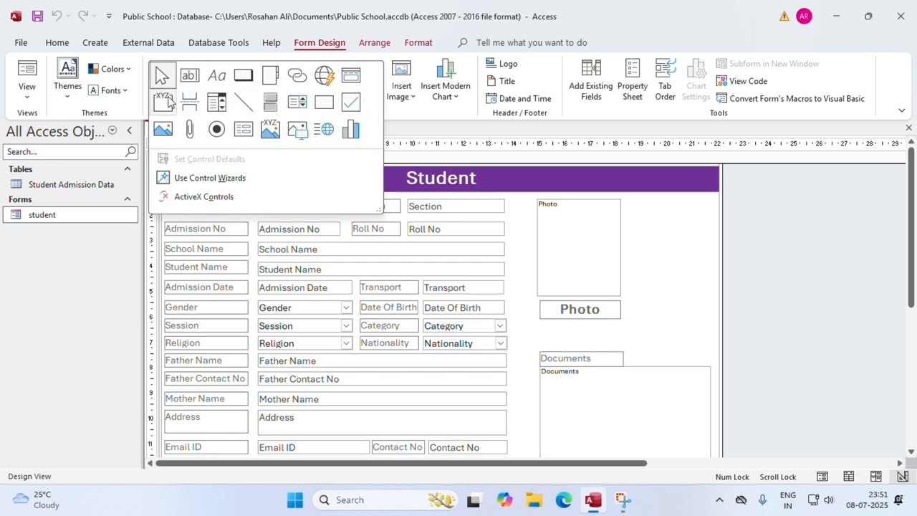
click(244, 77)
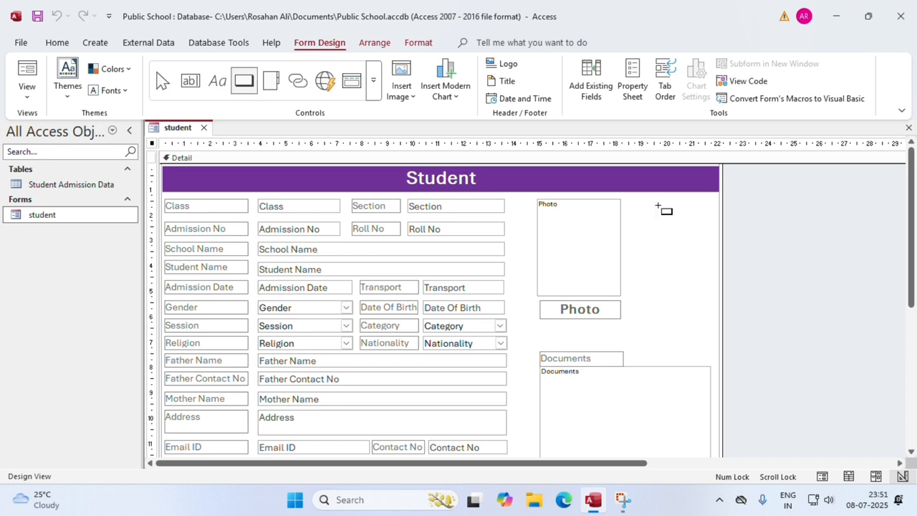
drag(659, 207, 713, 226)
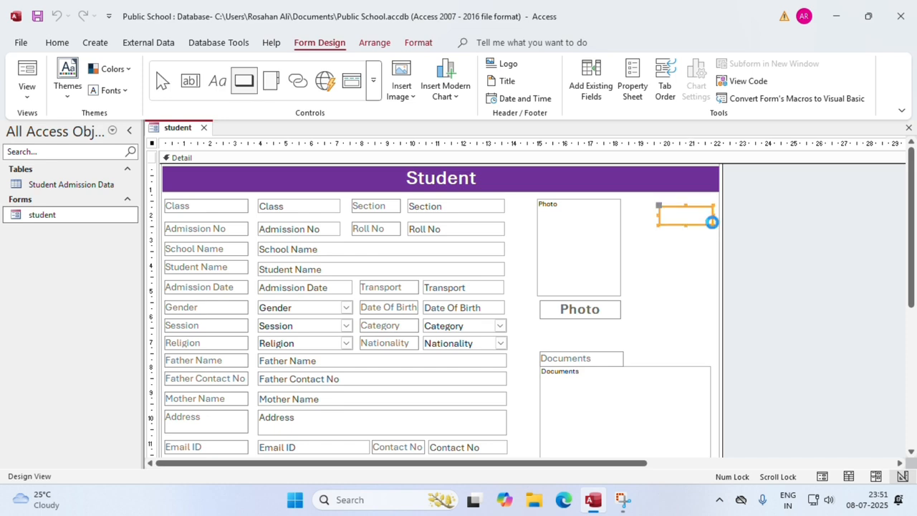
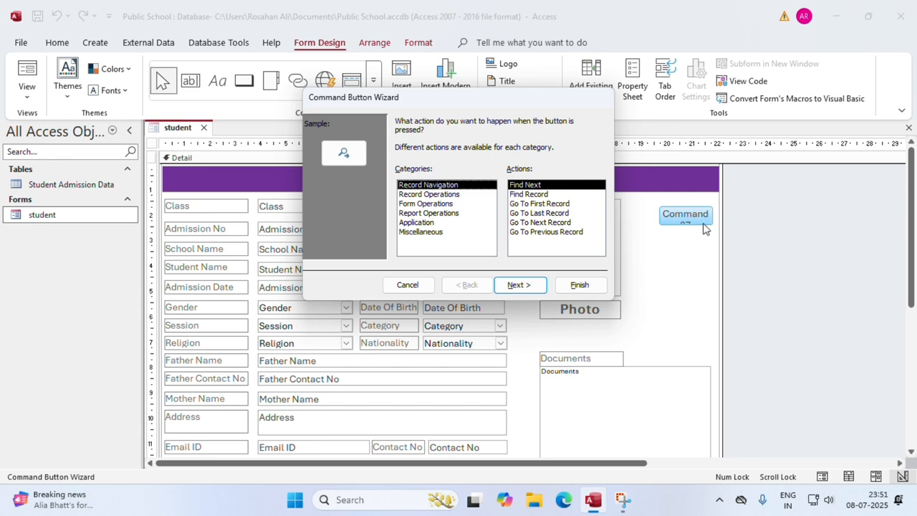
Assign the Add New Record action from the Record Operations category to the new command button
click(429, 197)
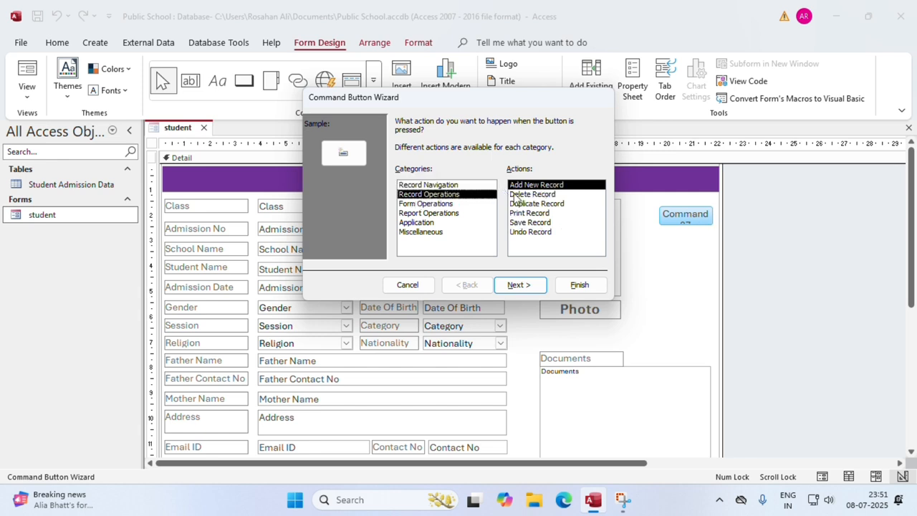
click(541, 187)
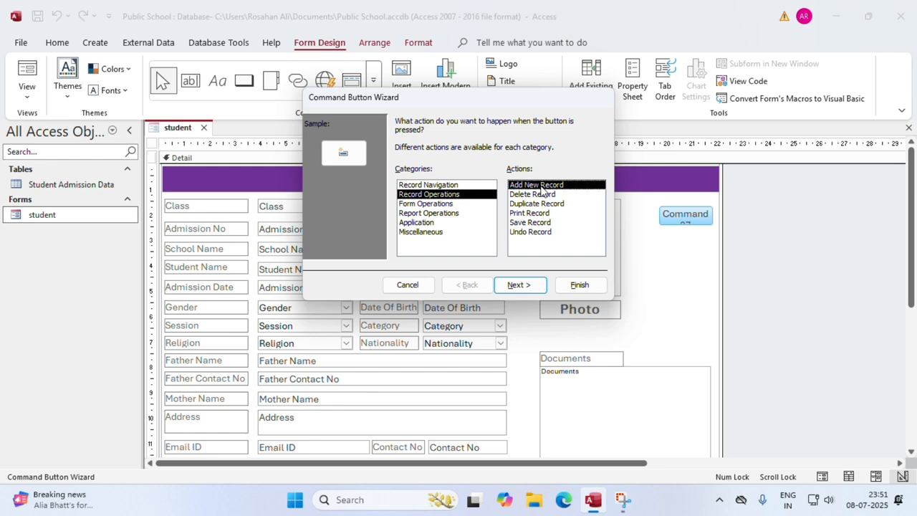
click(531, 286)
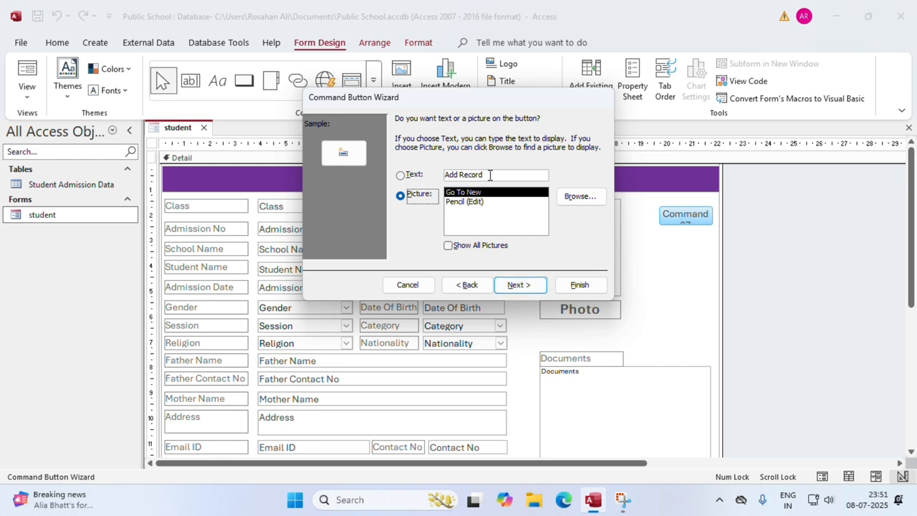
Give the button the text NEW instead of a picture, finish the wizard and enlarge the button to about 2.2 by 0.9 cm
drag(490, 175, 408, 170)
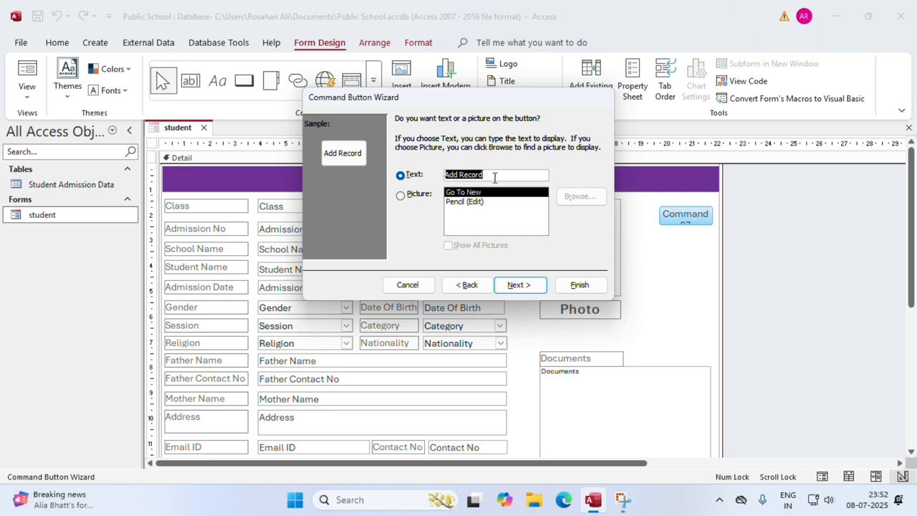
click(401, 195)
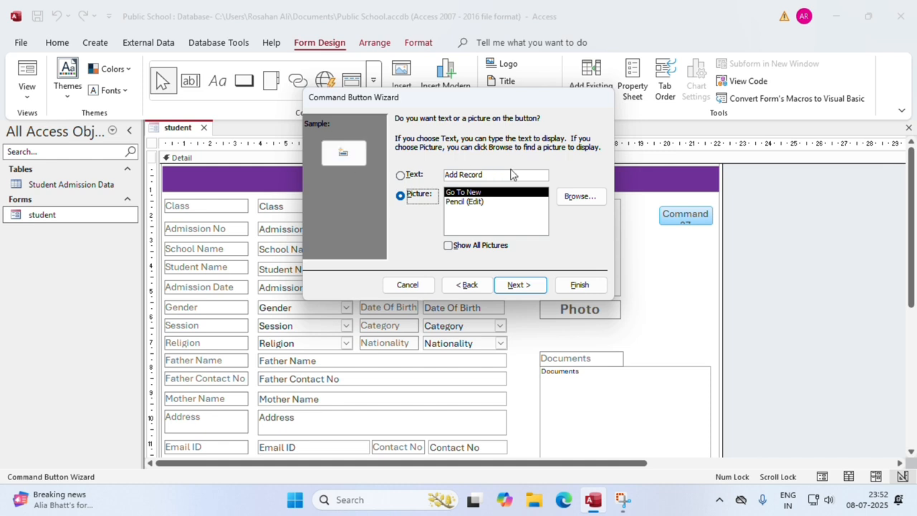
click(417, 174)
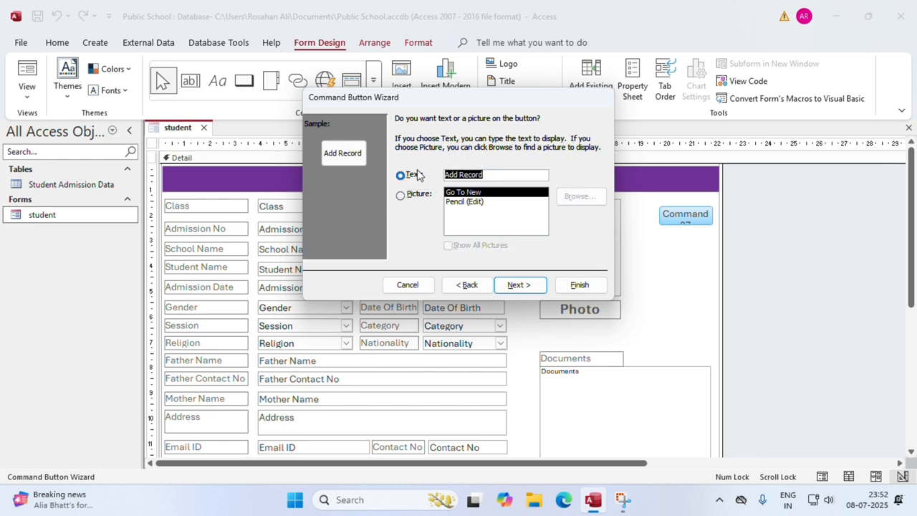
text(N)
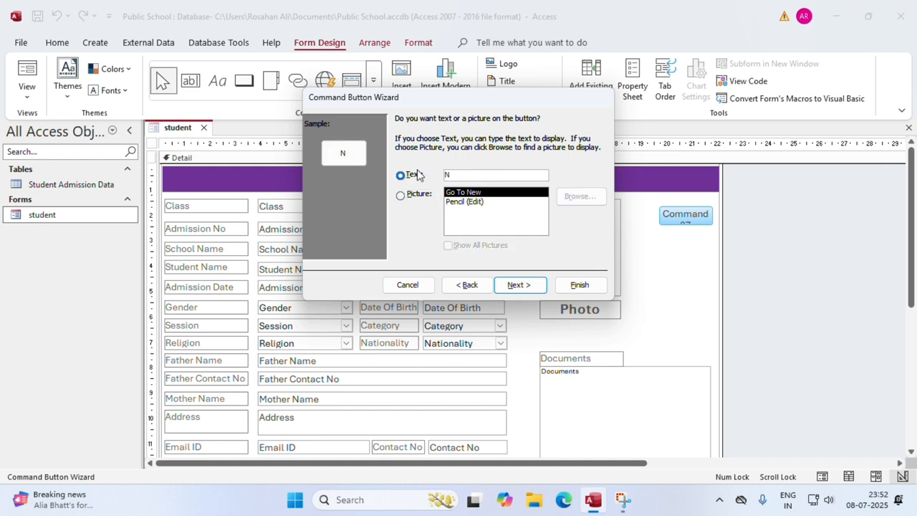
text(EW)
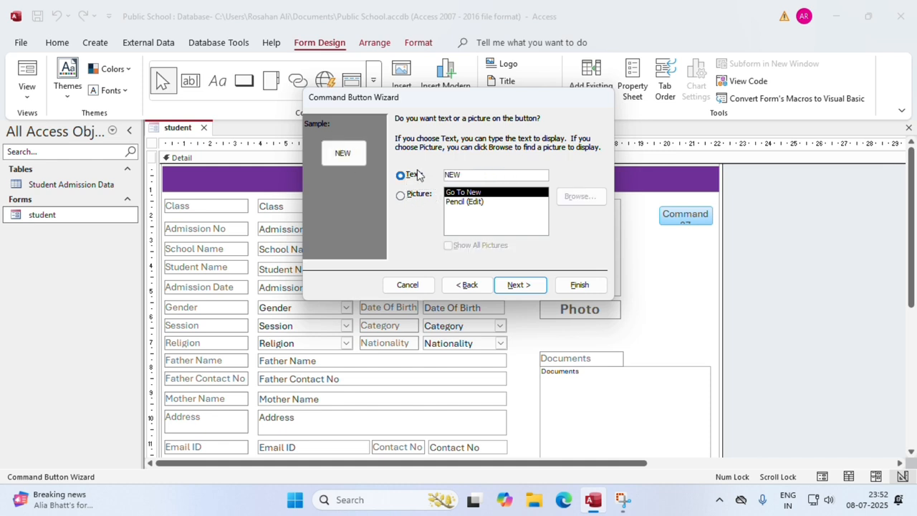
click(525, 287)
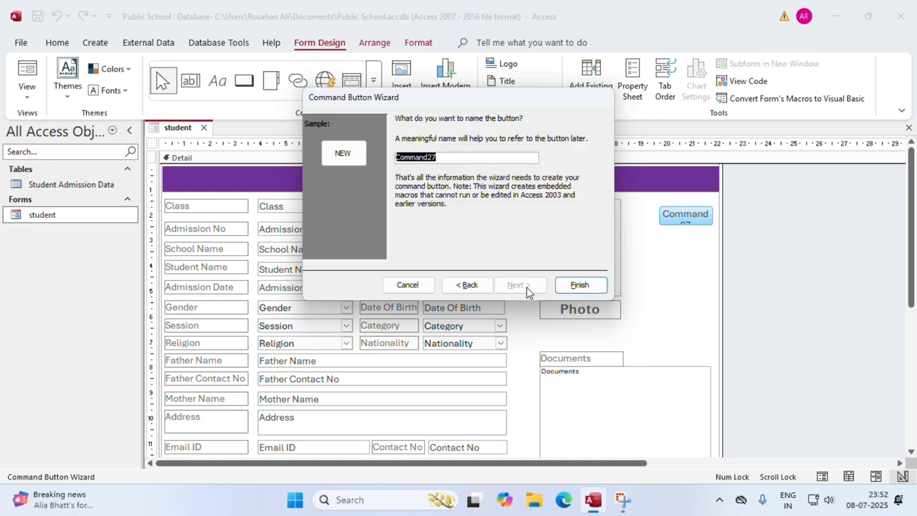
click(577, 285)
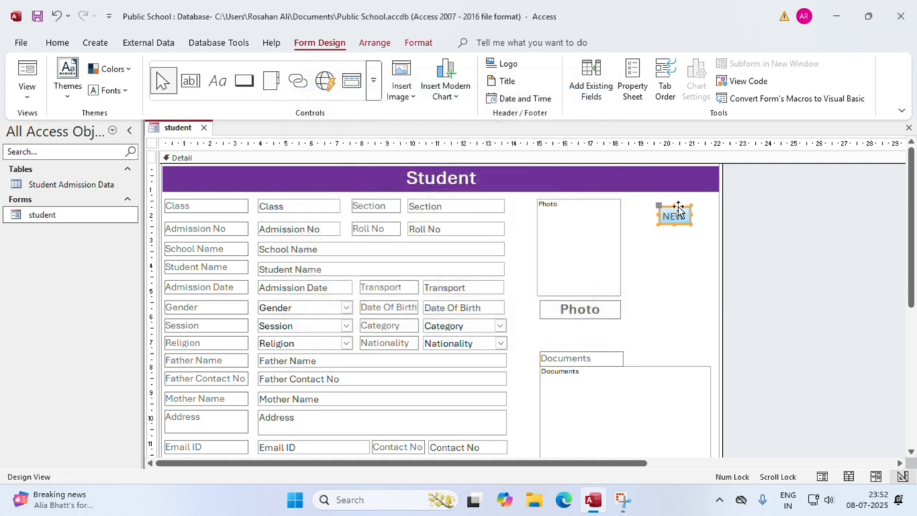
drag(692, 227, 713, 224)
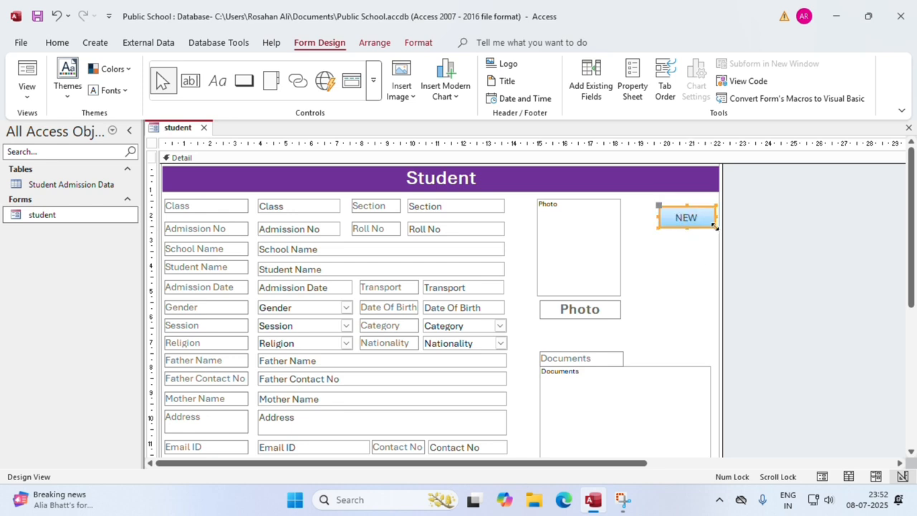
click(704, 256)
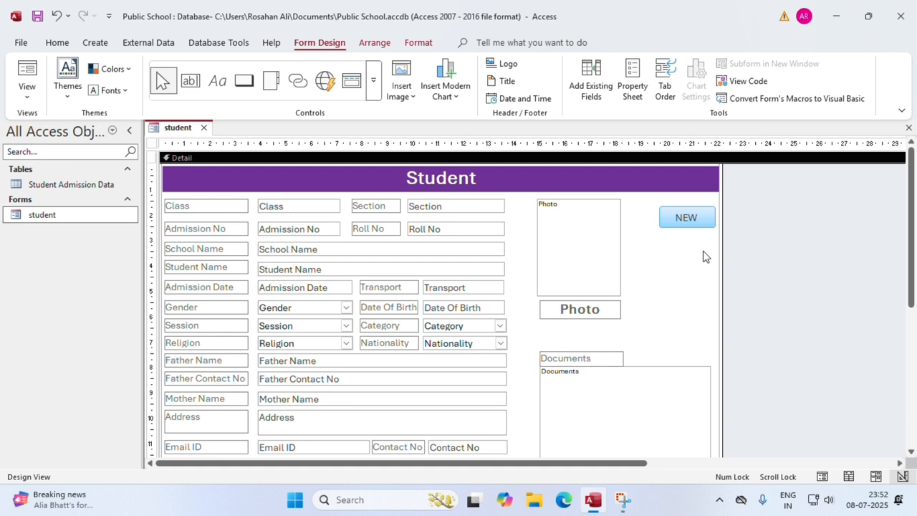
Draw a command button about 2.1 by 0.6 cm below NEW and assign it the Save Record action from Record Operations
click(244, 81)
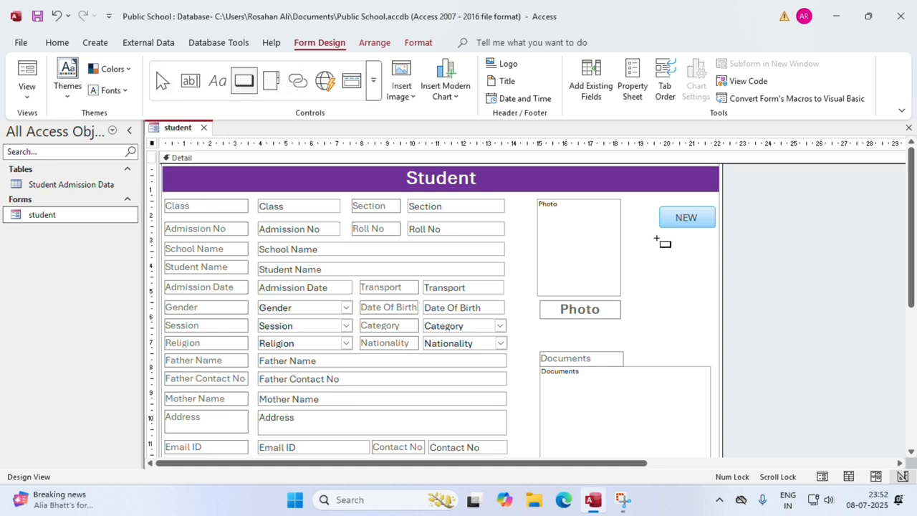
drag(660, 238, 714, 254)
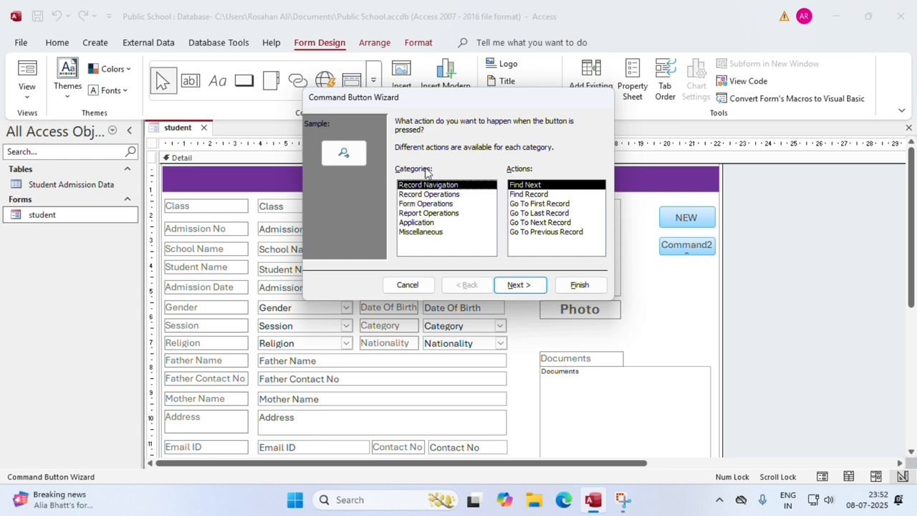
click(425, 195)
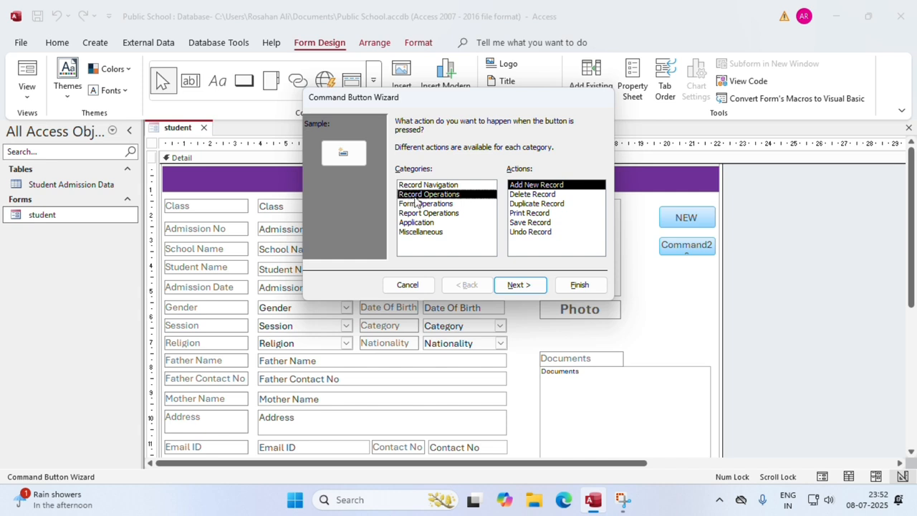
click(548, 226)
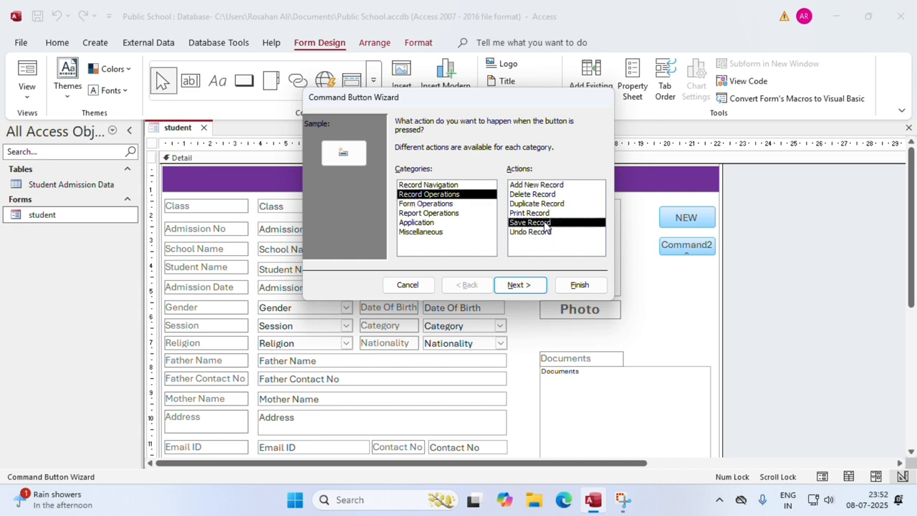
click(530, 285)
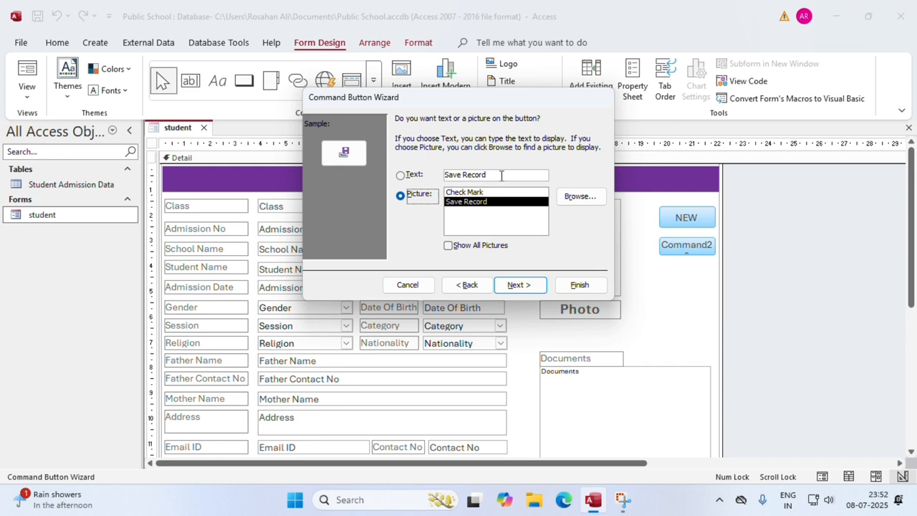
Give the button the text Save, finish the wizard and enlarge the button to about 2.1 by 0.8 cm
drag(500, 175, 462, 173)
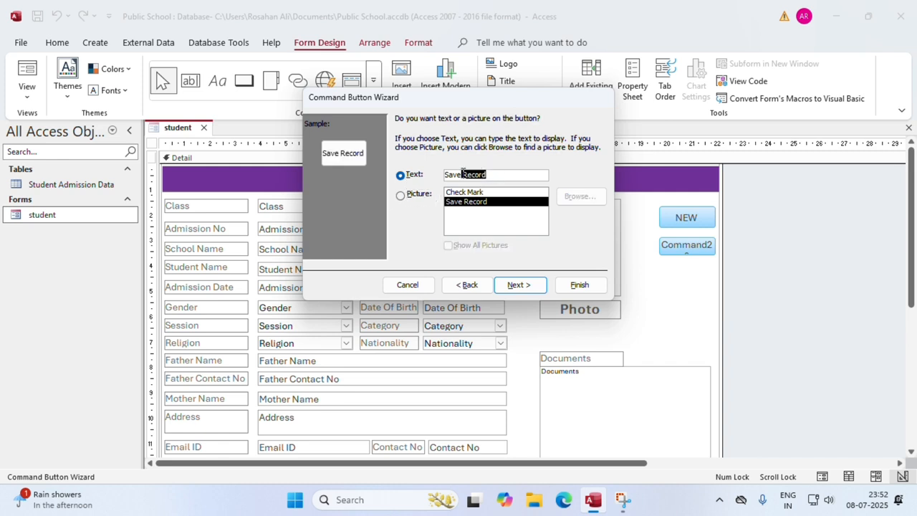
key(BackSpace)
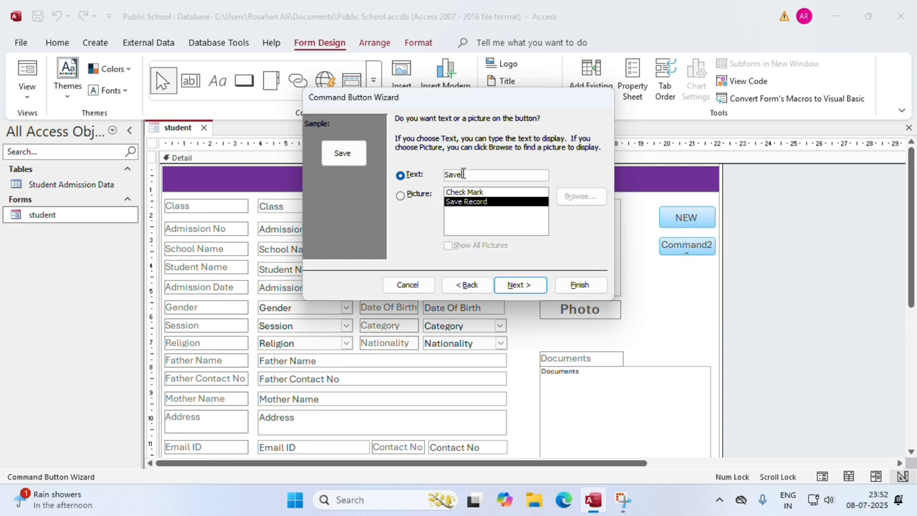
click(532, 290)
click(579, 285)
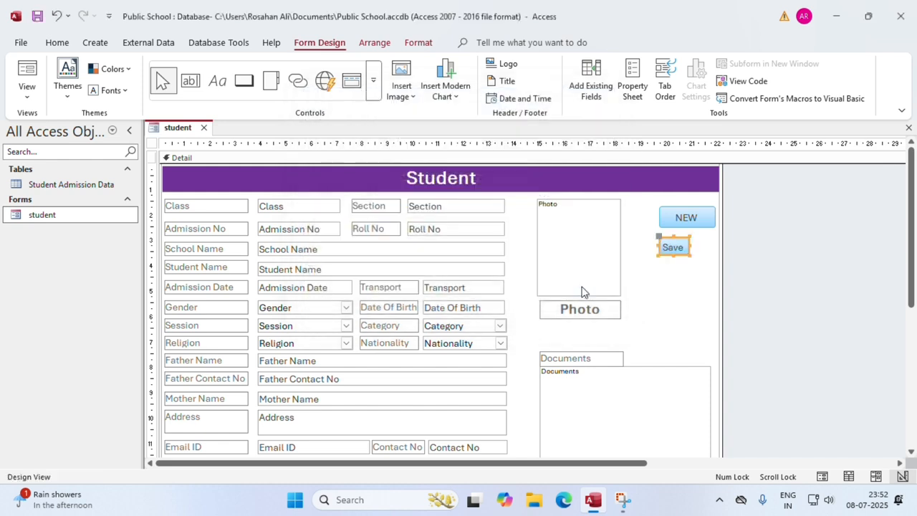
drag(689, 246, 715, 247)
drag(659, 247, 661, 246)
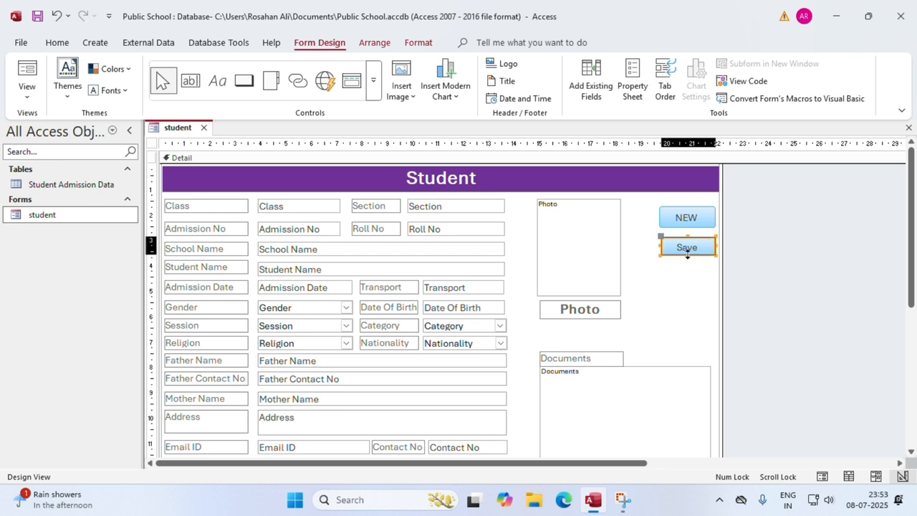
click(693, 293)
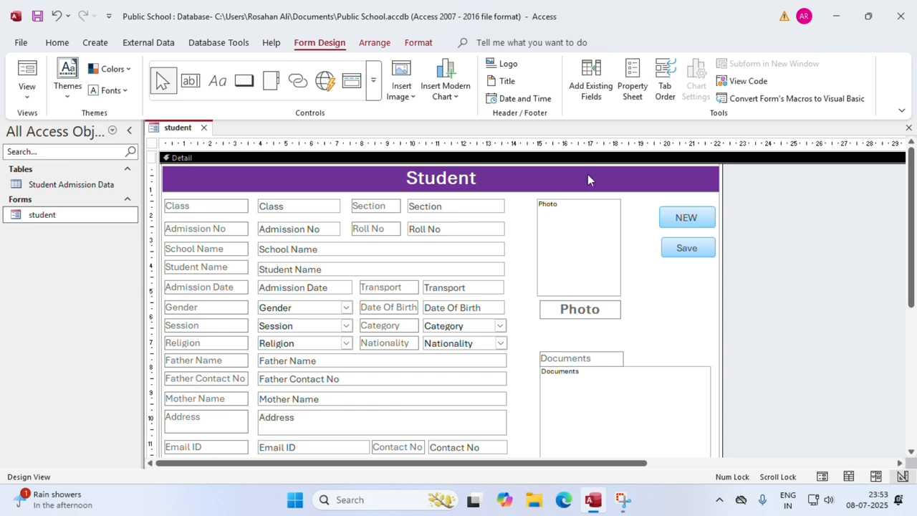
Draw a command button about 2.1 by 0.7 cm below Save and assign it the Delete Record action from Record Operations
click(243, 81)
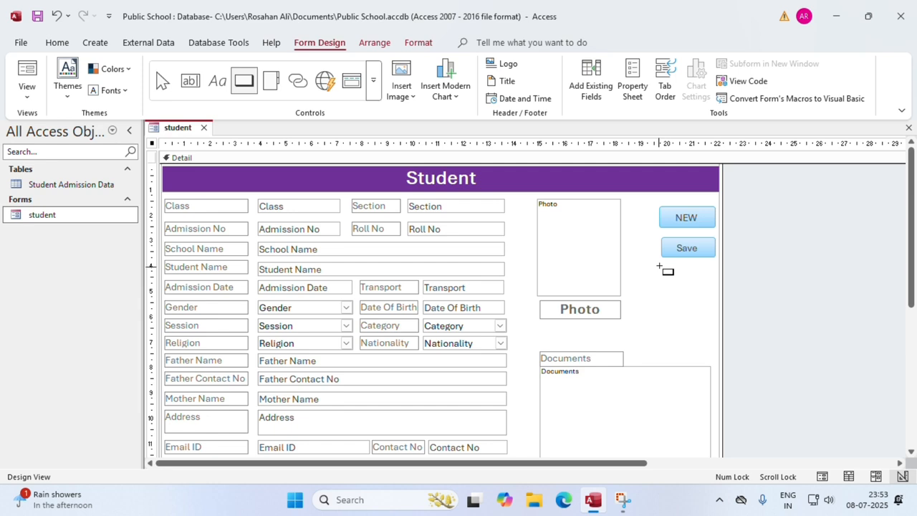
drag(659, 266, 714, 285)
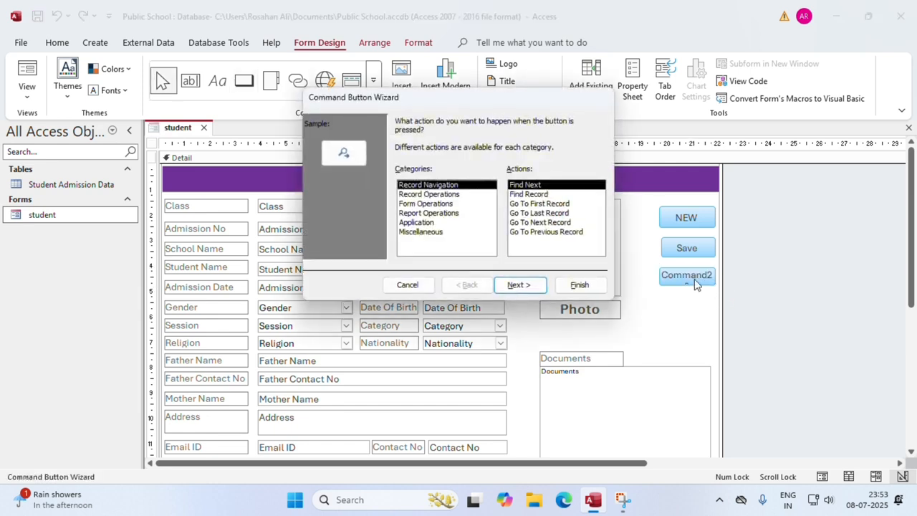
click(443, 196)
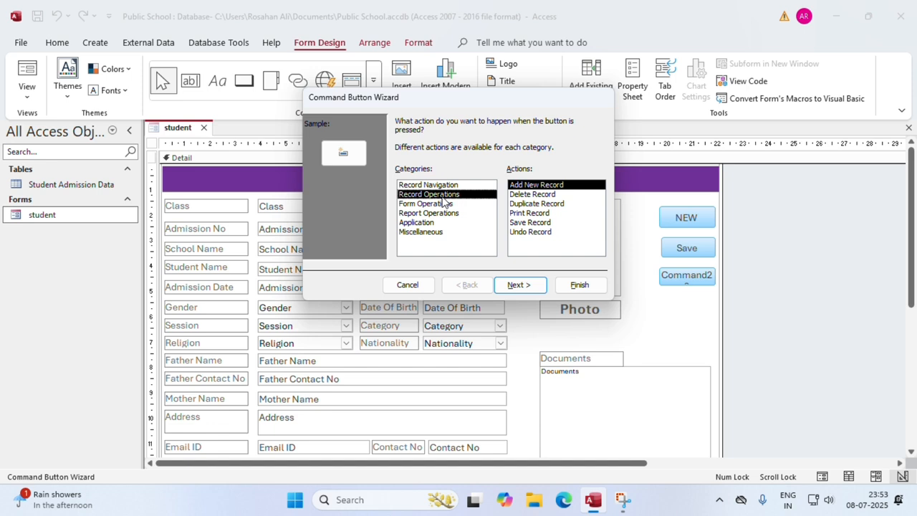
click(530, 194)
click(531, 287)
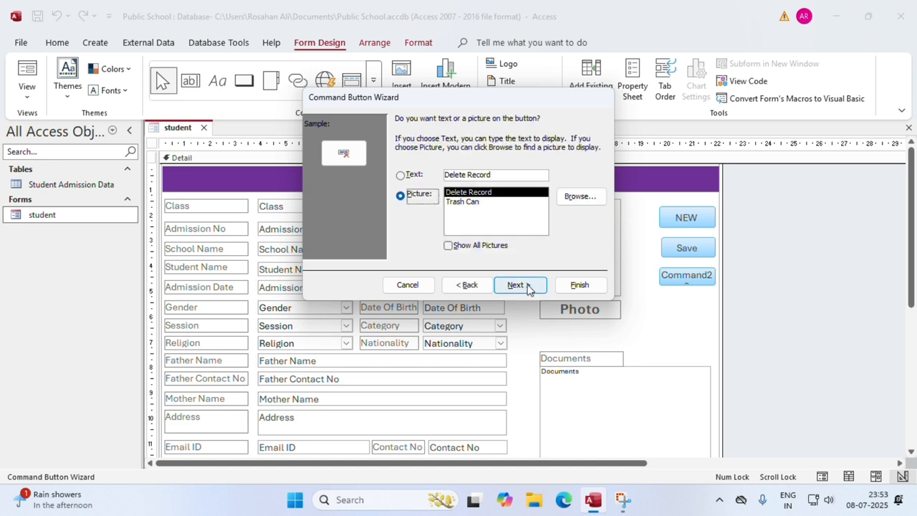
Label the new button with the text Delete instead of a picture and finish the wizard
drag(508, 175, 467, 174)
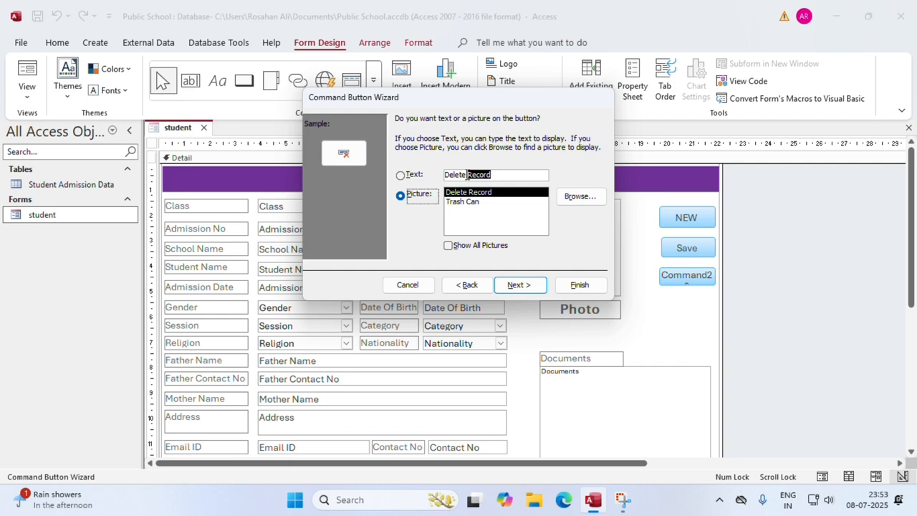
key(BackSpace)
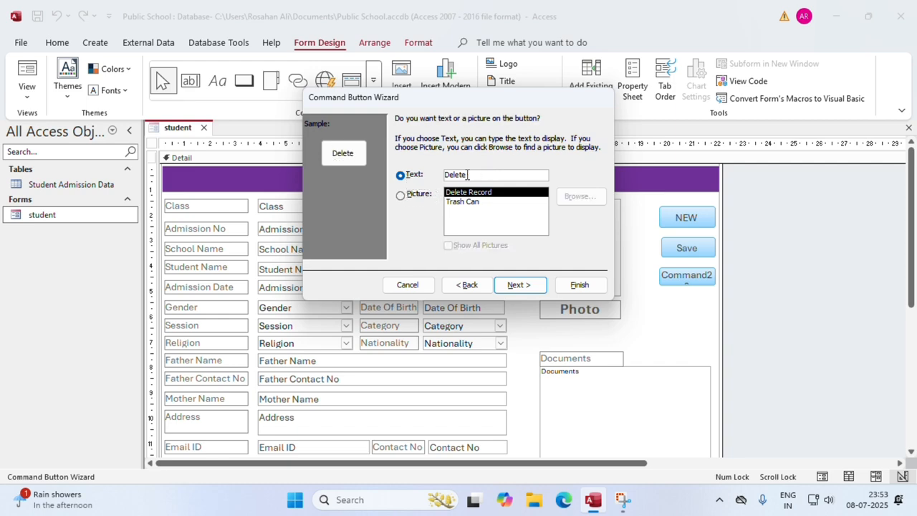
click(530, 285)
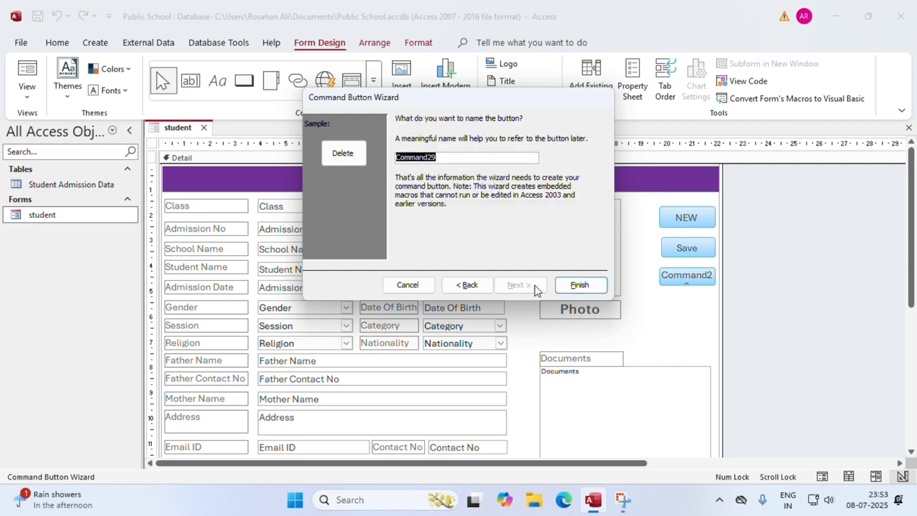
click(579, 285)
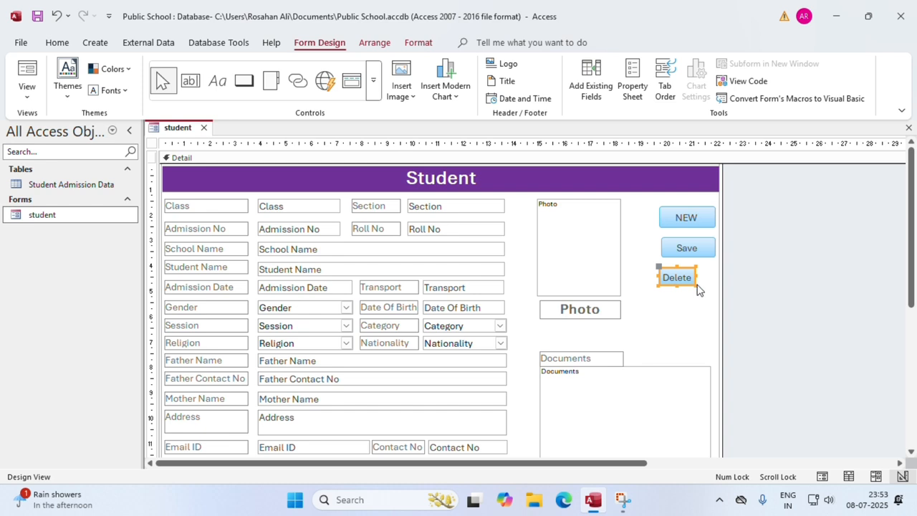
Enlarge the Delete button to about 2.1 by 0.8 cm, with its side edges aligned with the Save button
drag(697, 286, 715, 286)
drag(658, 286, 664, 288)
click(668, 299)
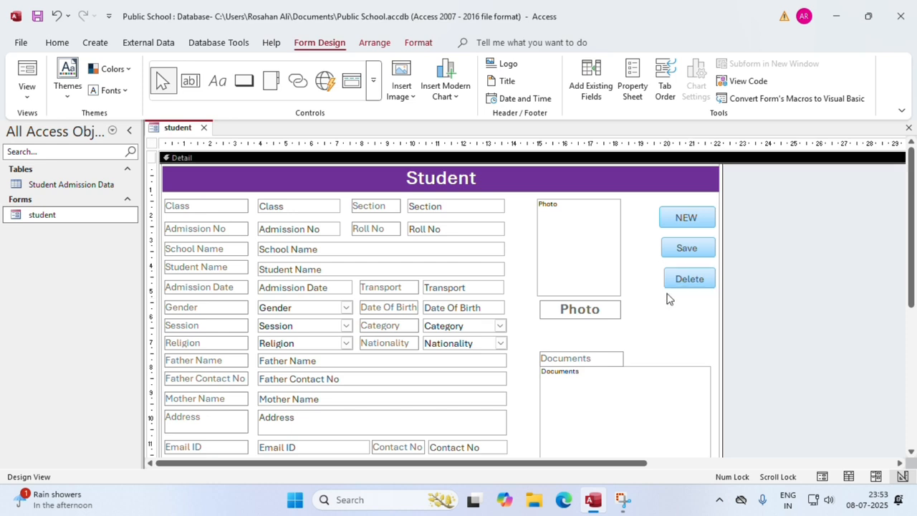
click(668, 278)
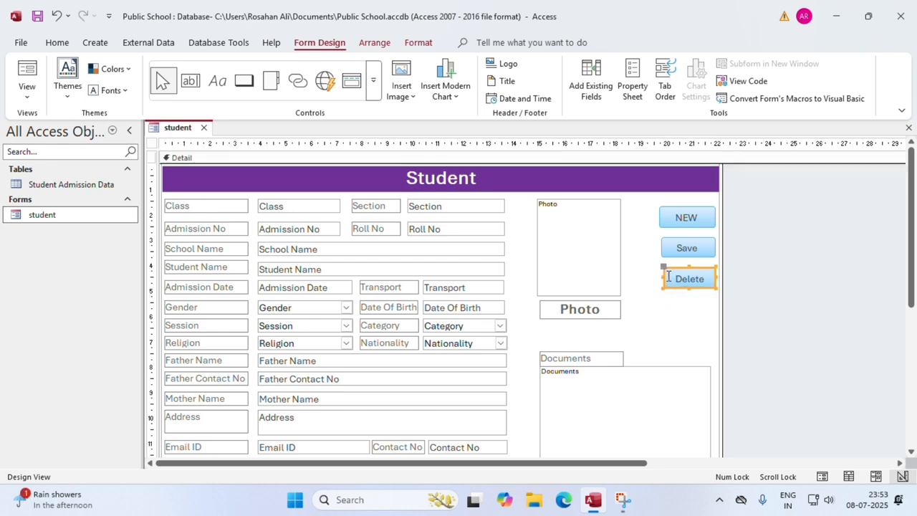
drag(664, 277, 661, 276)
click(669, 307)
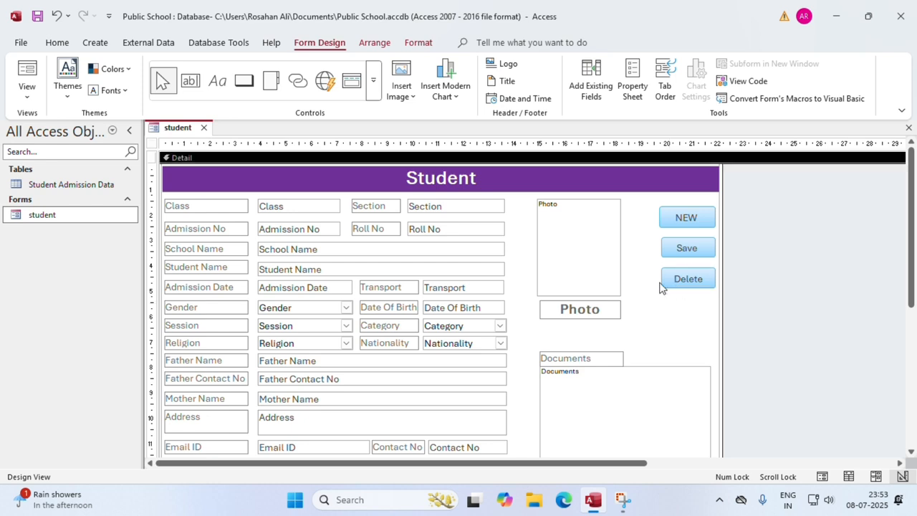
Draw a command button about 2 by 1 cm below Delete, with the Print Record action from Record Operations and the Printer picture
click(244, 80)
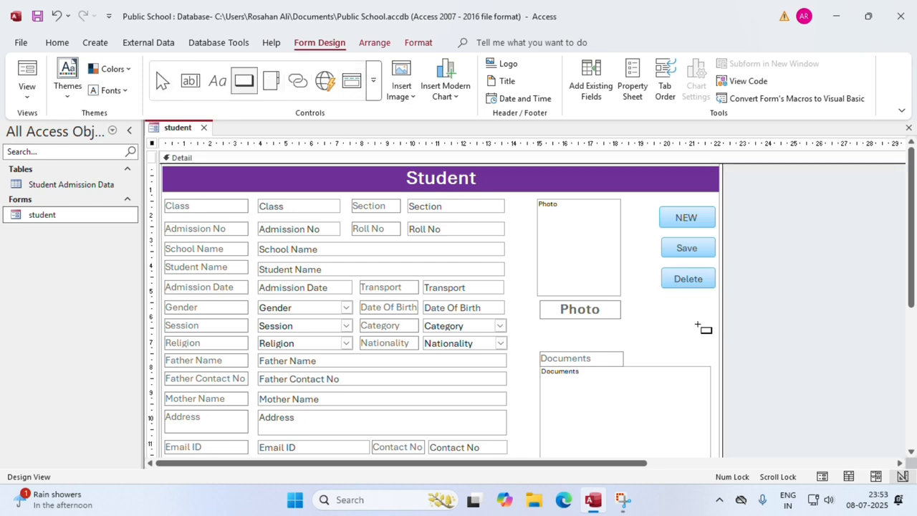
drag(664, 296, 715, 321)
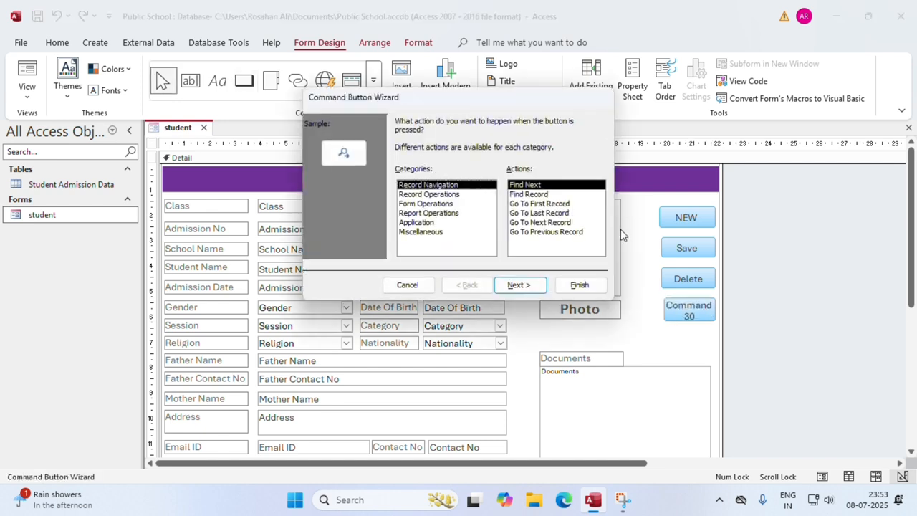
click(445, 195)
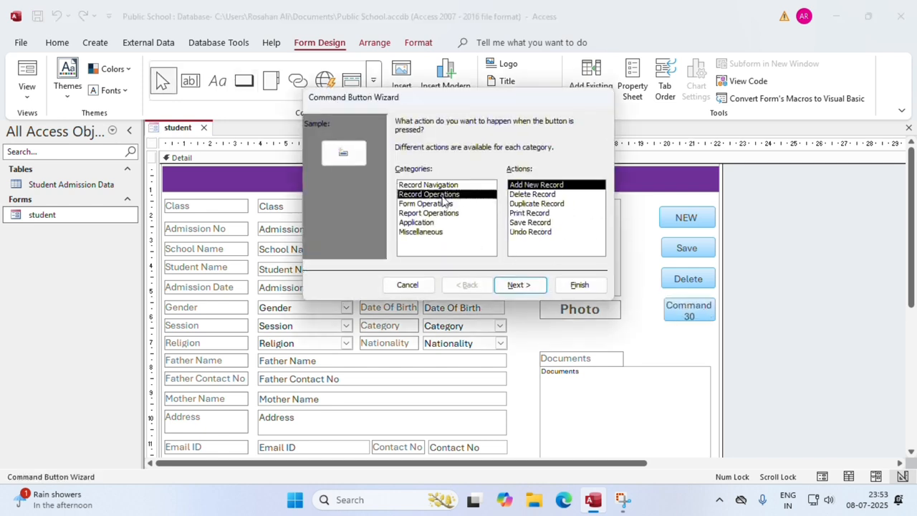
click(530, 214)
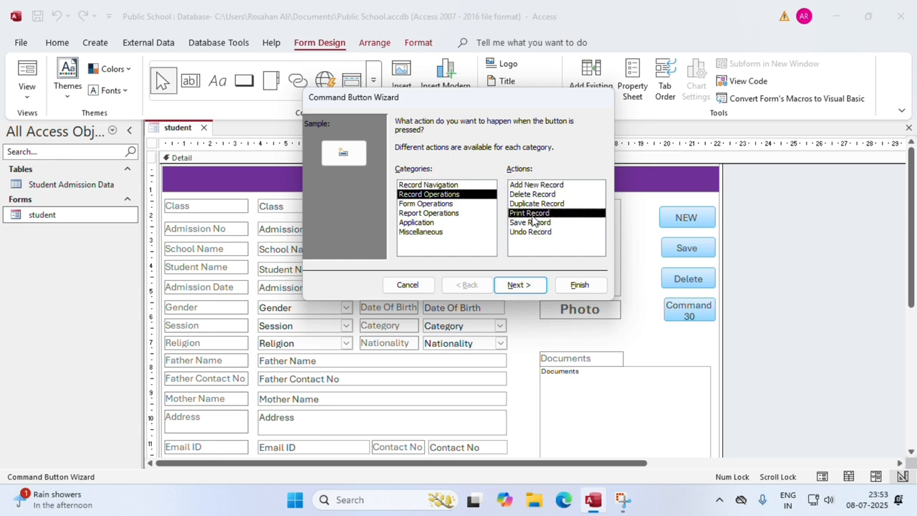
click(533, 287)
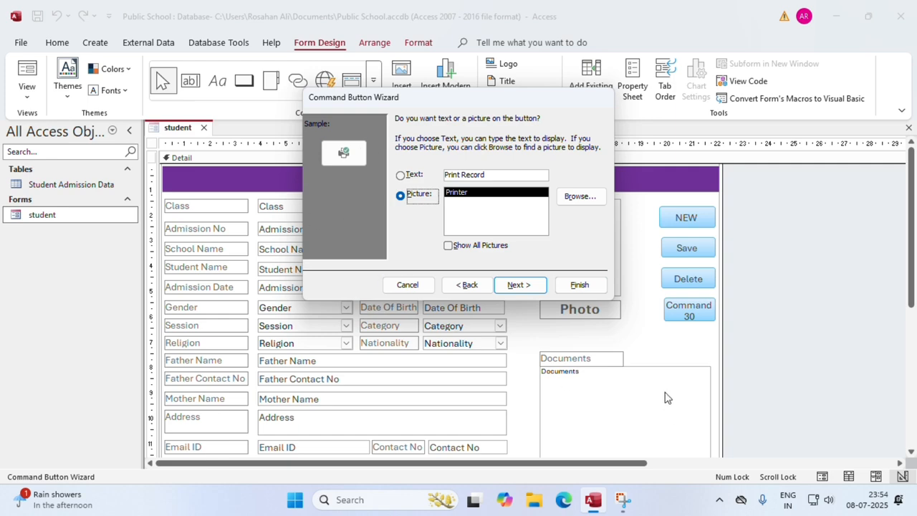
click(525, 286)
click(585, 289)
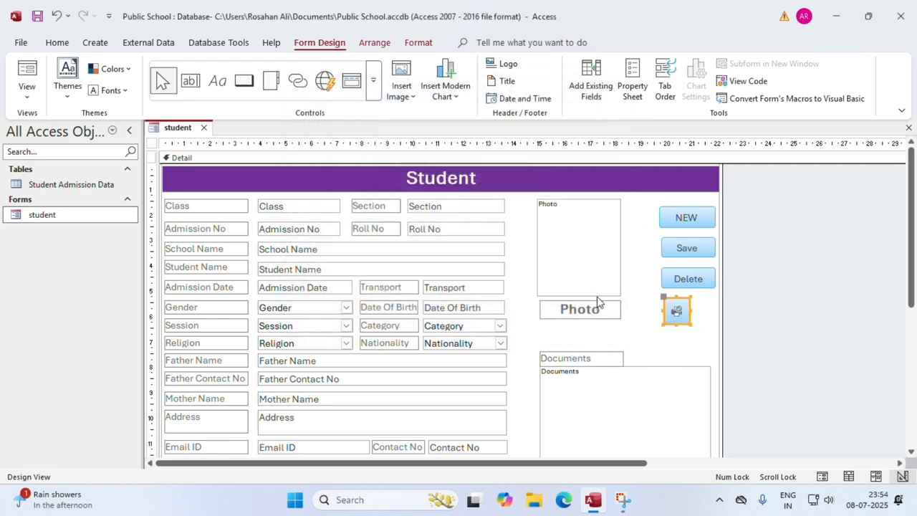
Shorten the Documents attachment box from its lower edge to about 5.1 cm tall
scroll(692, 337, down, 3)
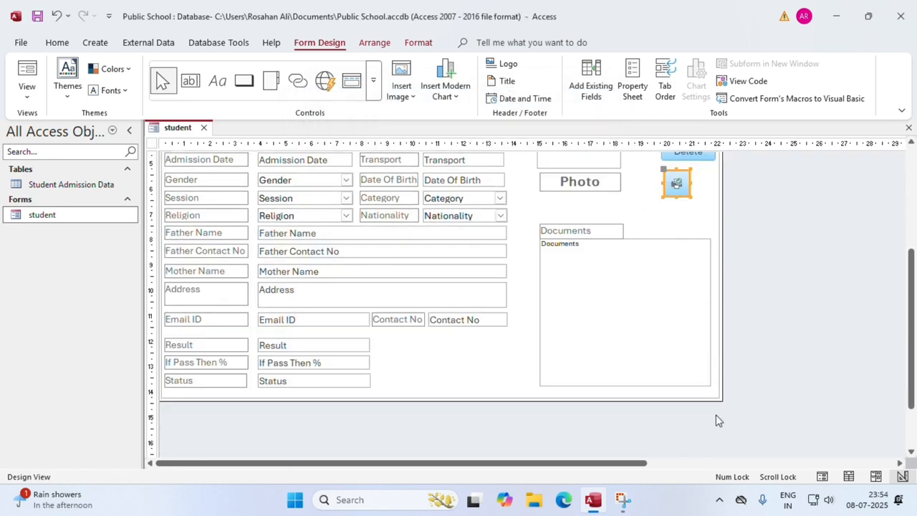
click(695, 375)
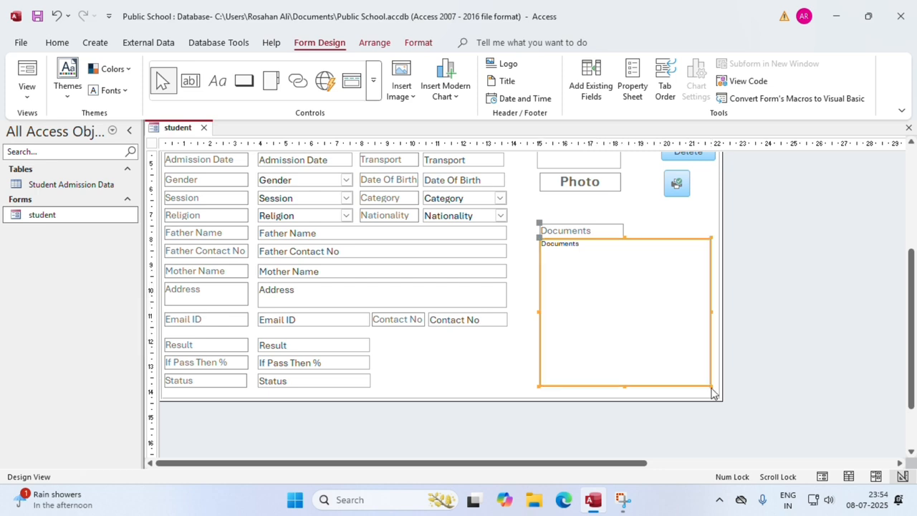
drag(710, 386, 710, 368)
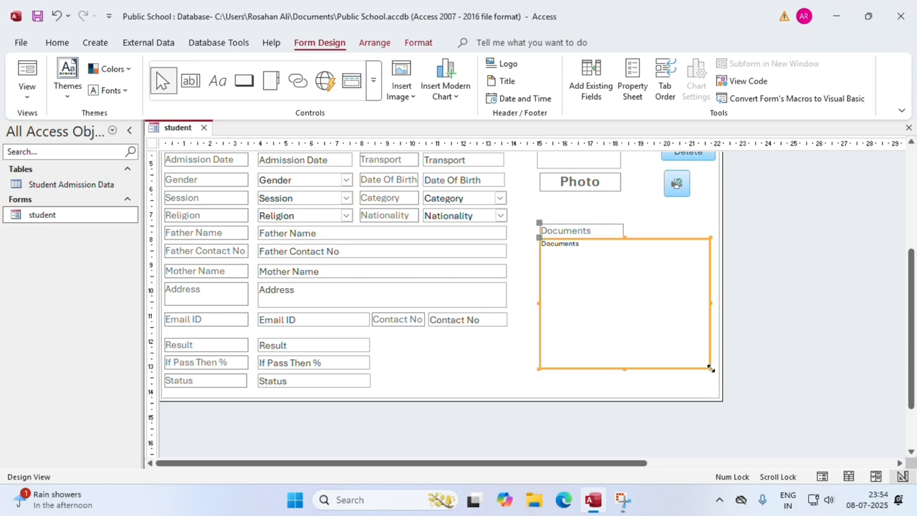
Move the printer button into the form's lower-right corner, beneath the Documents box and against the frame
click(677, 185)
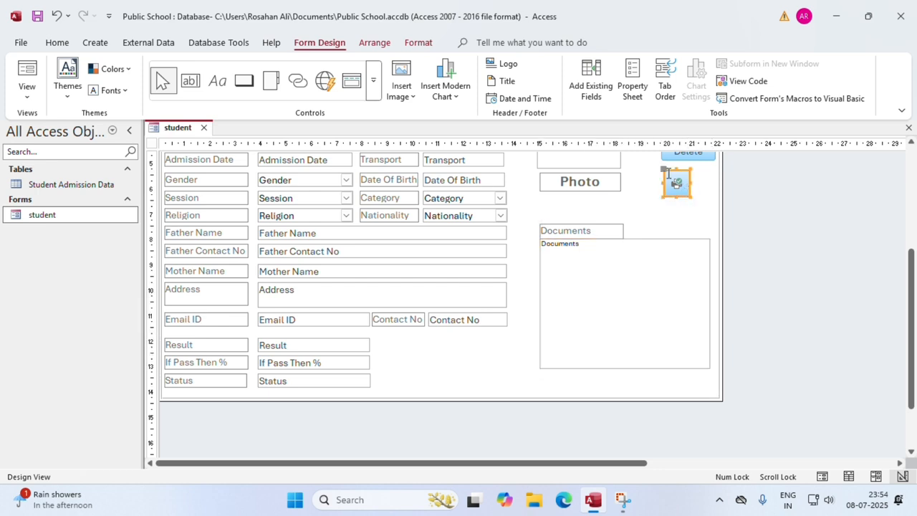
drag(718, 394, 714, 374)
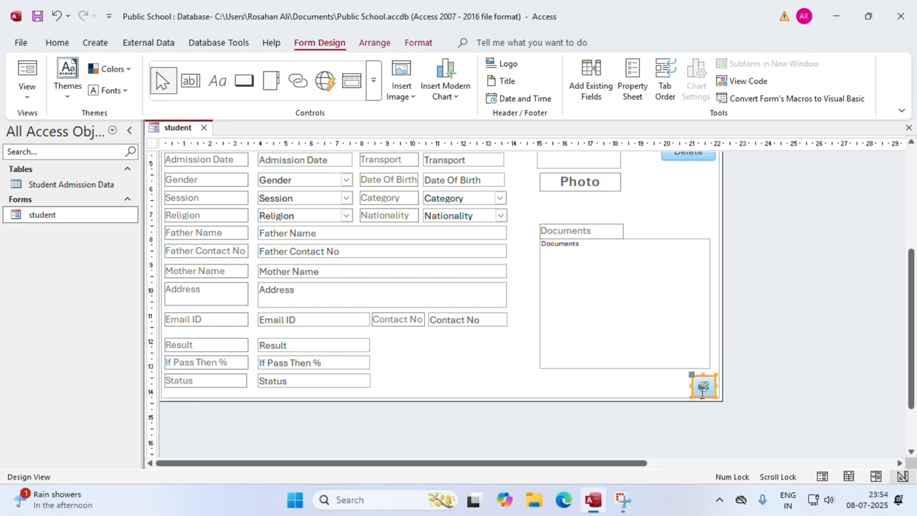
click(707, 394)
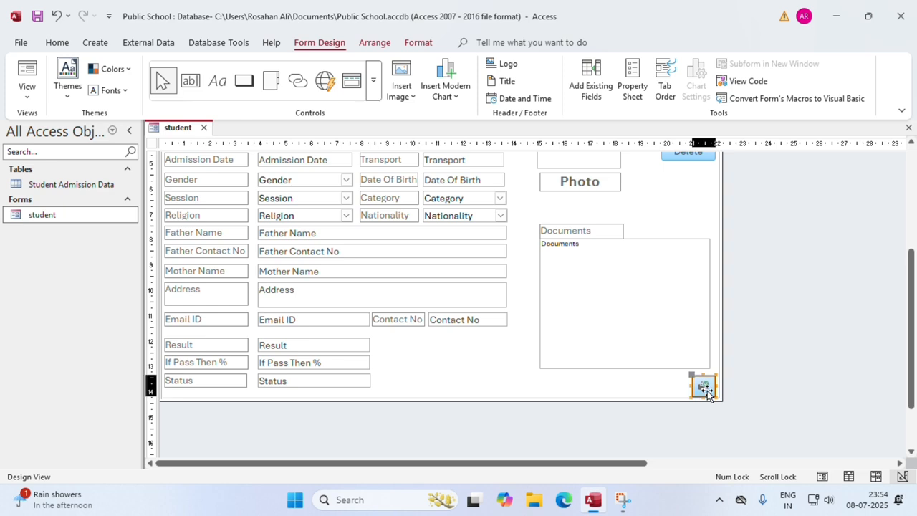
drag(707, 394, 710, 394)
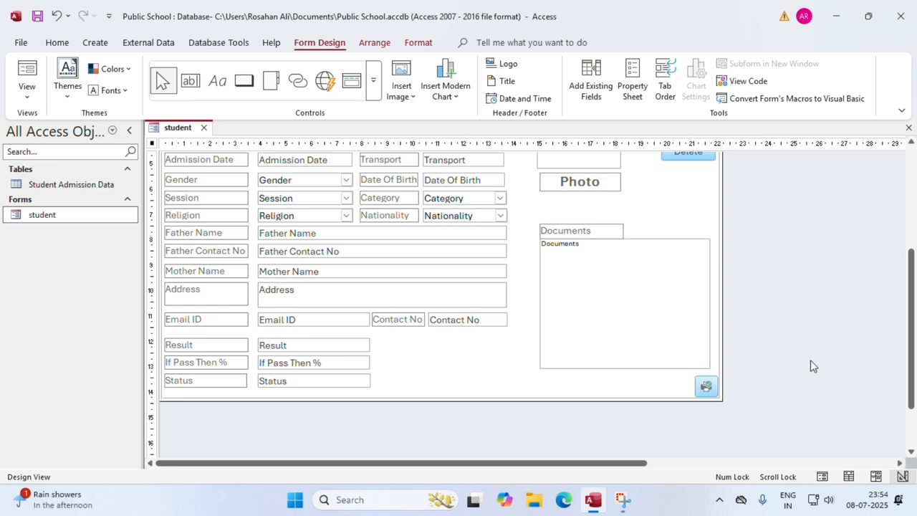
click(710, 387)
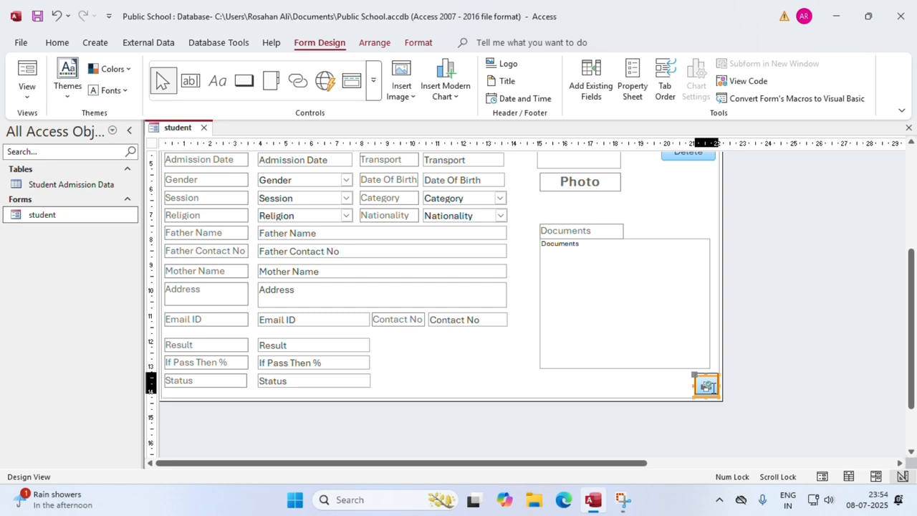
Fine-tune the printer button's position in the form's lower-right corner, just inside the frame
drag(707, 386, 714, 395)
key(Right)
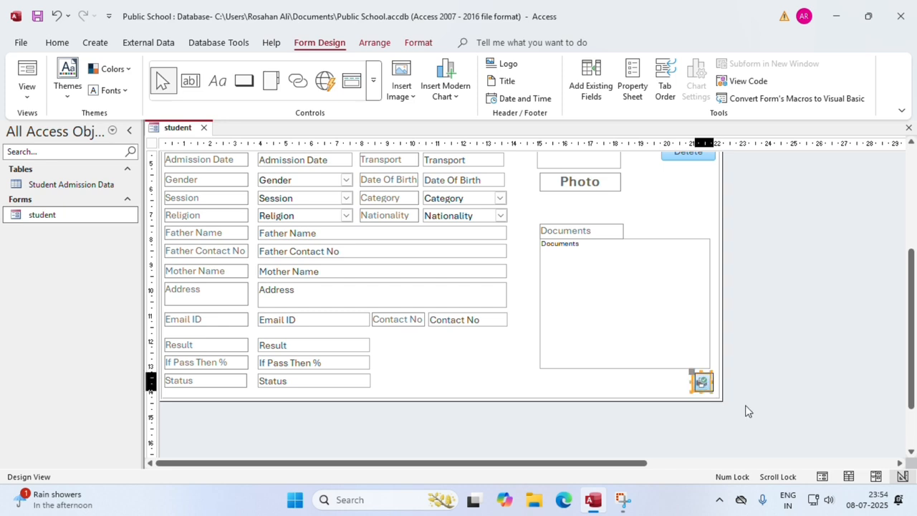
click(744, 405)
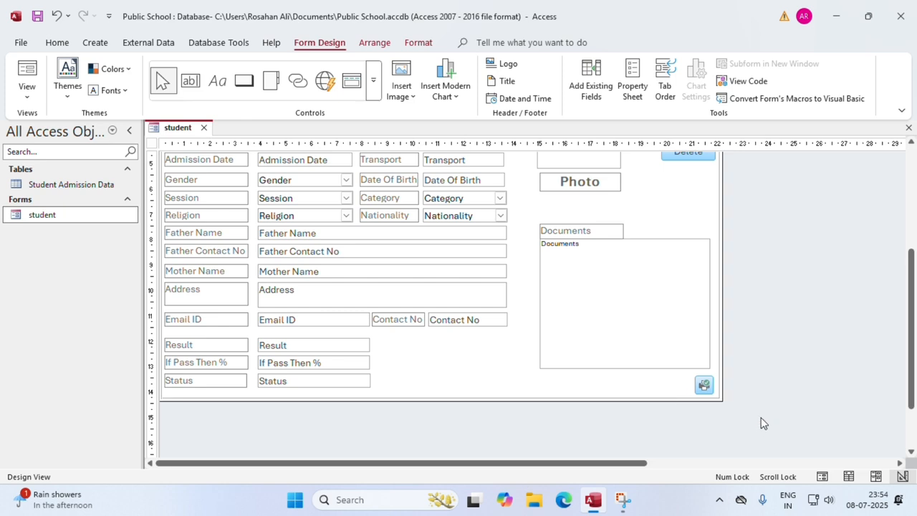
Draw a command button about 1 cm square at the right end of the Student heading, with the Close Form action from Form Operations
scroll(766, 411, up, 3)
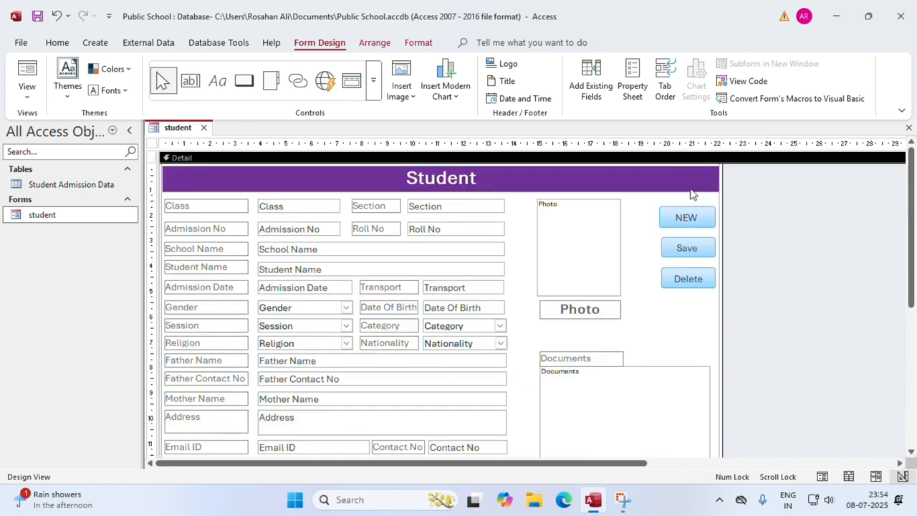
click(248, 88)
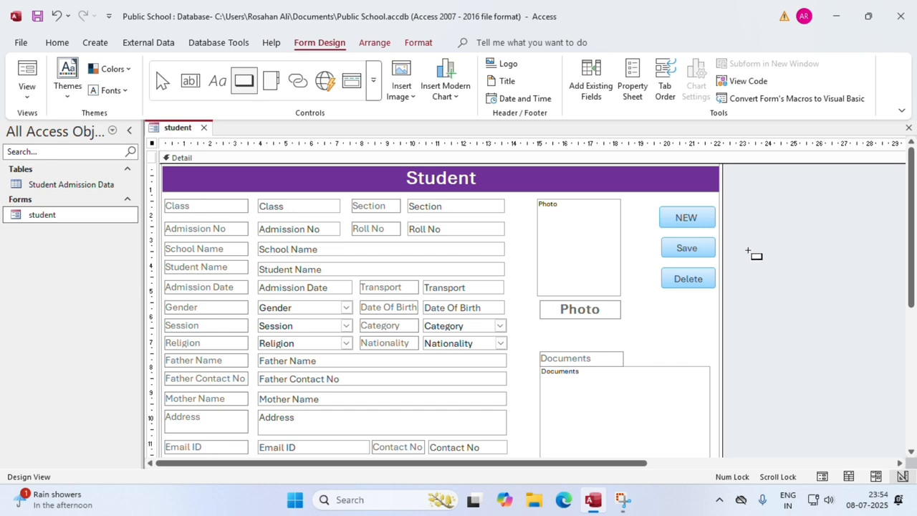
drag(684, 166, 707, 184)
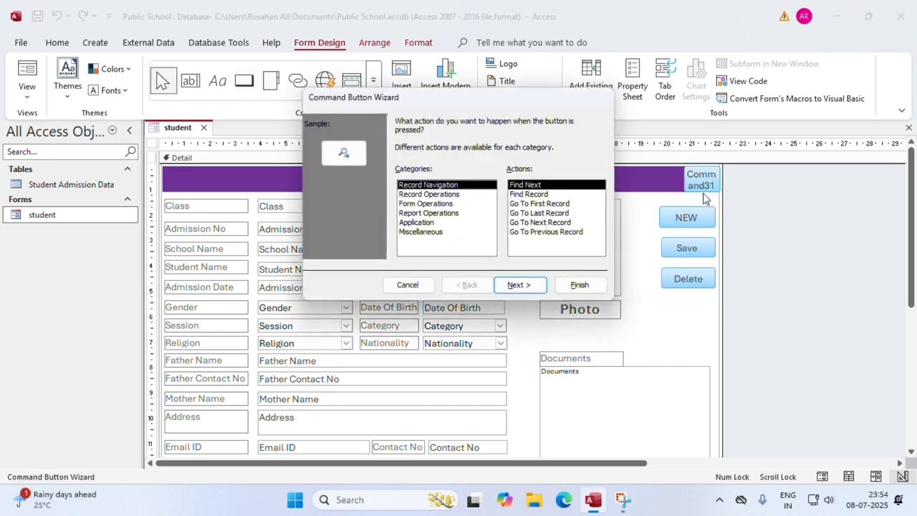
click(439, 194)
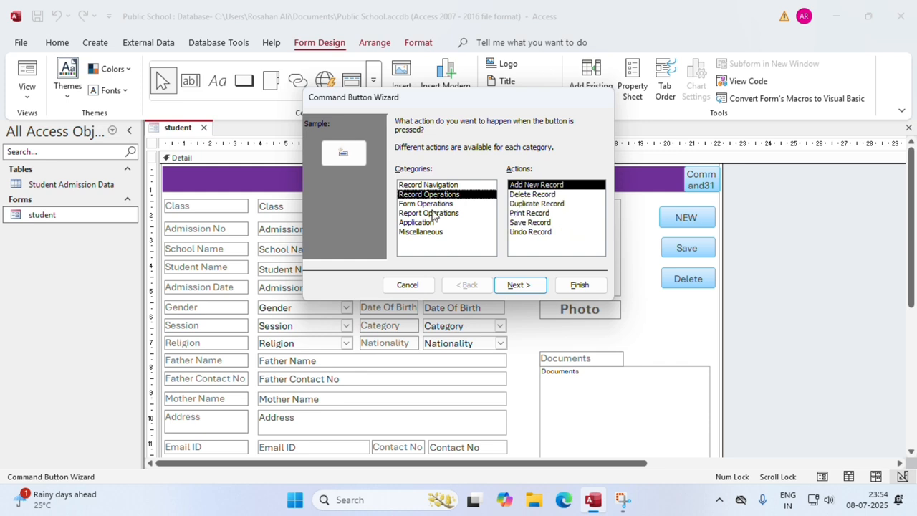
click(434, 205)
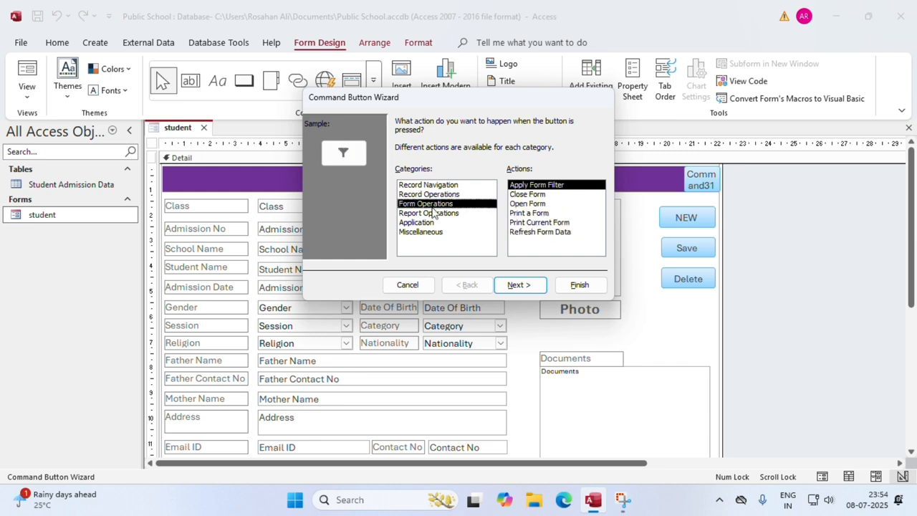
click(525, 195)
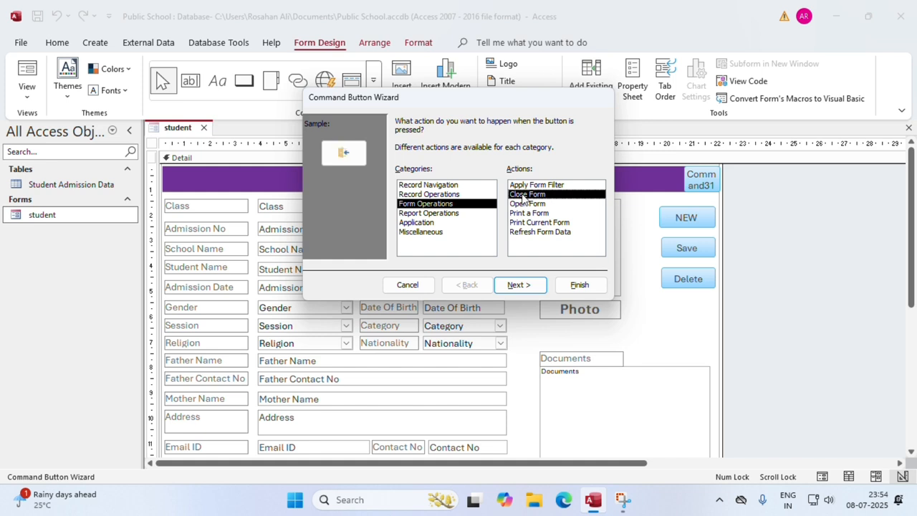
click(519, 285)
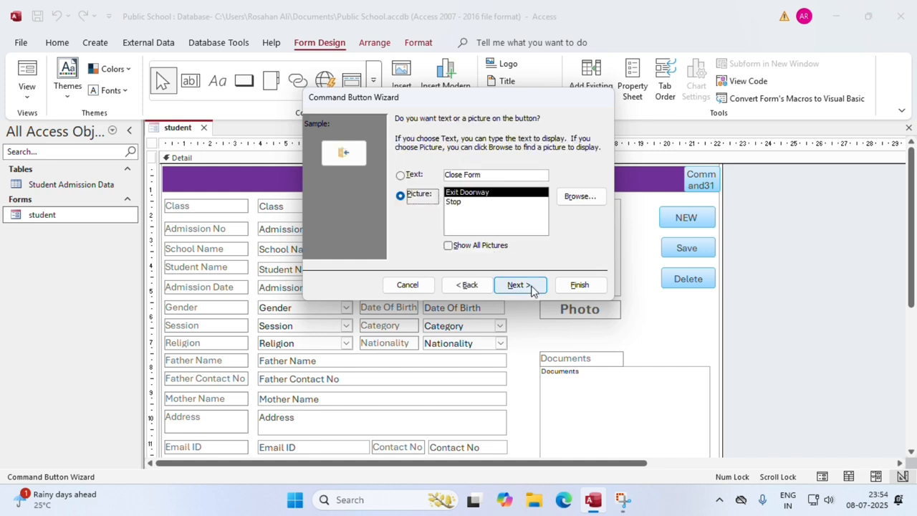
Give the close button the Stop picture, keep its default name and finish the wizard
drag(501, 175, 466, 174)
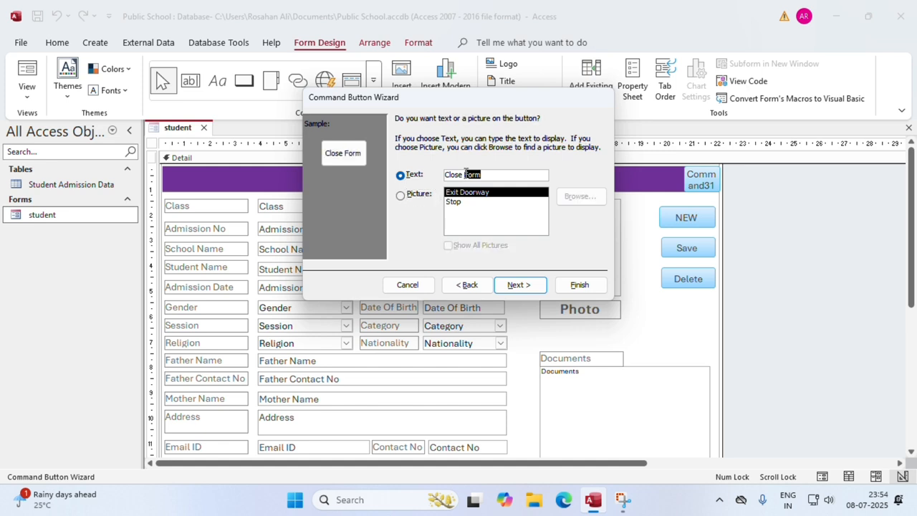
key(BackSpace)
click(457, 203)
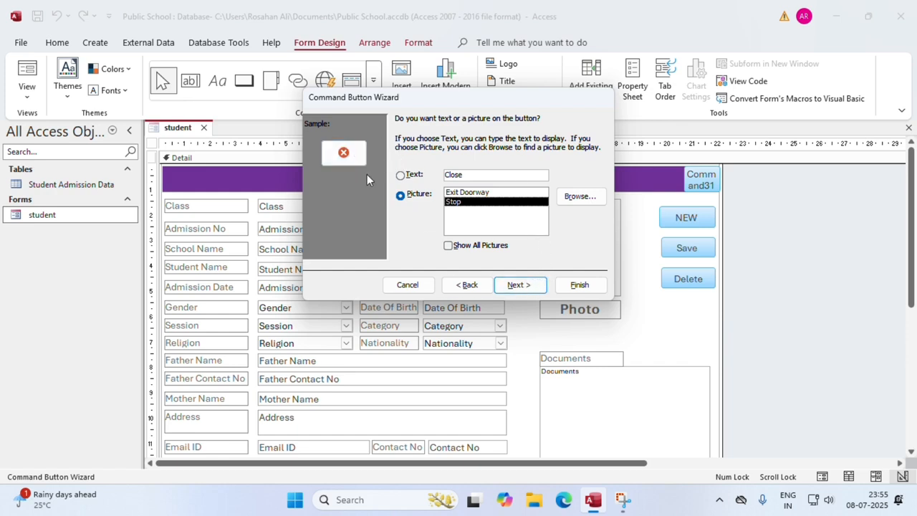
click(528, 287)
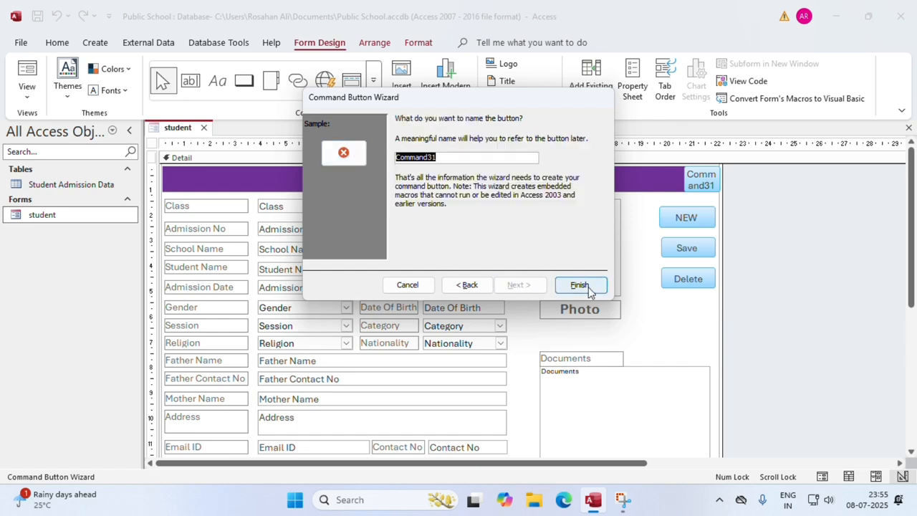
click(578, 285)
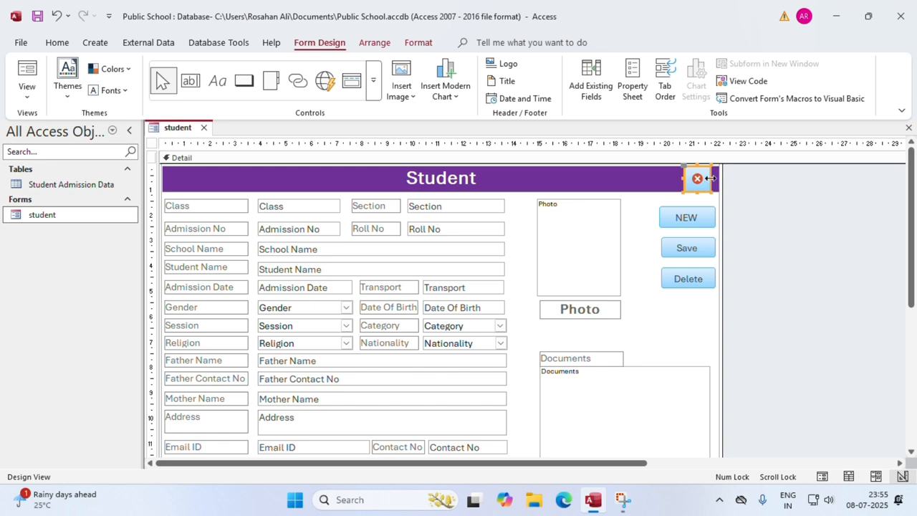
Fit the close button flush against the right end of the purple heading, about 1.2 cm wide and matching the heading's height
drag(709, 177, 721, 178)
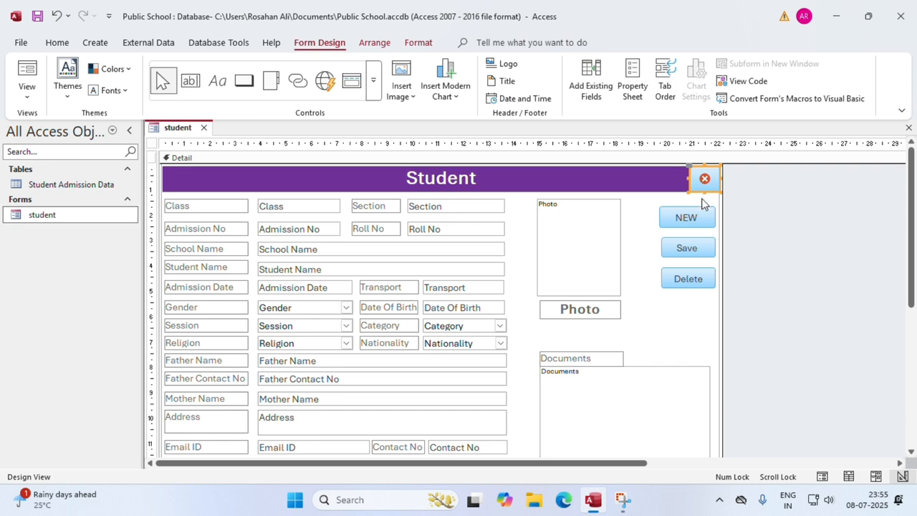
drag(703, 192, 704, 191)
click(659, 211)
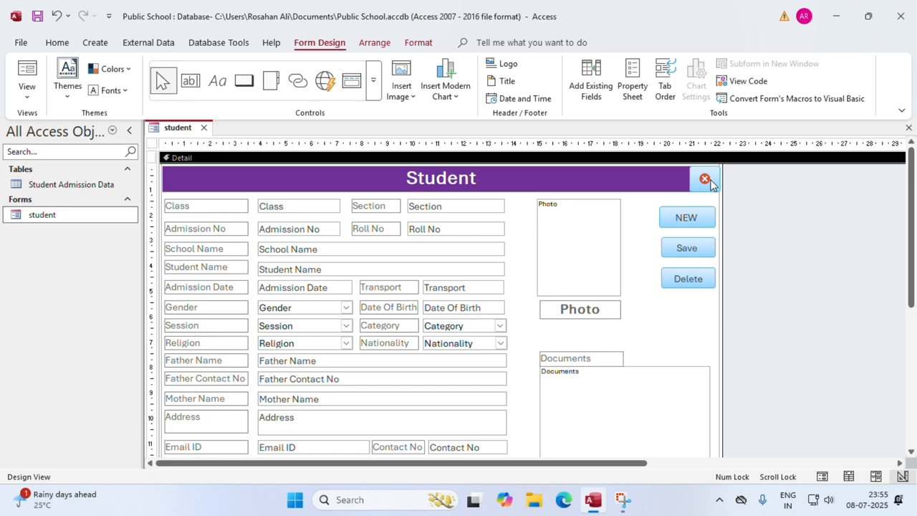
Close the student form with its design changes saved, and reopen it in Design View
scroll(712, 344, down, 5)
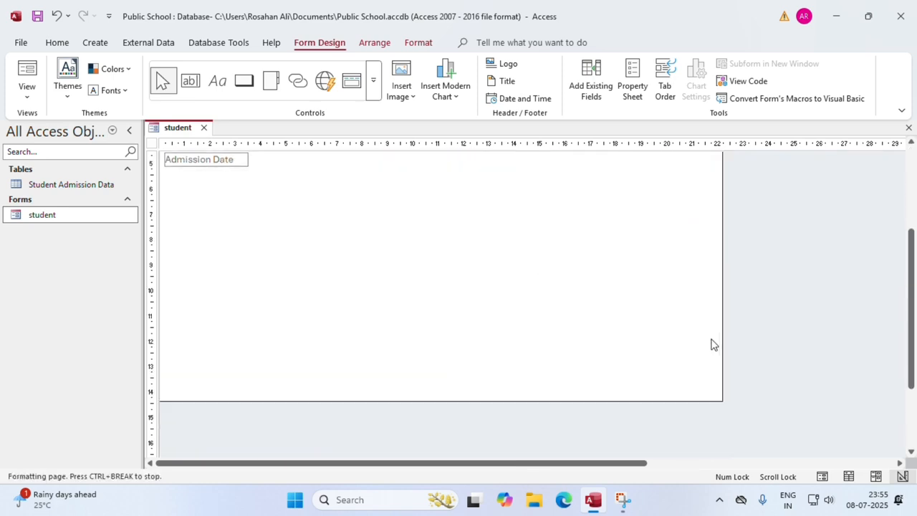
scroll(688, 350, up, 5)
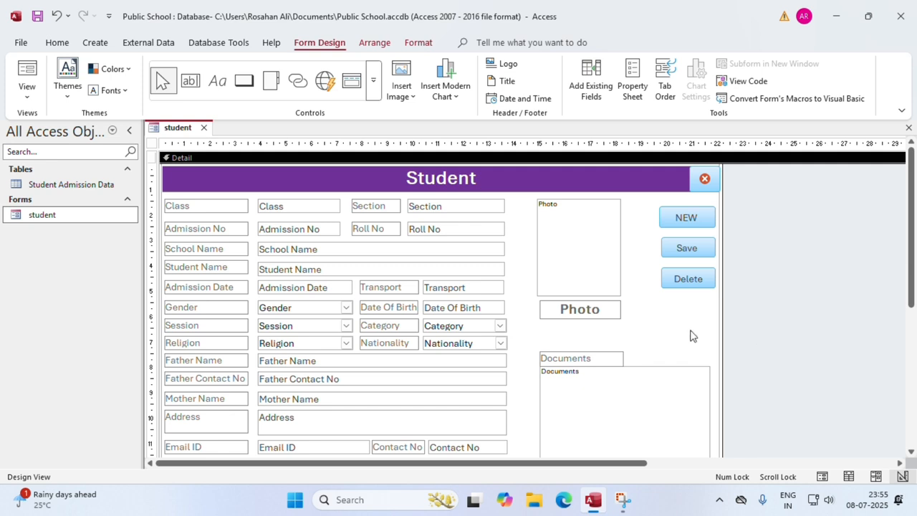
click(905, 128)
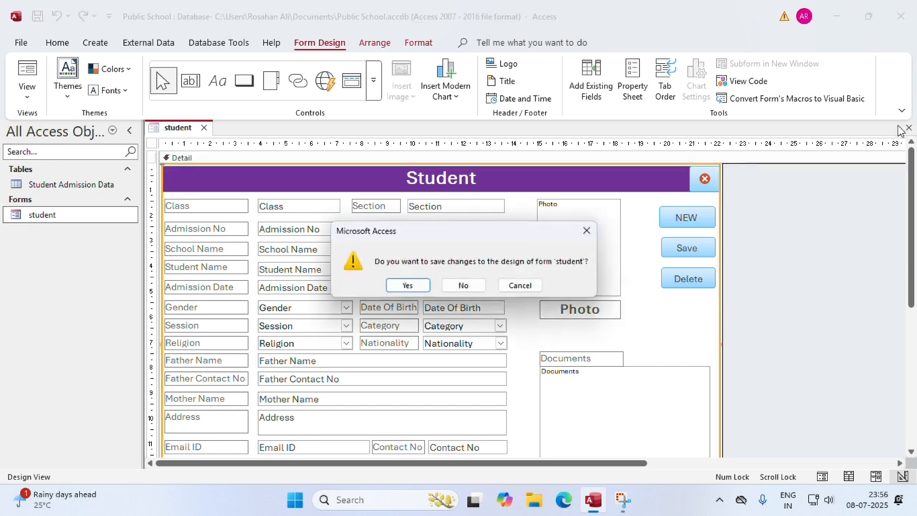
click(408, 285)
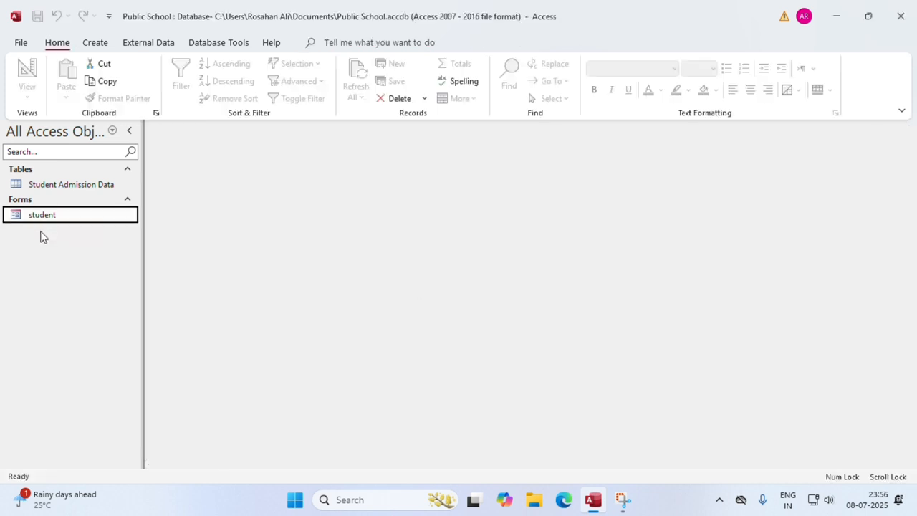
right_click(85, 216)
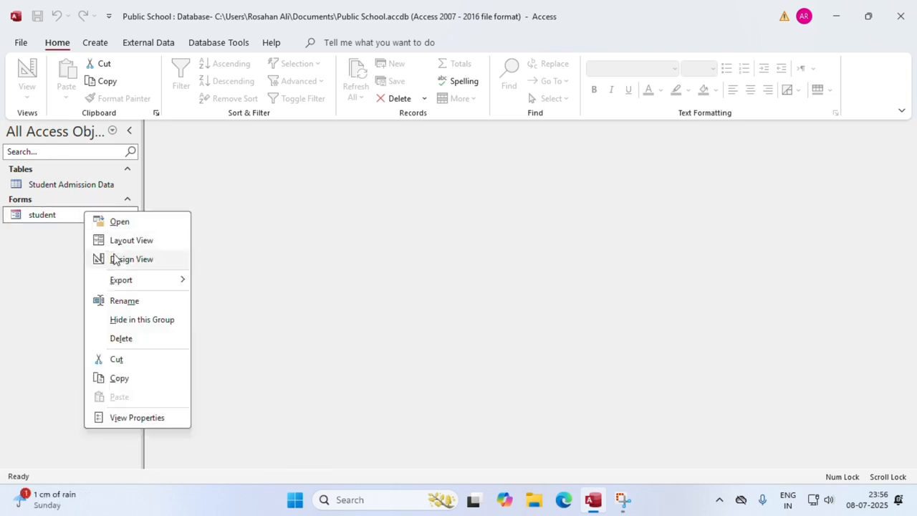
click(114, 259)
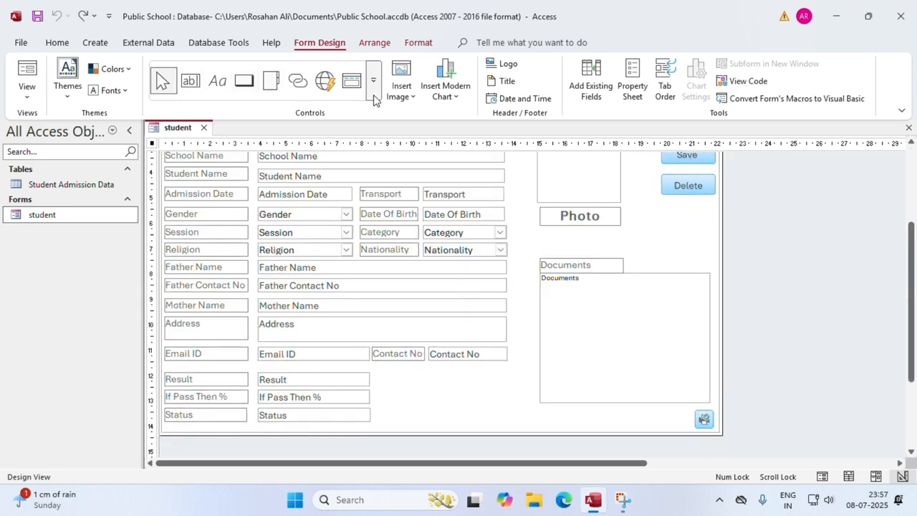
Draw a rectangle about 21.7 by 13 cm around all fields and buttons below the Student heading
click(373, 99)
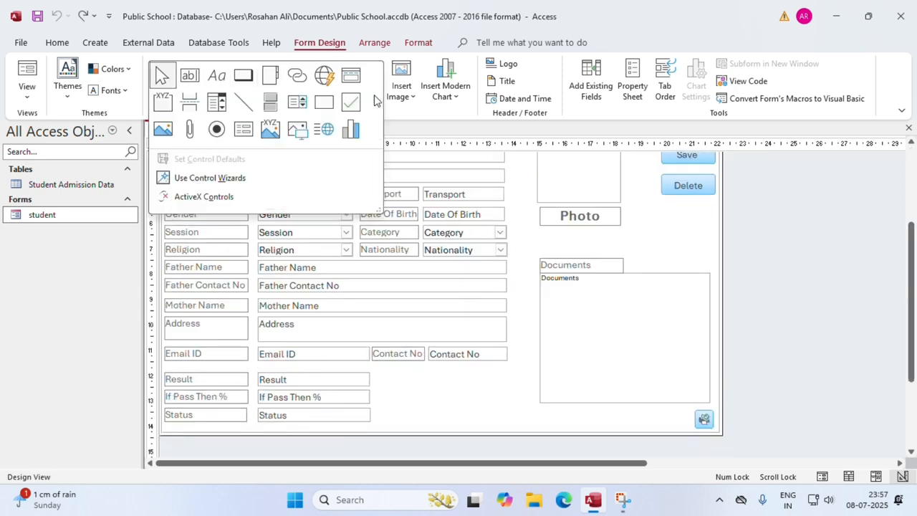
click(323, 100)
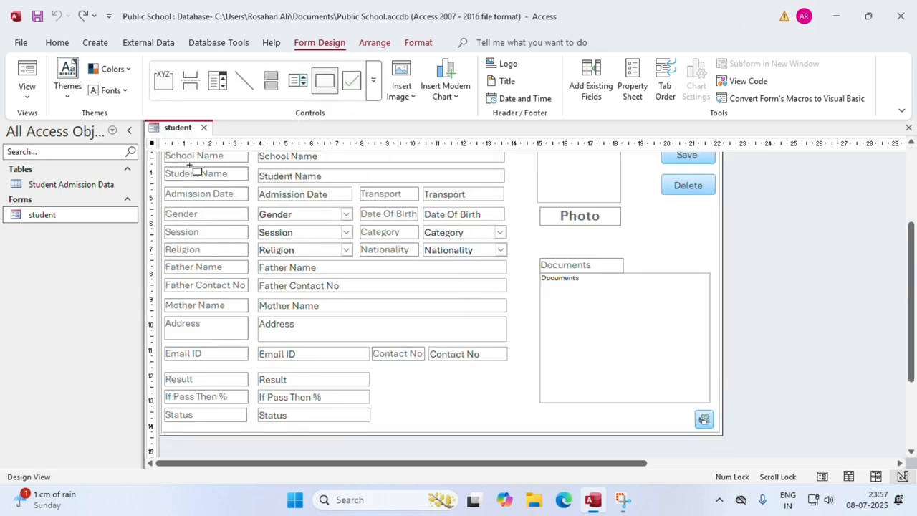
scroll(179, 169, up, 3)
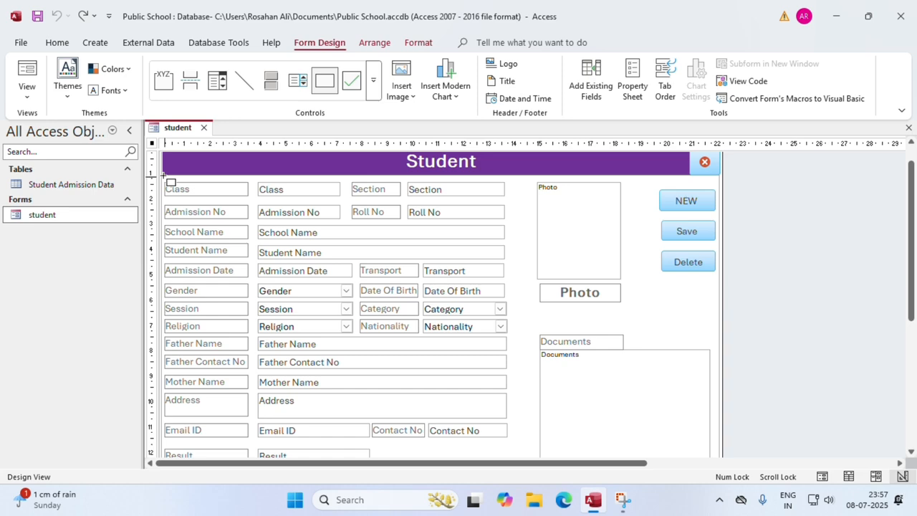
drag(164, 174, 714, 438)
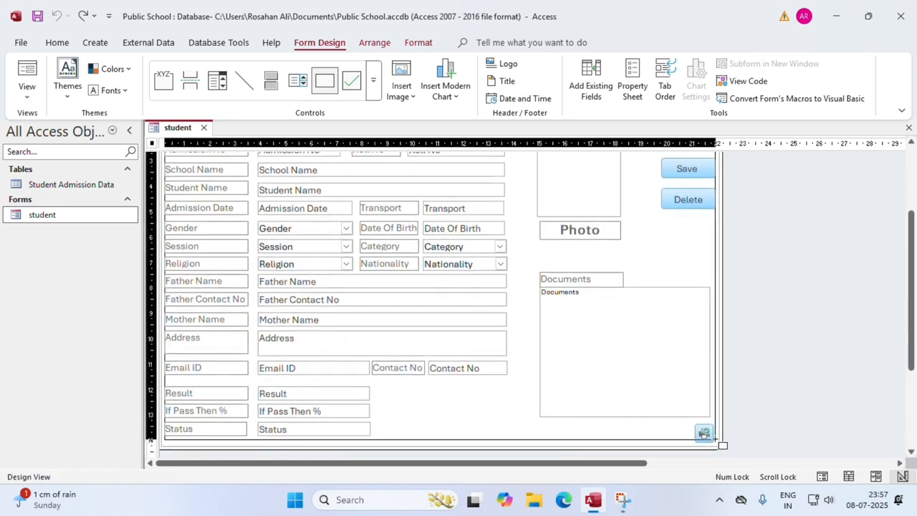
key(Delete)
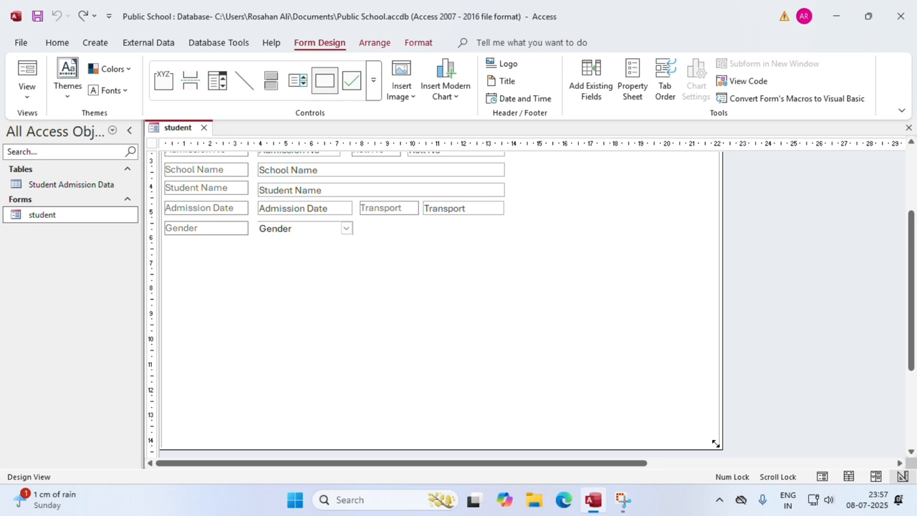
key(ctrl+z)
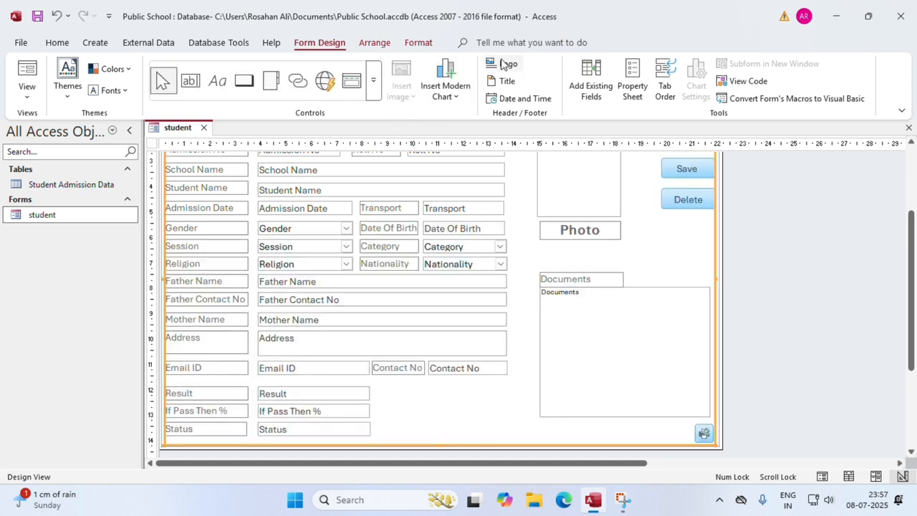
Fill the rectangle with a light aqua standard colour and send it behind the fields and buttons
click(87, 43)
click(57, 42)
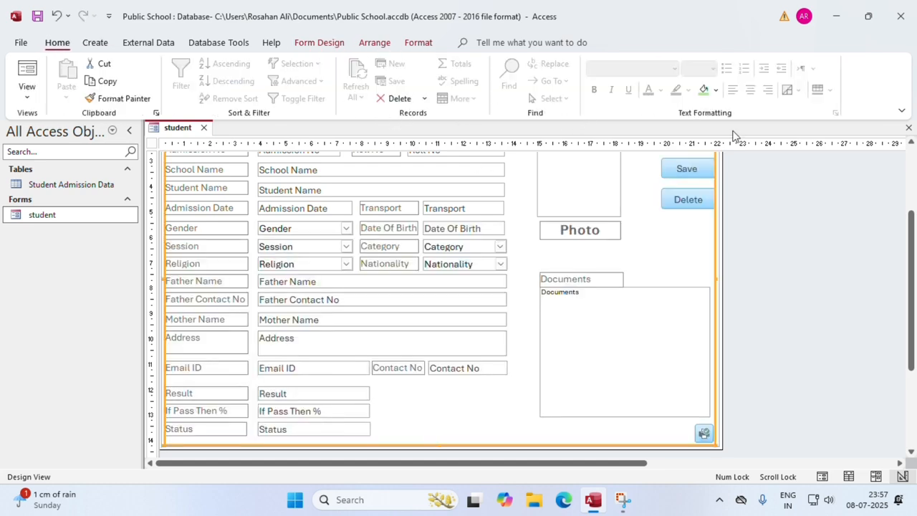
click(715, 89)
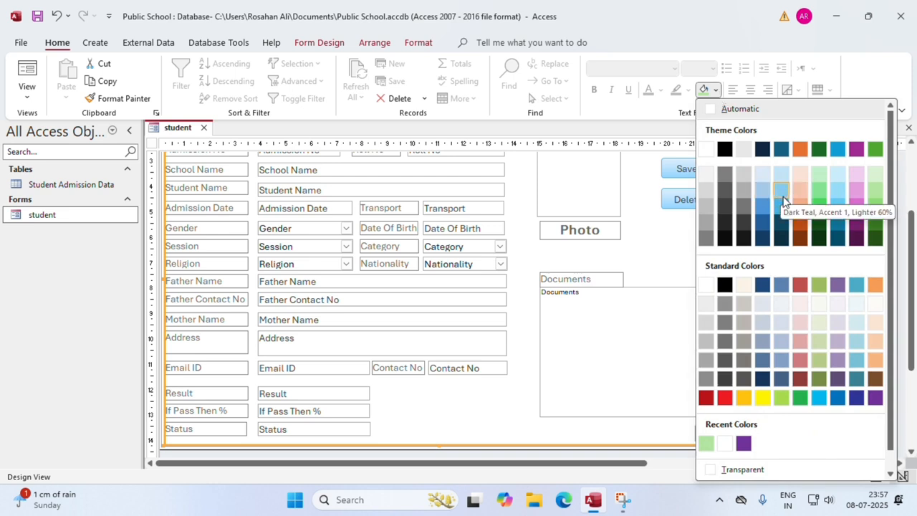
click(857, 335)
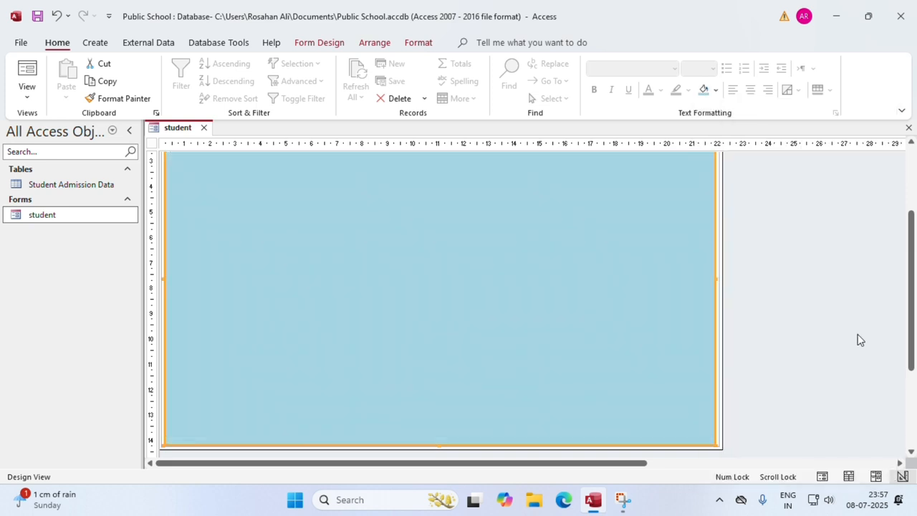
click(375, 43)
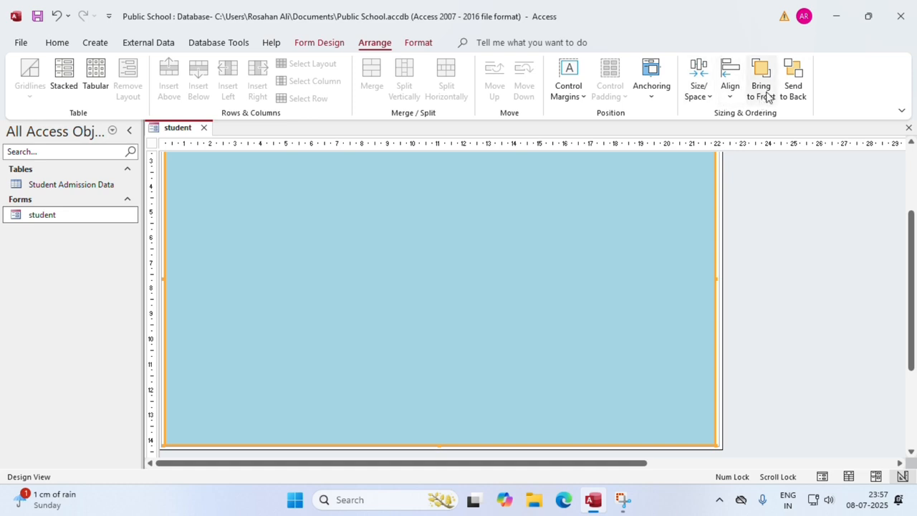
click(796, 82)
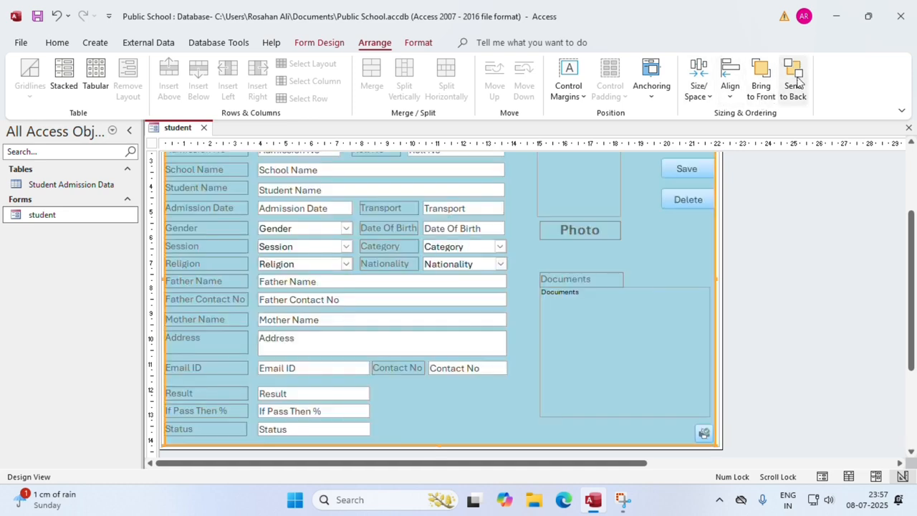
Select all controls on the student form and set their font colour to the darkest black theme shade
scroll(301, 328, up, 3)
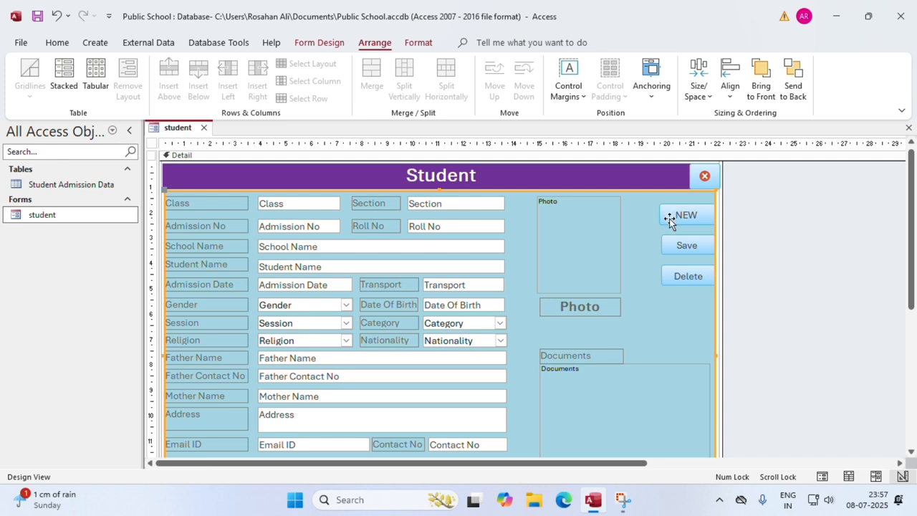
key(ctrl+z)
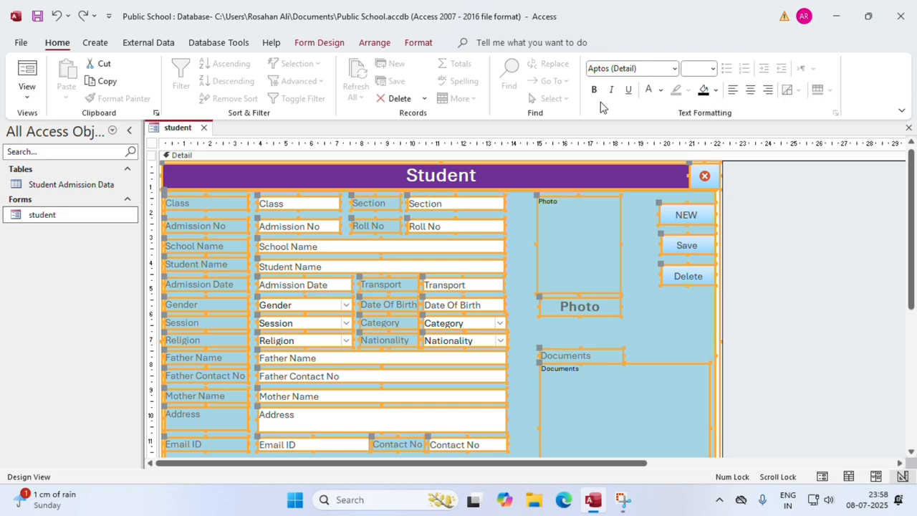
click(660, 90)
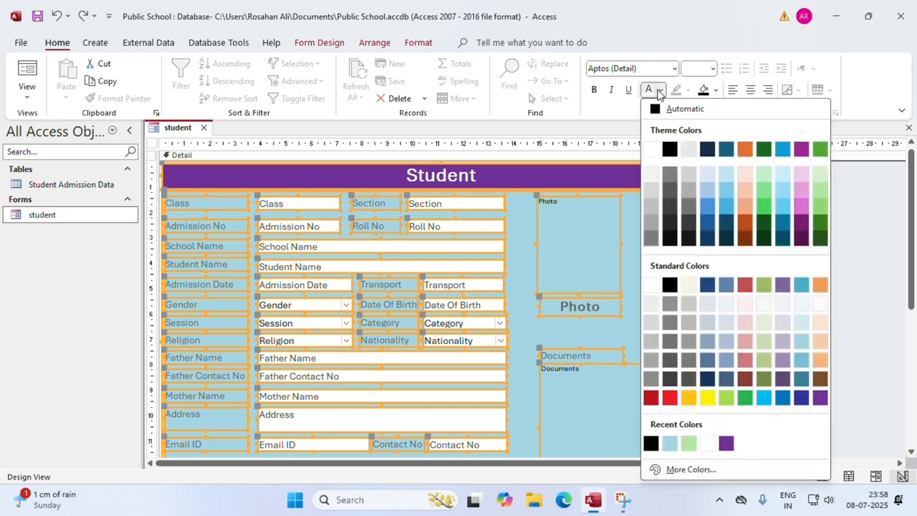
click(675, 245)
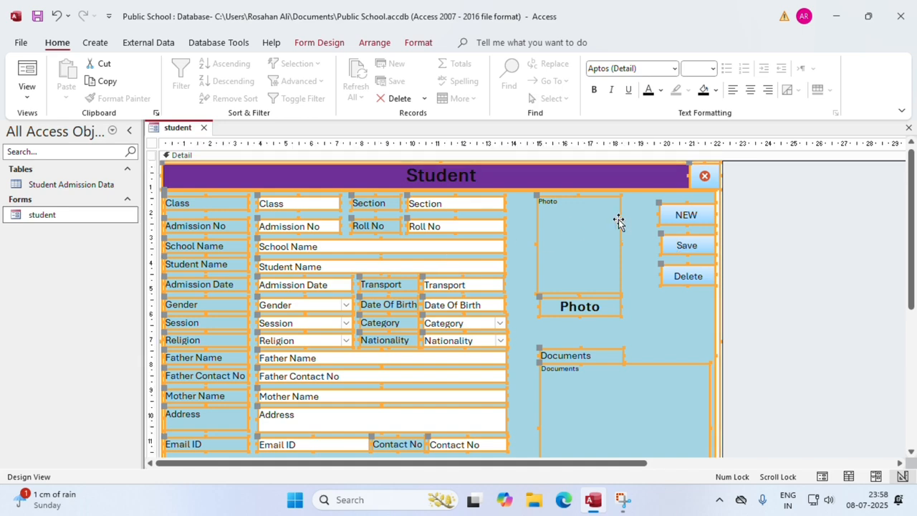
click(742, 212)
Set the Student heading's font colour to white
click(470, 176)
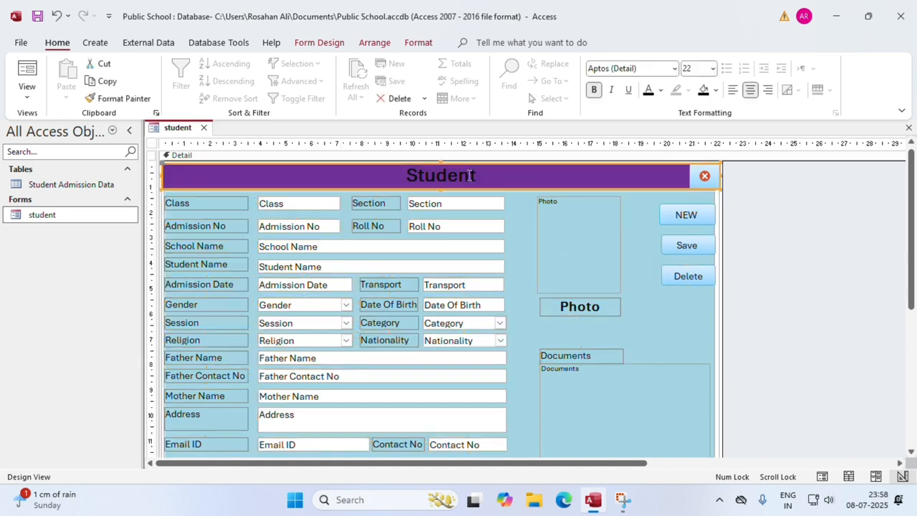
click(661, 89)
click(651, 148)
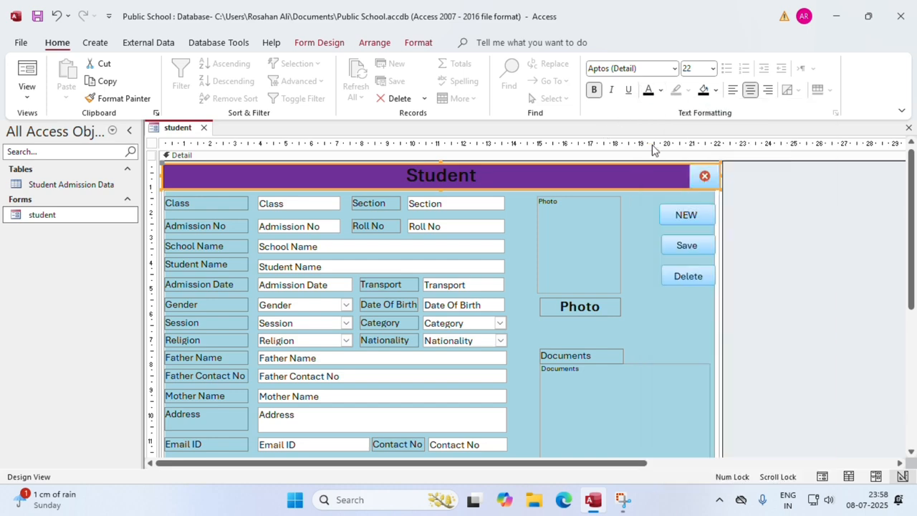
click(813, 215)
scroll(623, 250, down, 3)
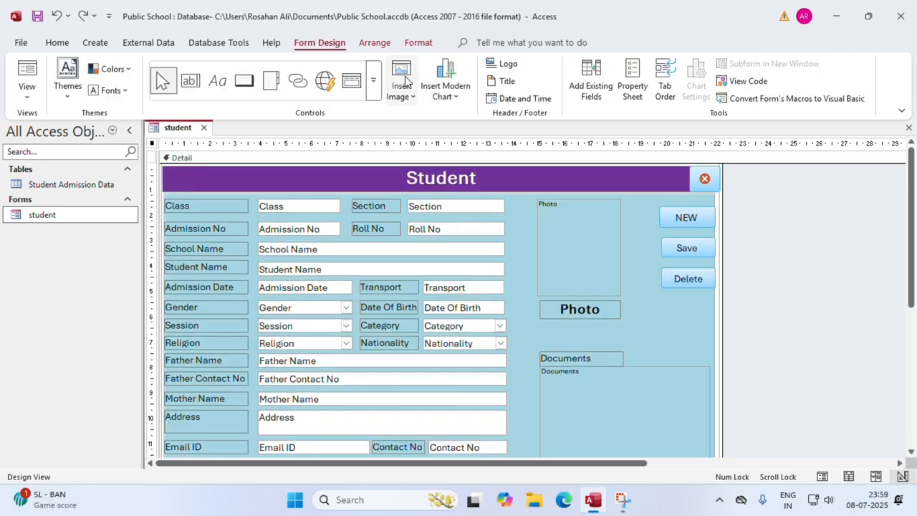
Insert the training-in-thrissur picture into the purple heading, just before the close button, about 2.6 cm wide and as tall as the heading
click(406, 85)
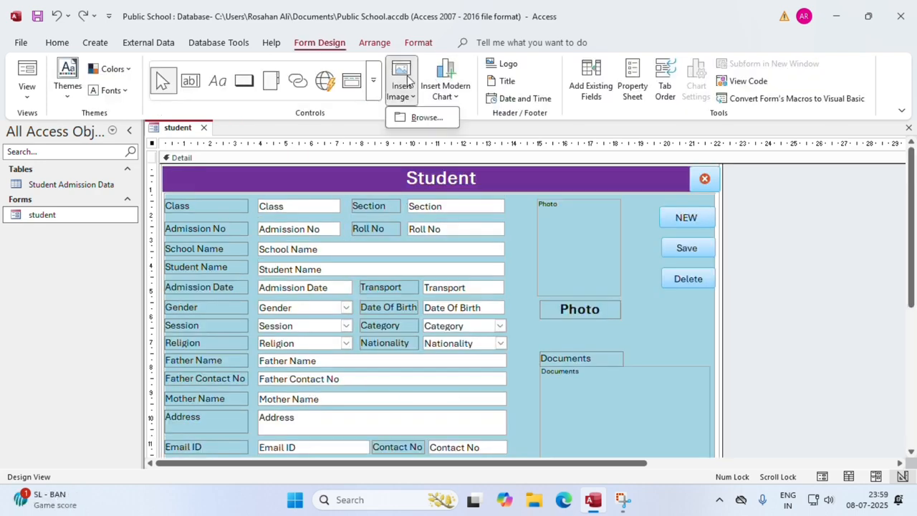
click(426, 118)
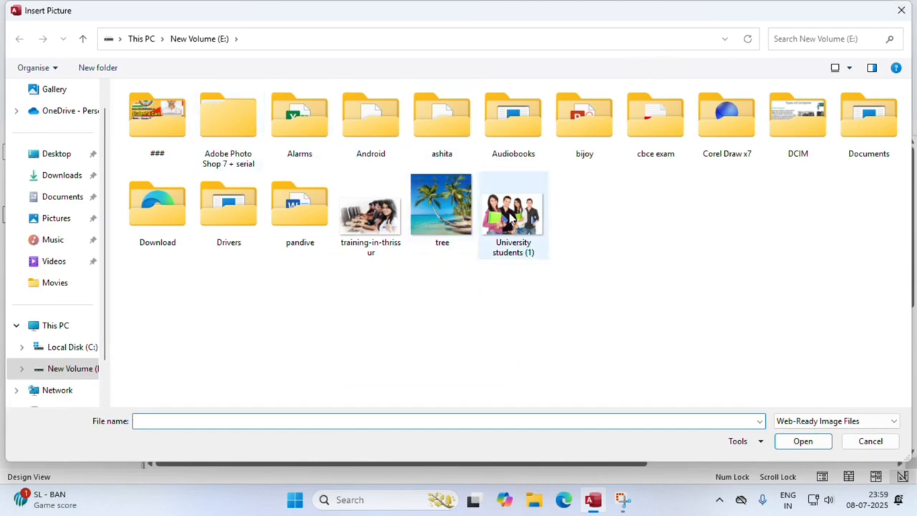
click(370, 212)
click(810, 441)
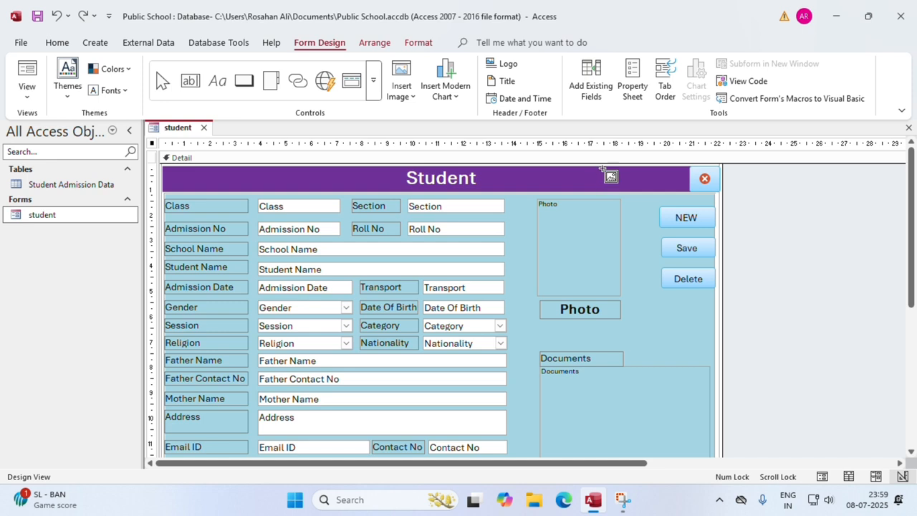
drag(590, 169, 656, 163)
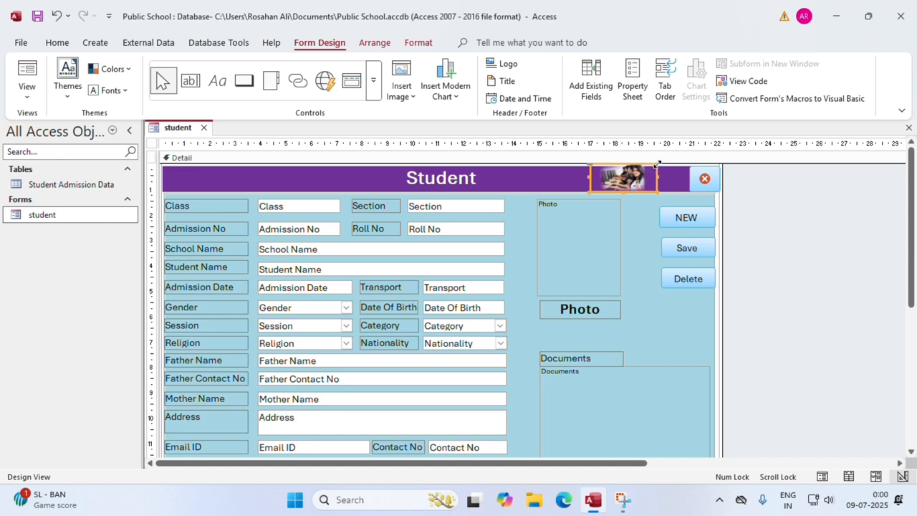
drag(657, 164, 655, 165)
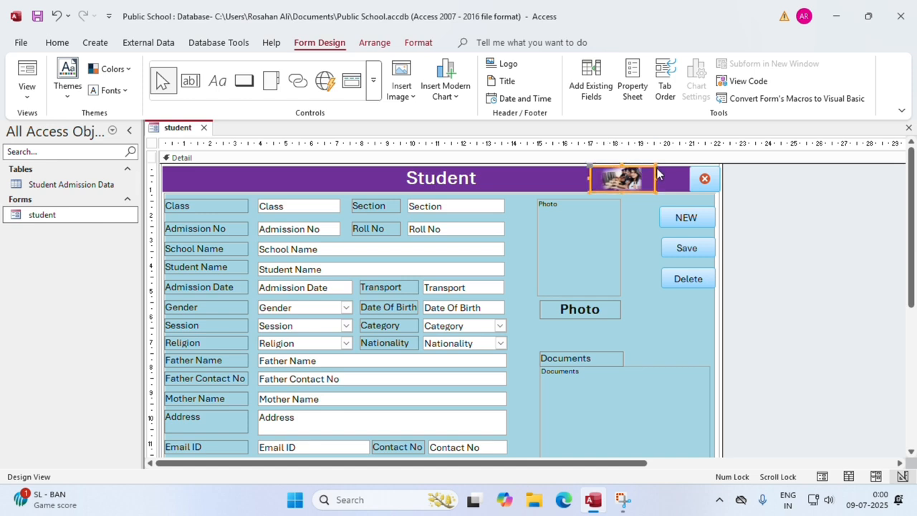
click(641, 237)
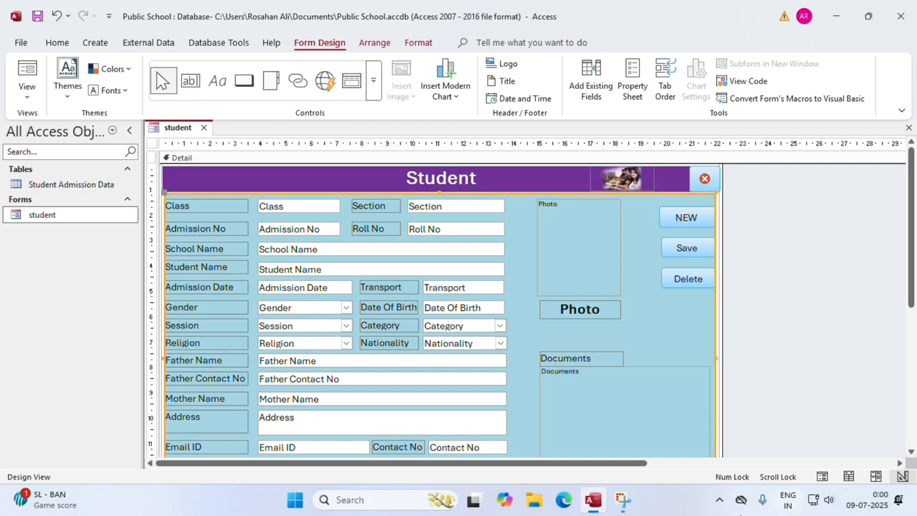
Close the student form with its design changes saved, reopen it in Form View and check the whole layout
scroll(753, 293, down, 1)
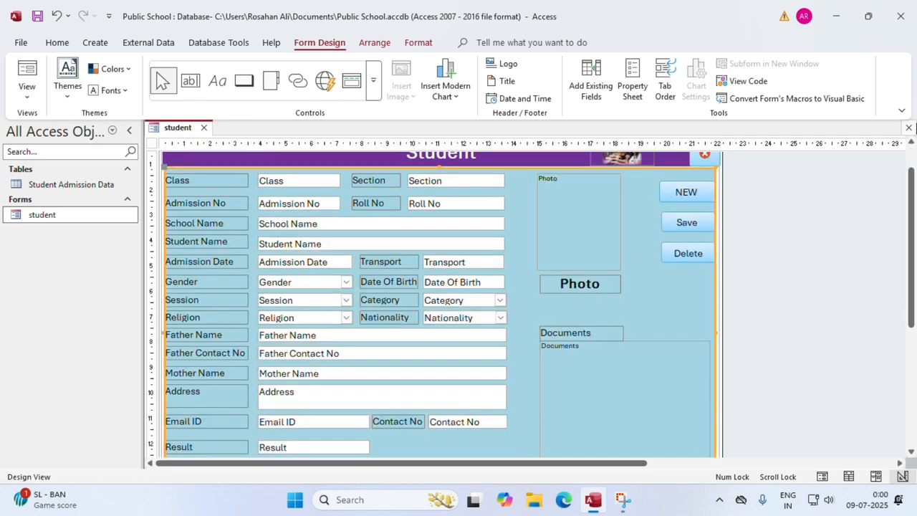
click(908, 127)
click(408, 285)
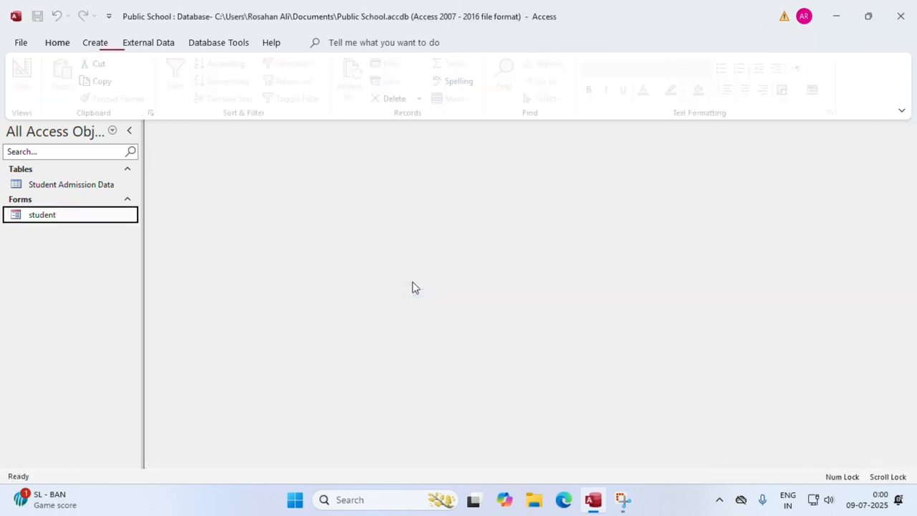
double_click(50, 219)
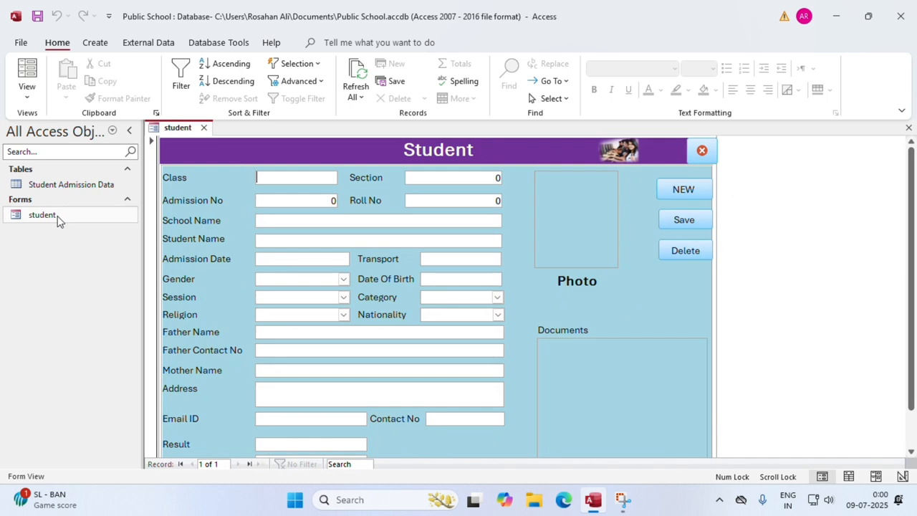
scroll(668, 245, down, 2)
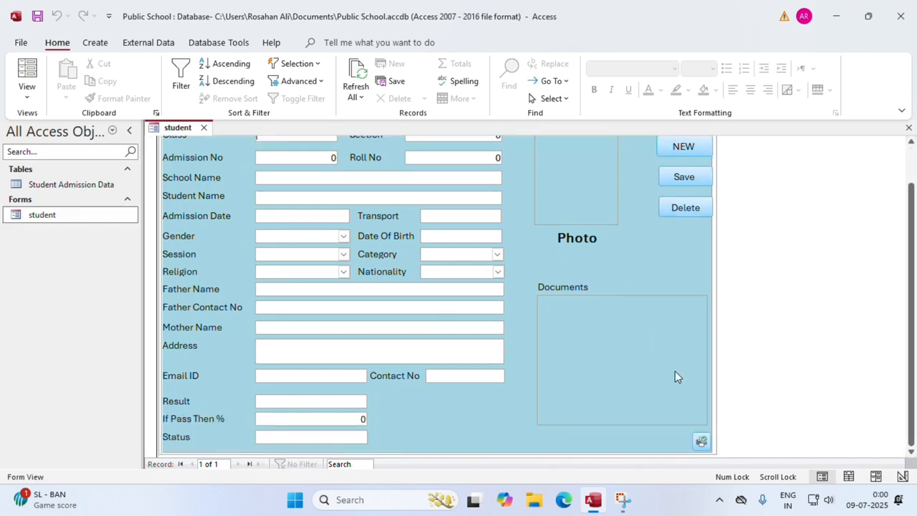
scroll(685, 369, up, 2)
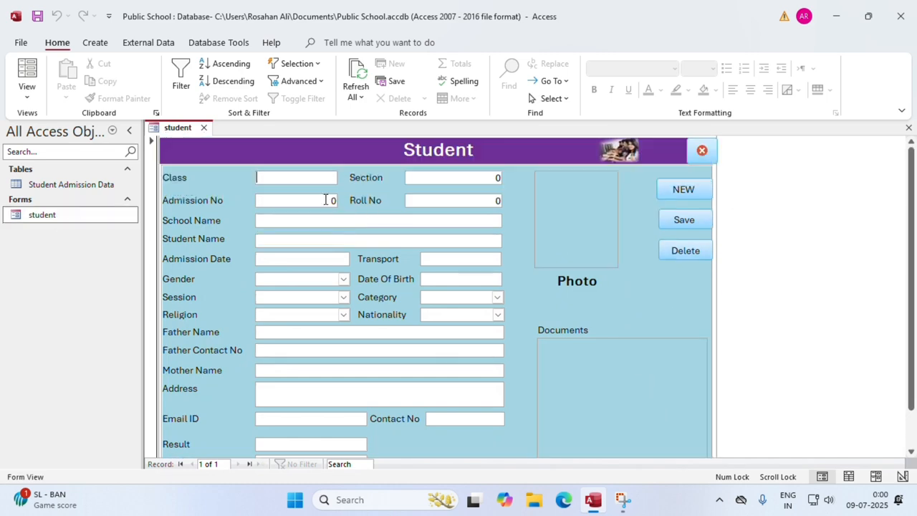